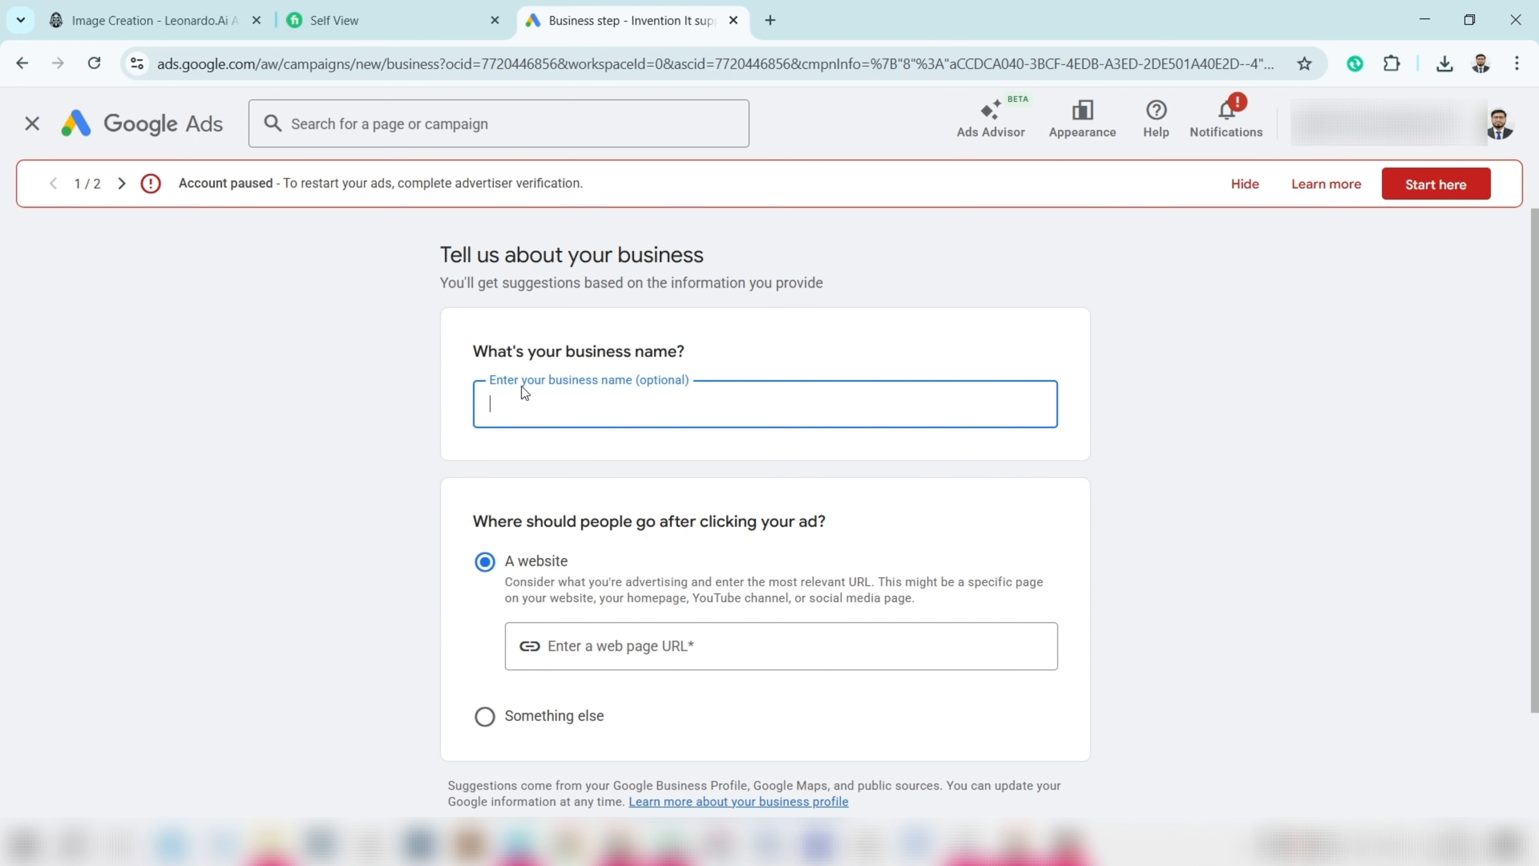
- Skip the business information page without entering a business name or website
scroll(522, 386, down, 4)
scroll(581, 379, up, 4)
scroll(861, 409, down, 2)
click(472, 711)
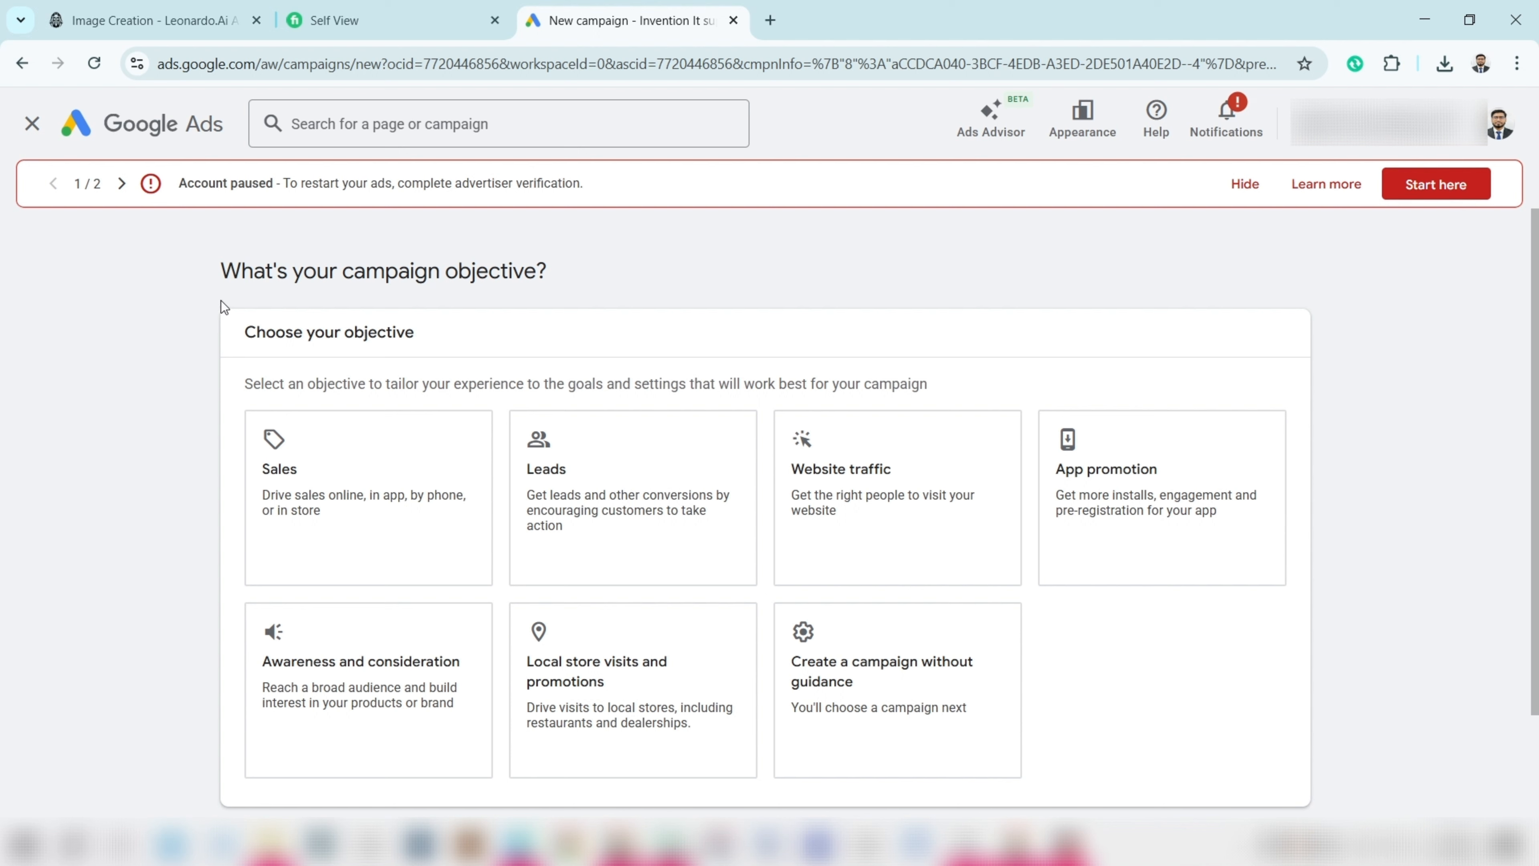
- Choose Website traffic as the campaign objective and continue with the account-default conversion goals
drag(245, 271, 553, 287)
click(567, 289)
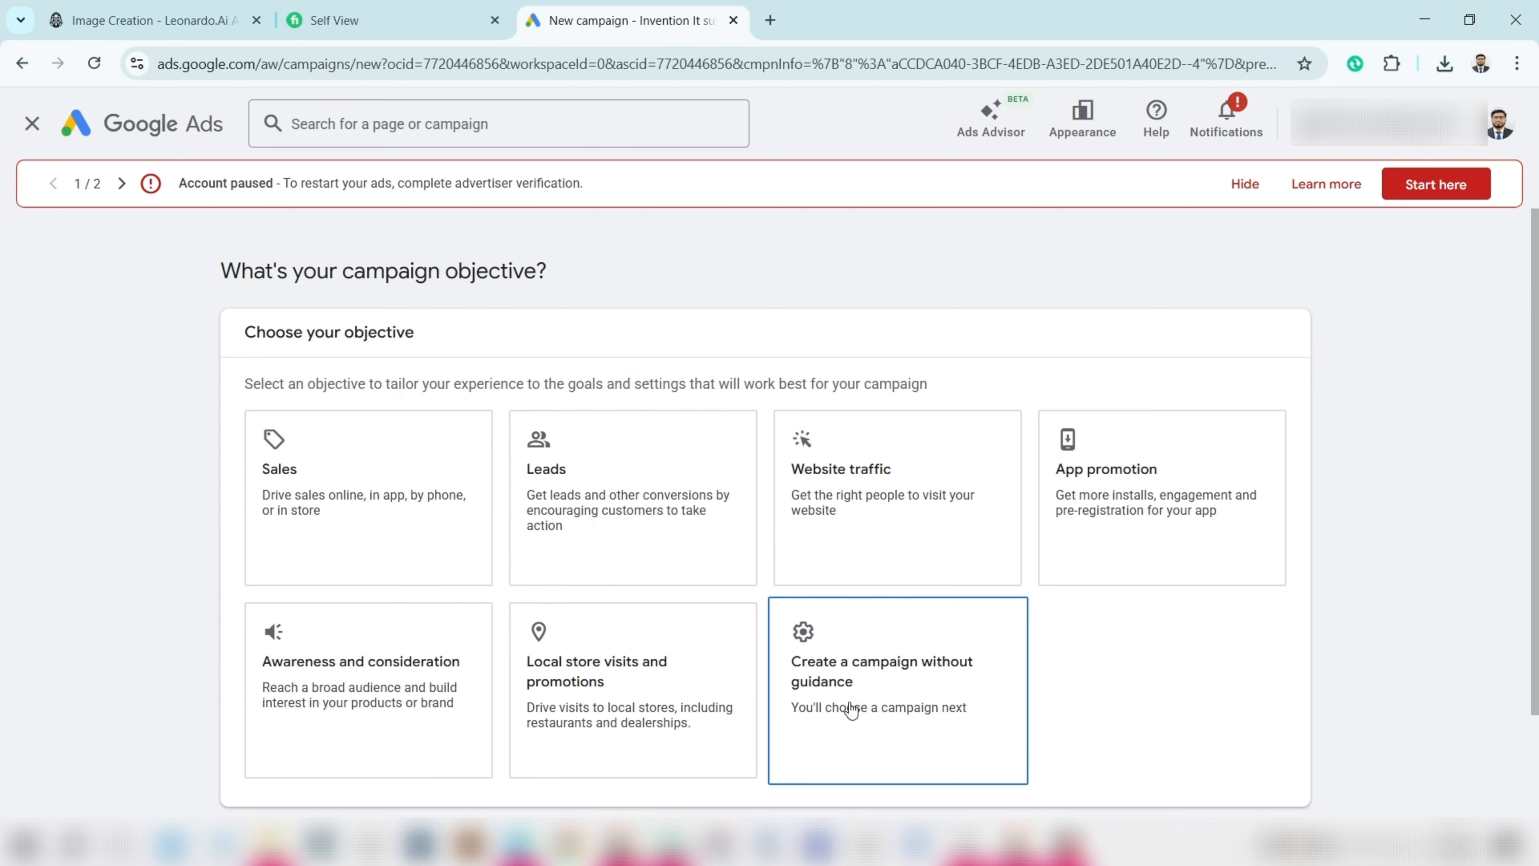
click(924, 511)
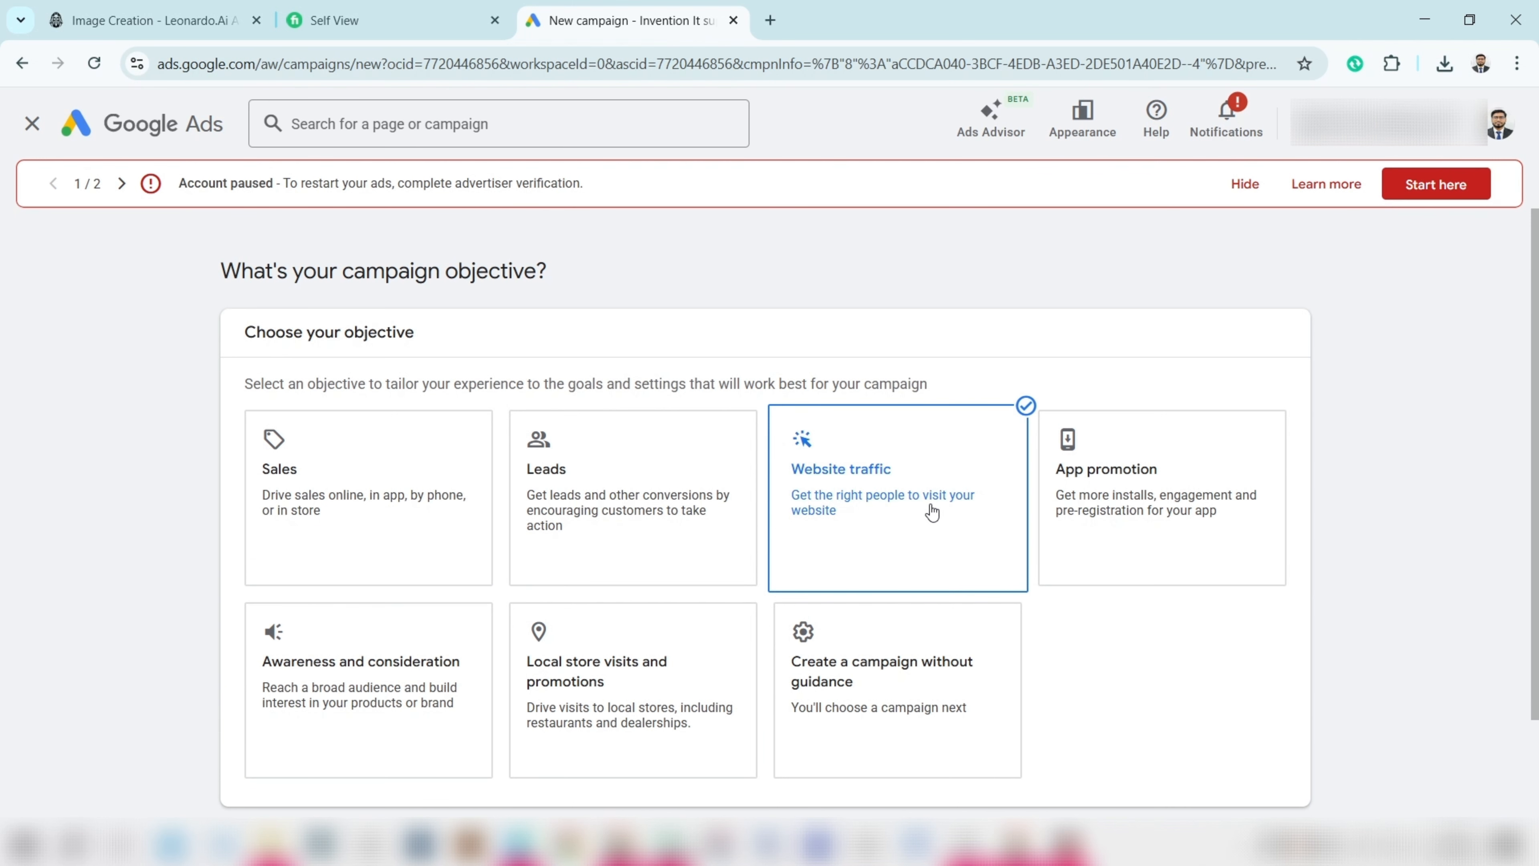
scroll(407, 309, down, 6)
scroll(339, 404, down, 3)
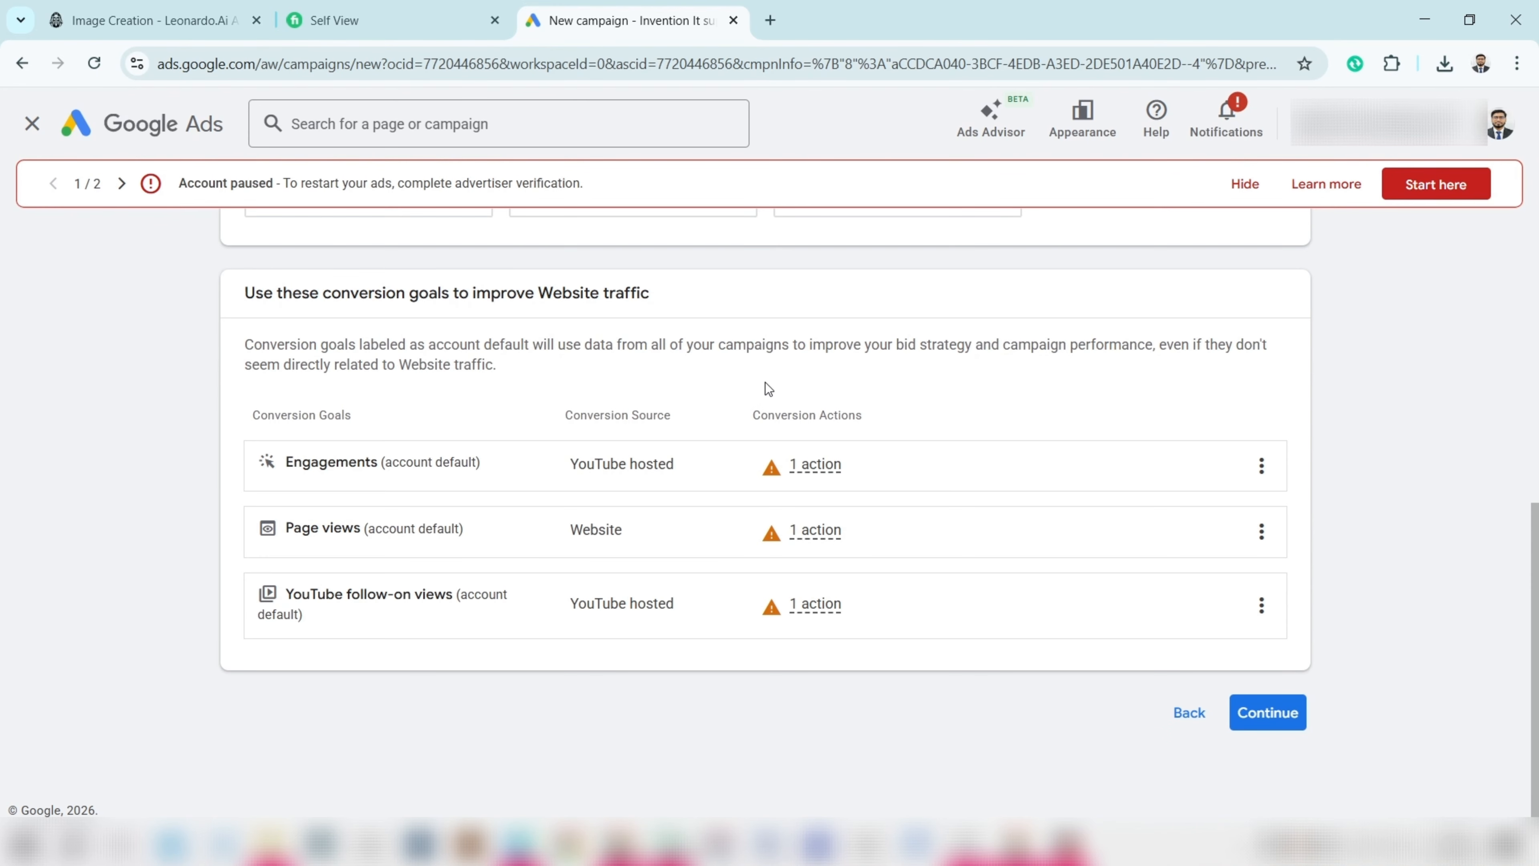
click(1299, 713)
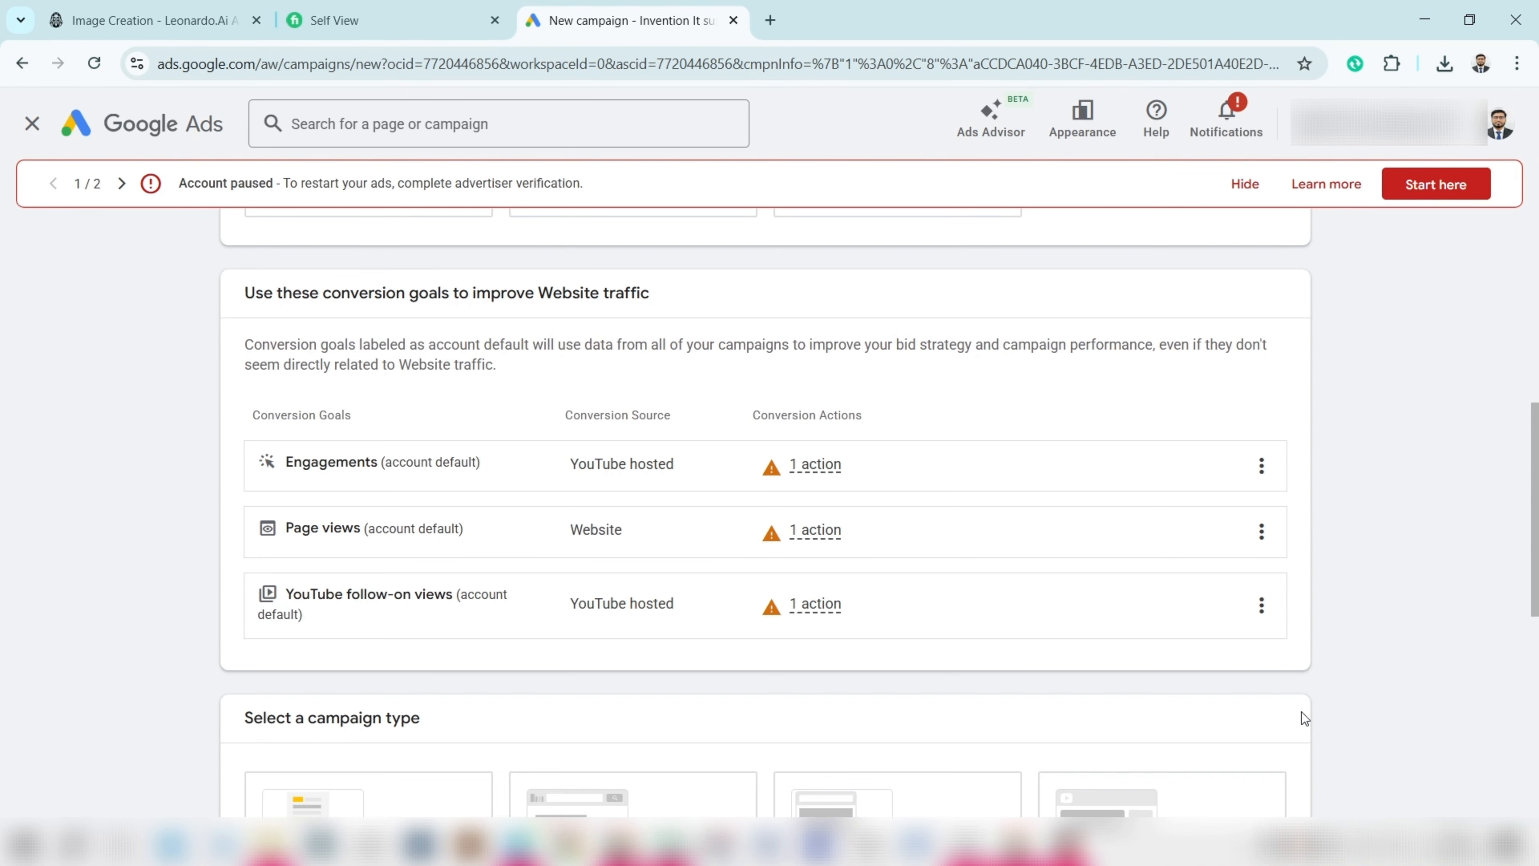
- Select Search as the campaign type
scroll(521, 435, down, 5)
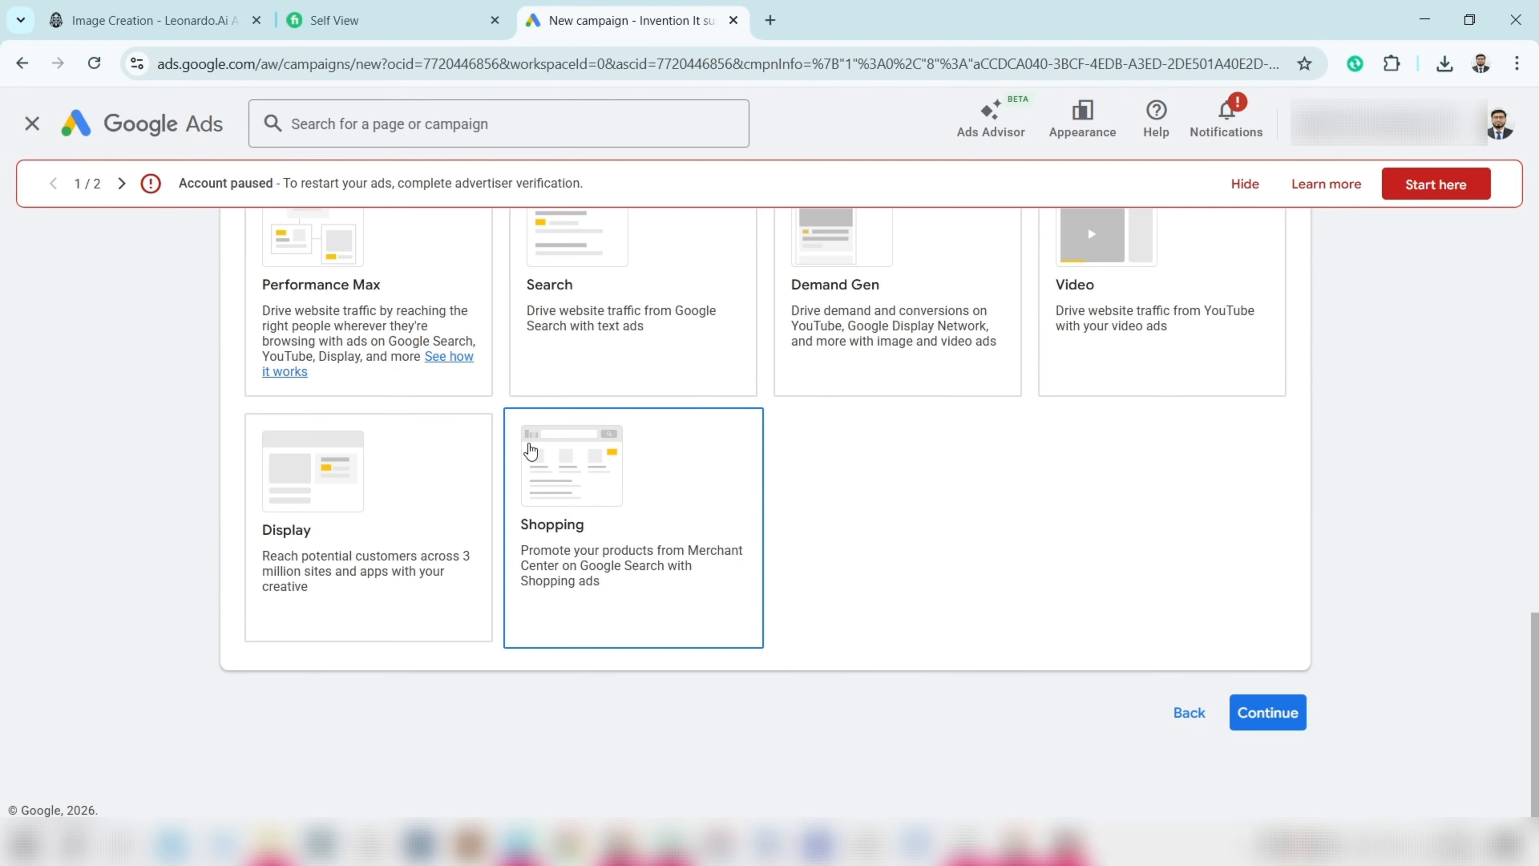
scroll(678, 337, up, 5)
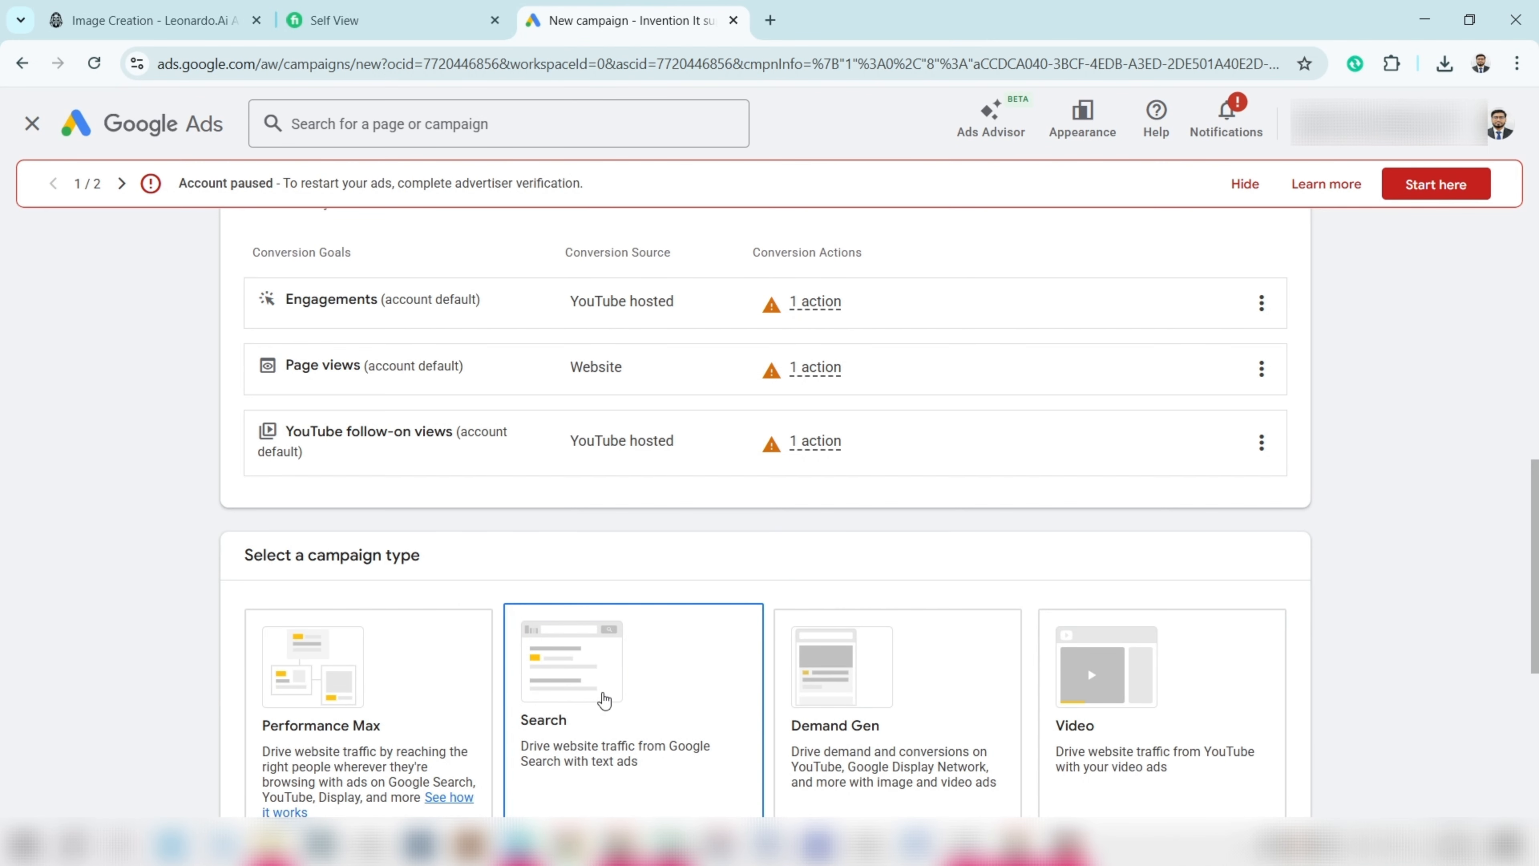
scroll(531, 665, down, 5)
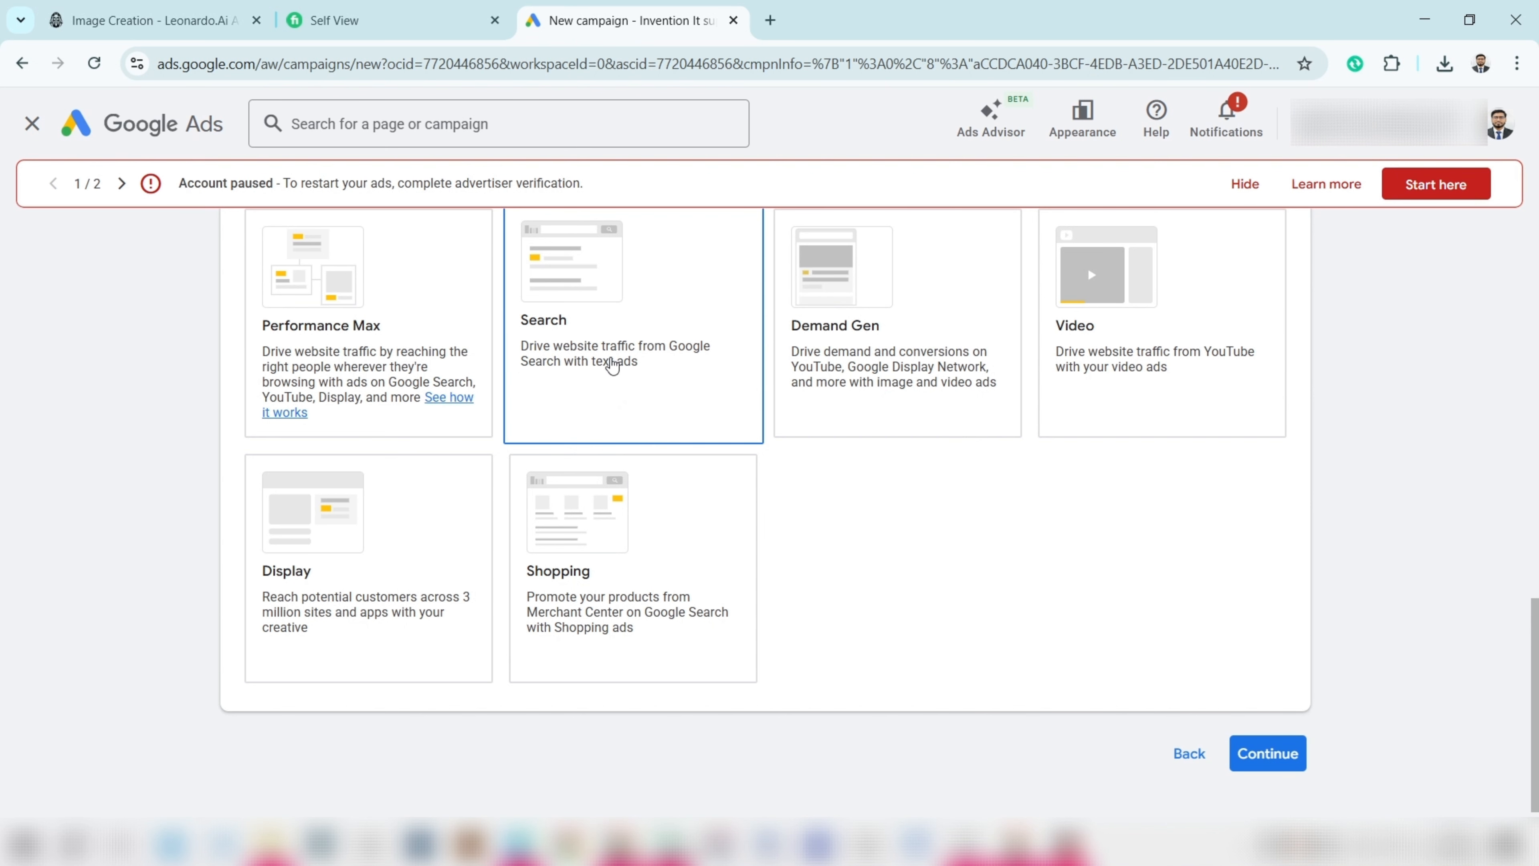
click(628, 358)
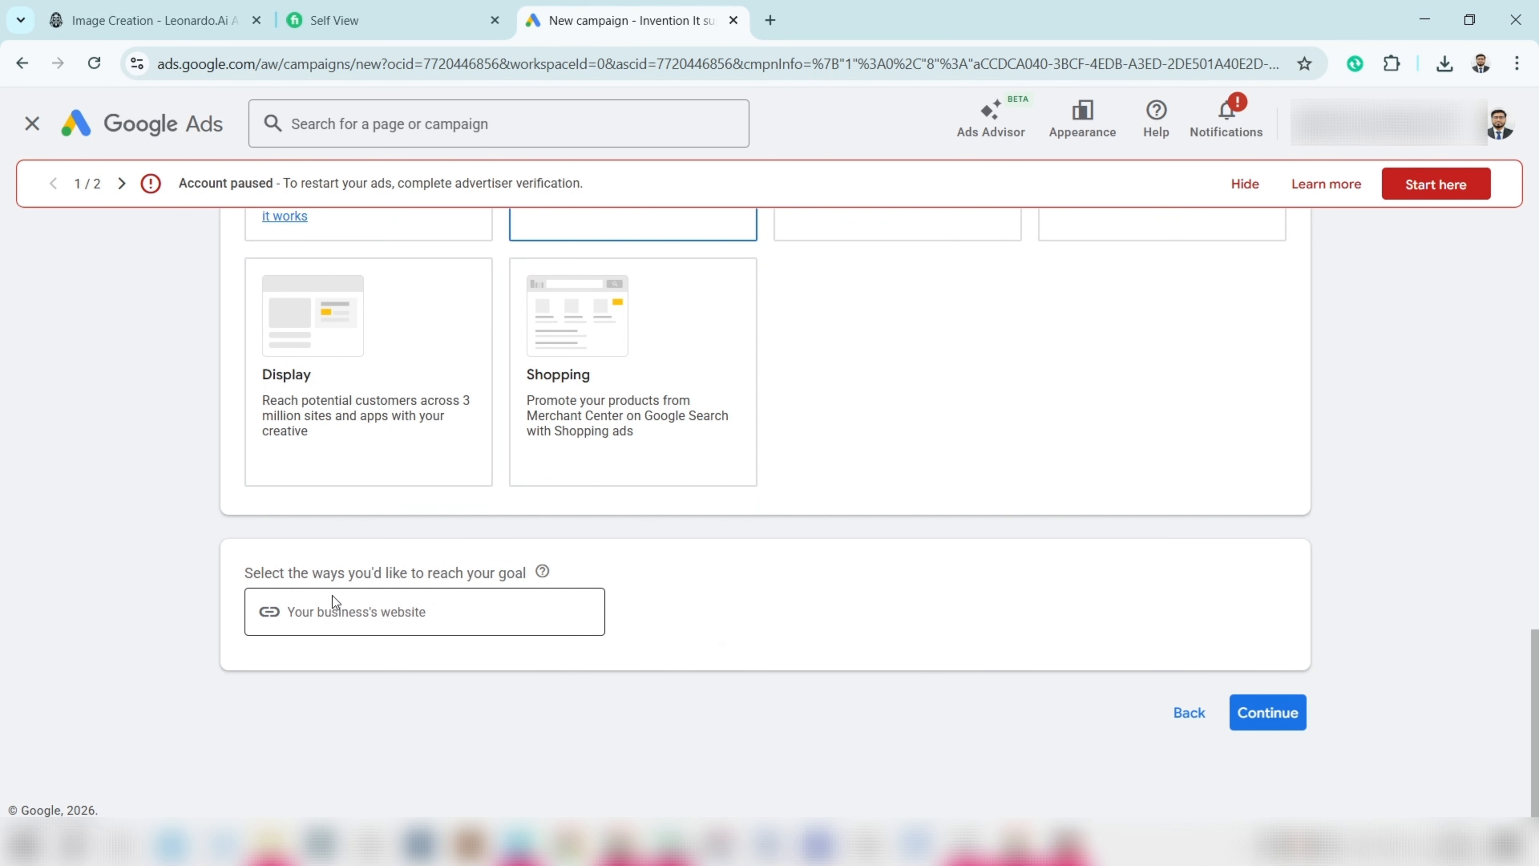
click(367, 607)
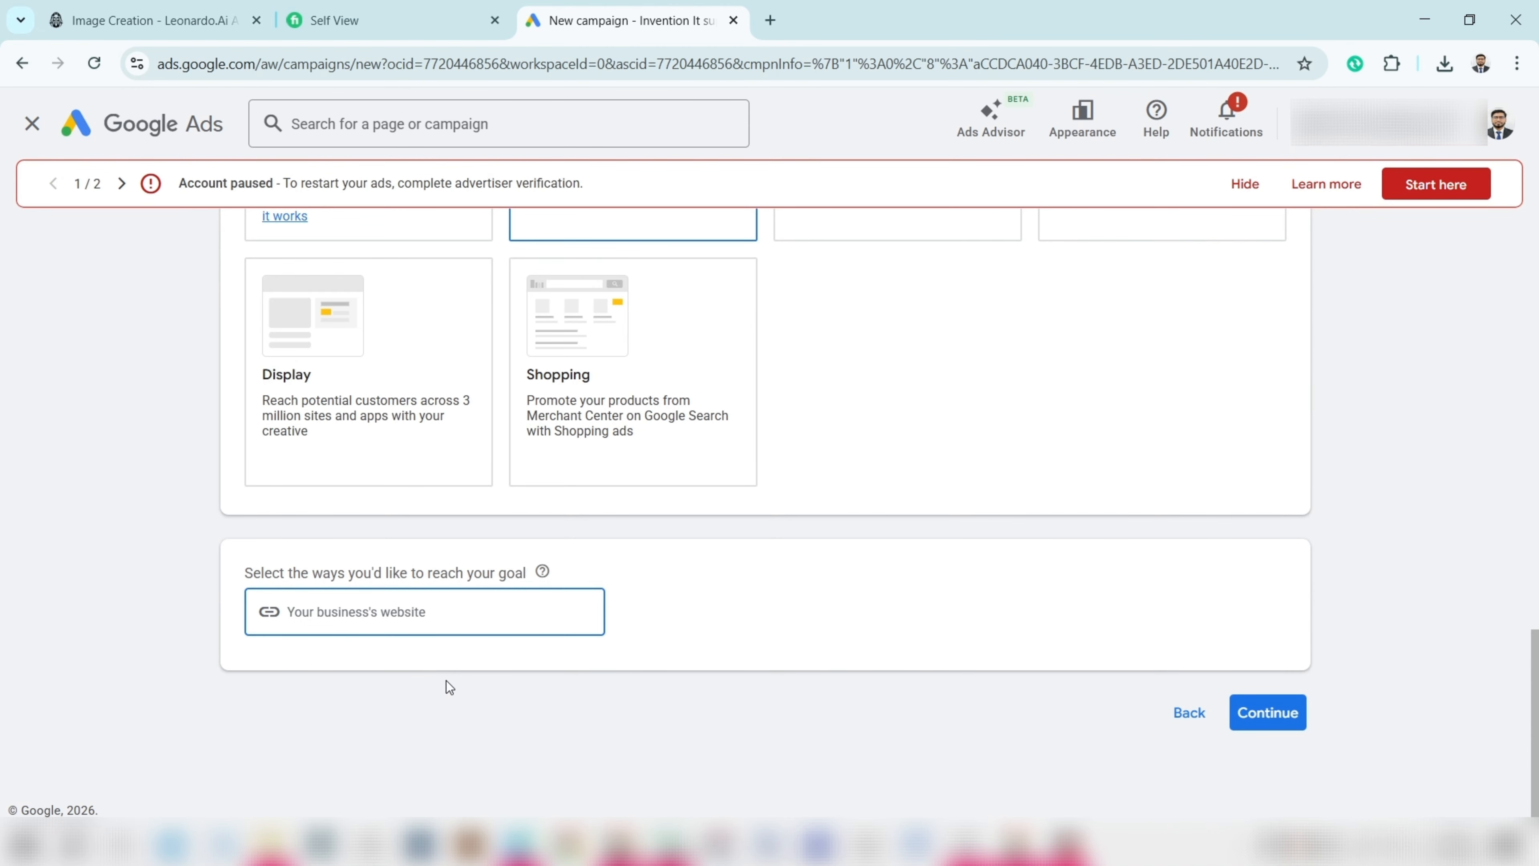
click(702, 249)
scroll(702, 250, up, 2)
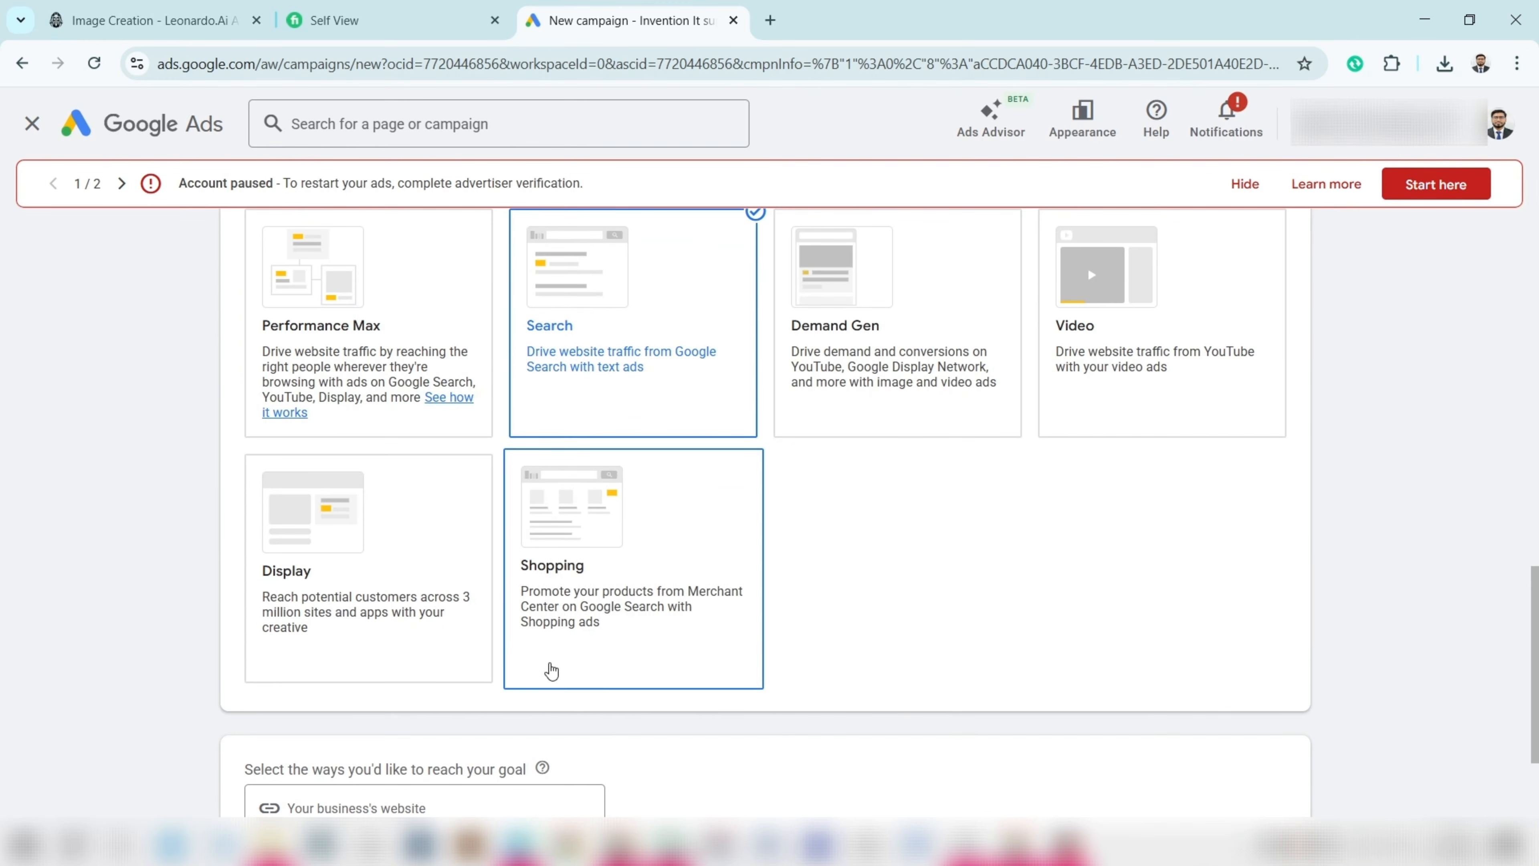
- Find the Le Reve website through a Google search for "lareve" in a new browser tab and copy its base address
click(771, 22)
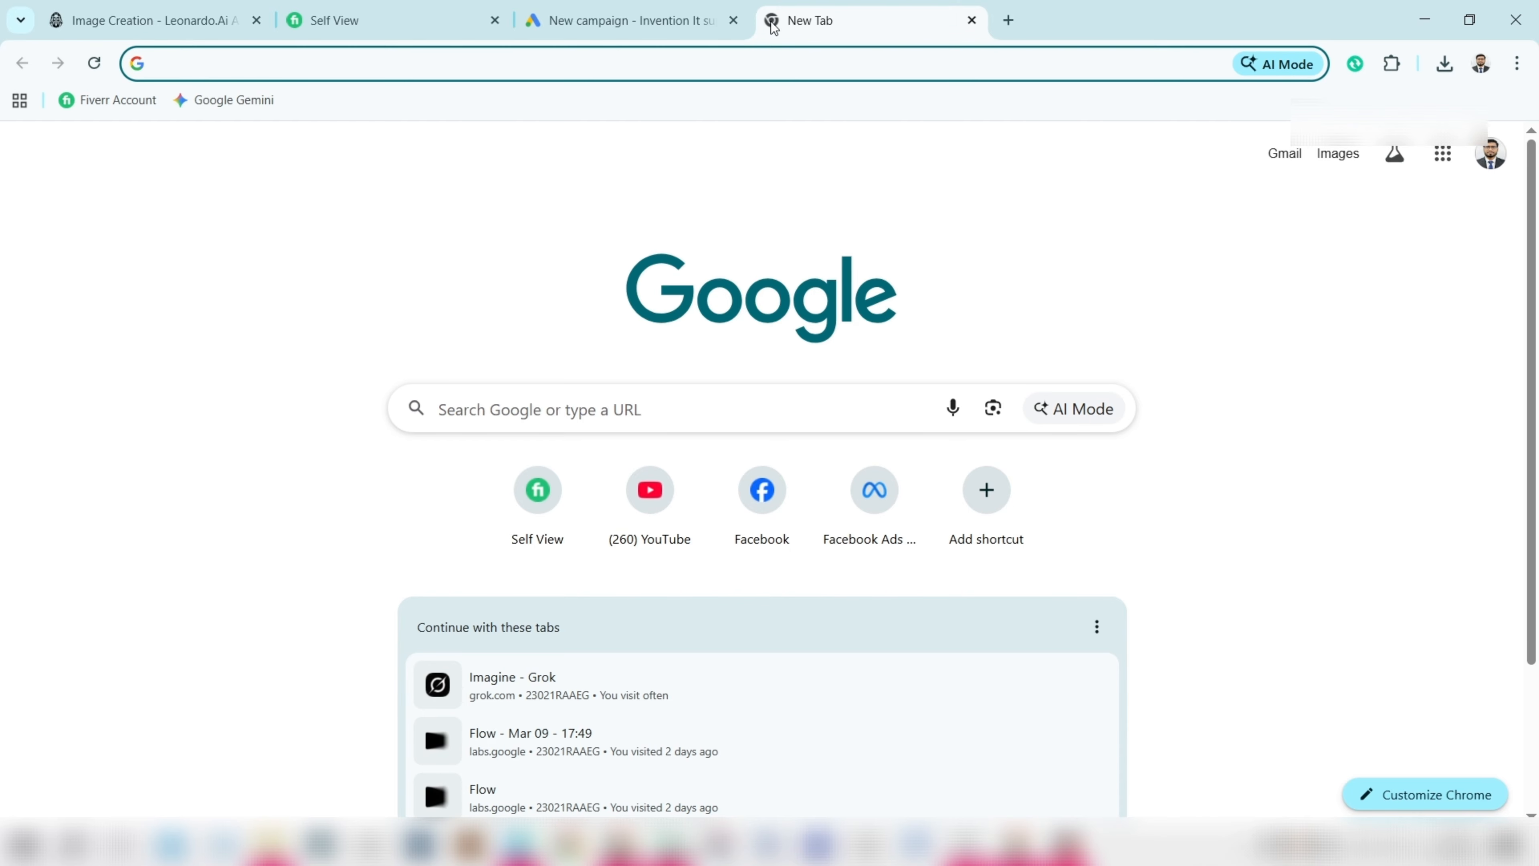
text(l)
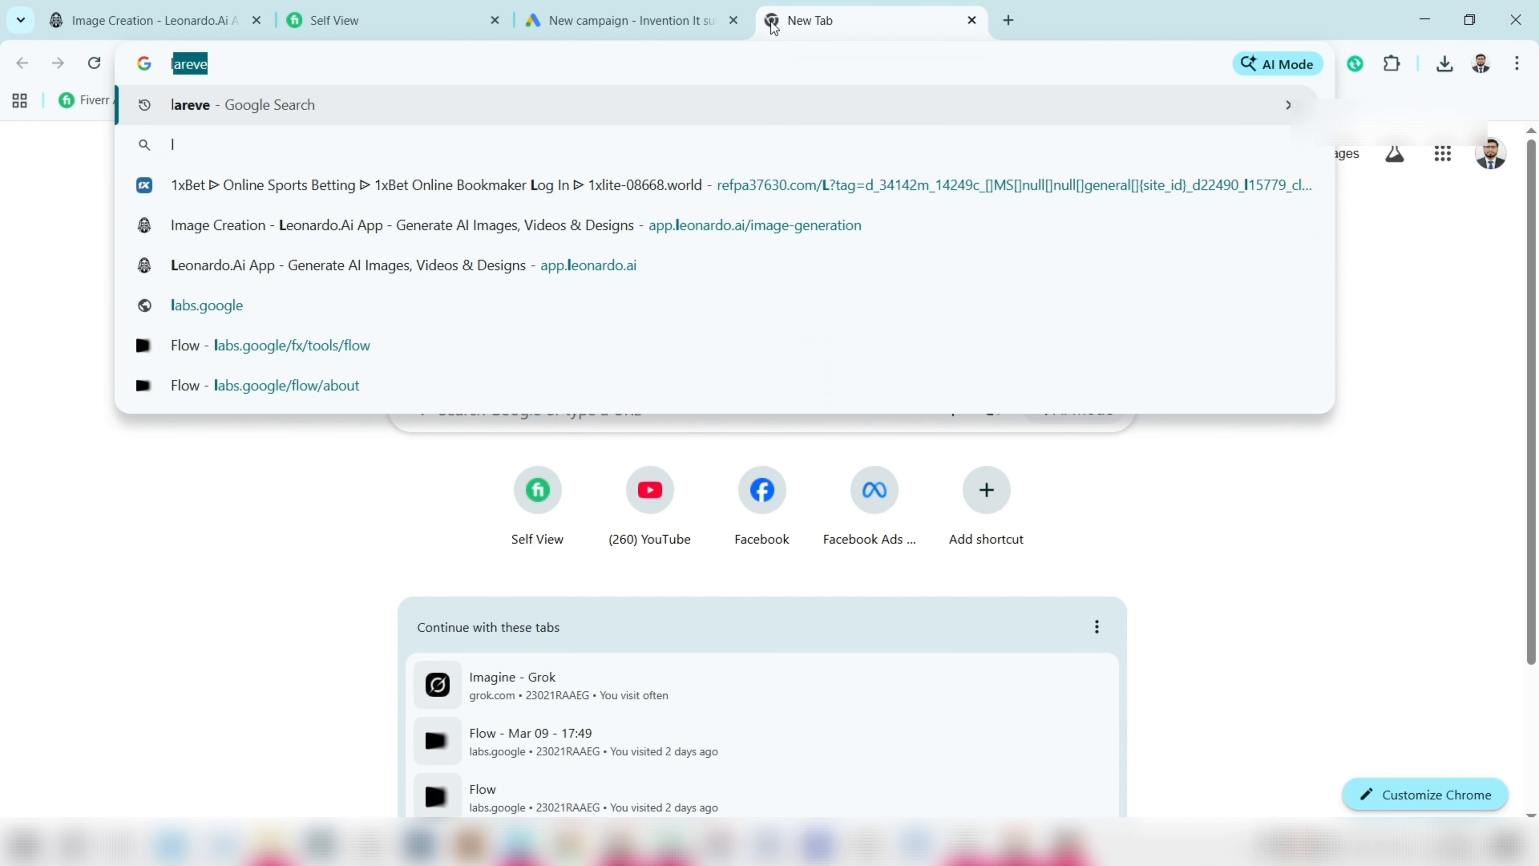
key(Return)
scroll(424, 534, down, 5)
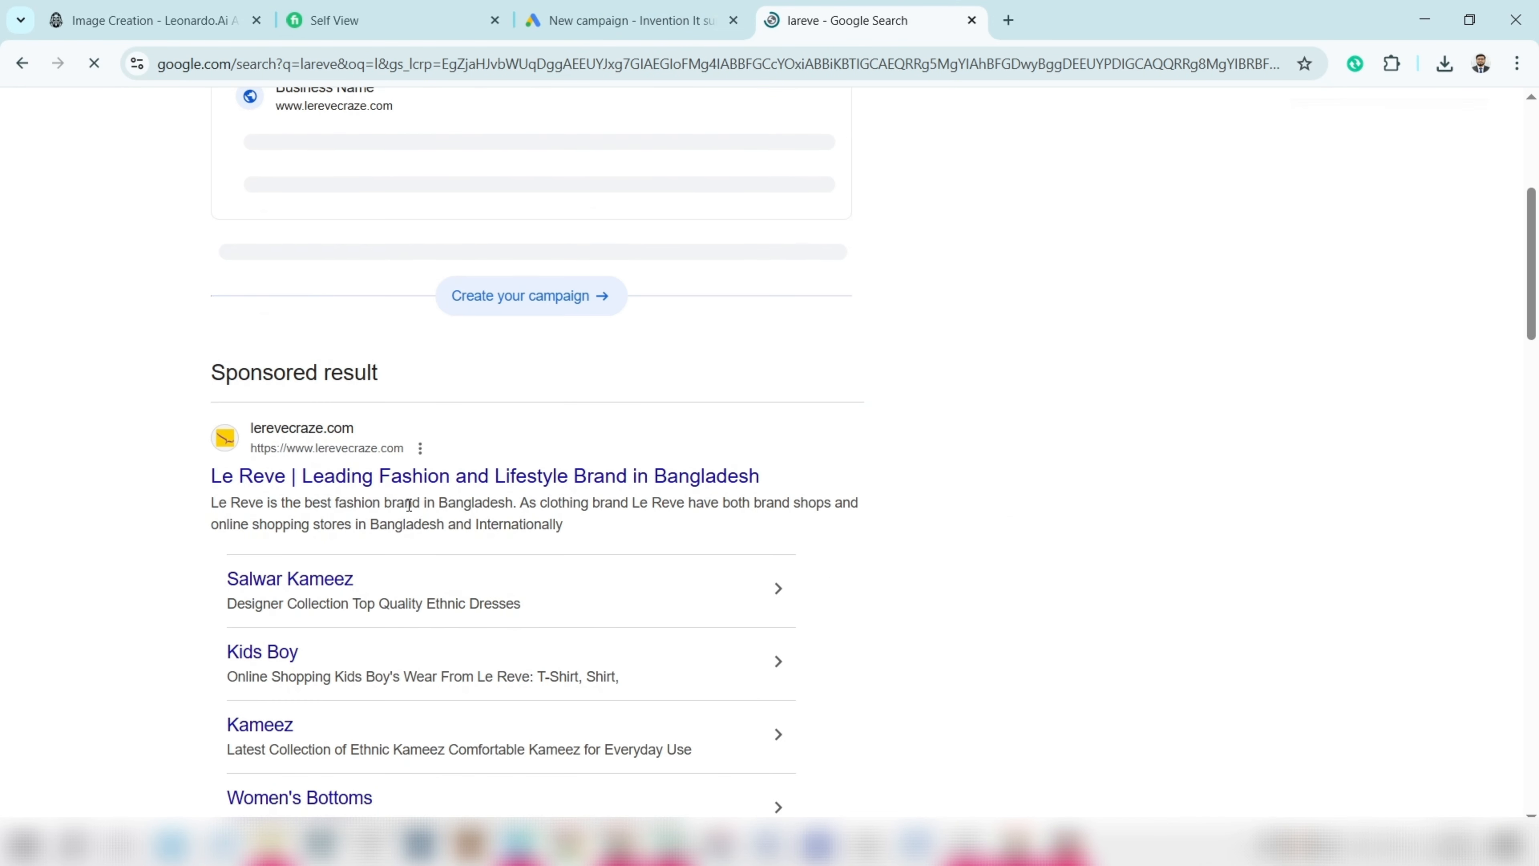
click(321, 455)
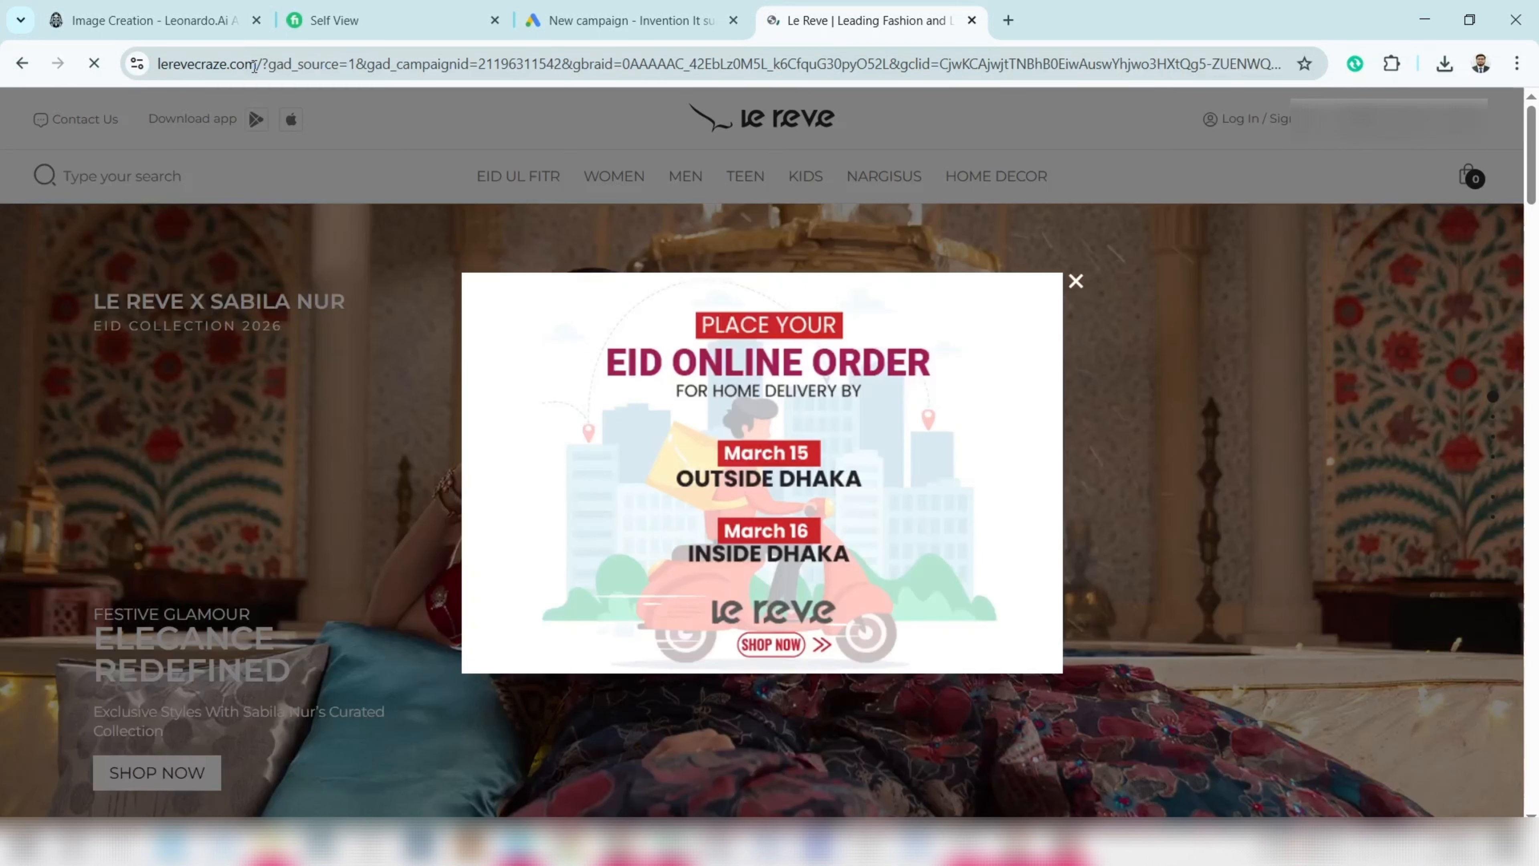
drag(257, 65, 148, 82)
key(ctrl+c)
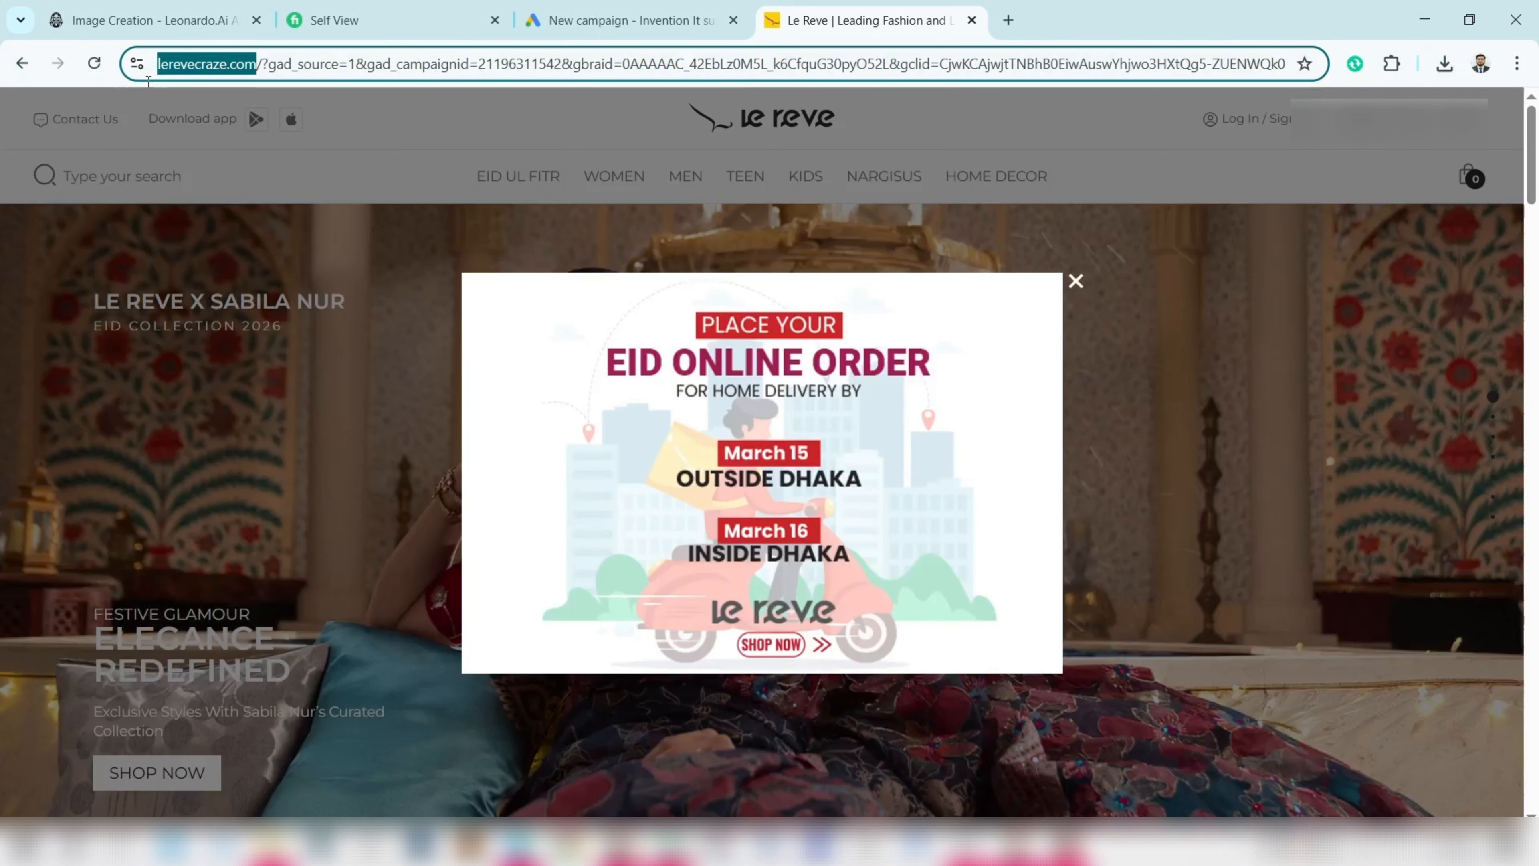
click(675, 31)
scroll(402, 606, down, 3)
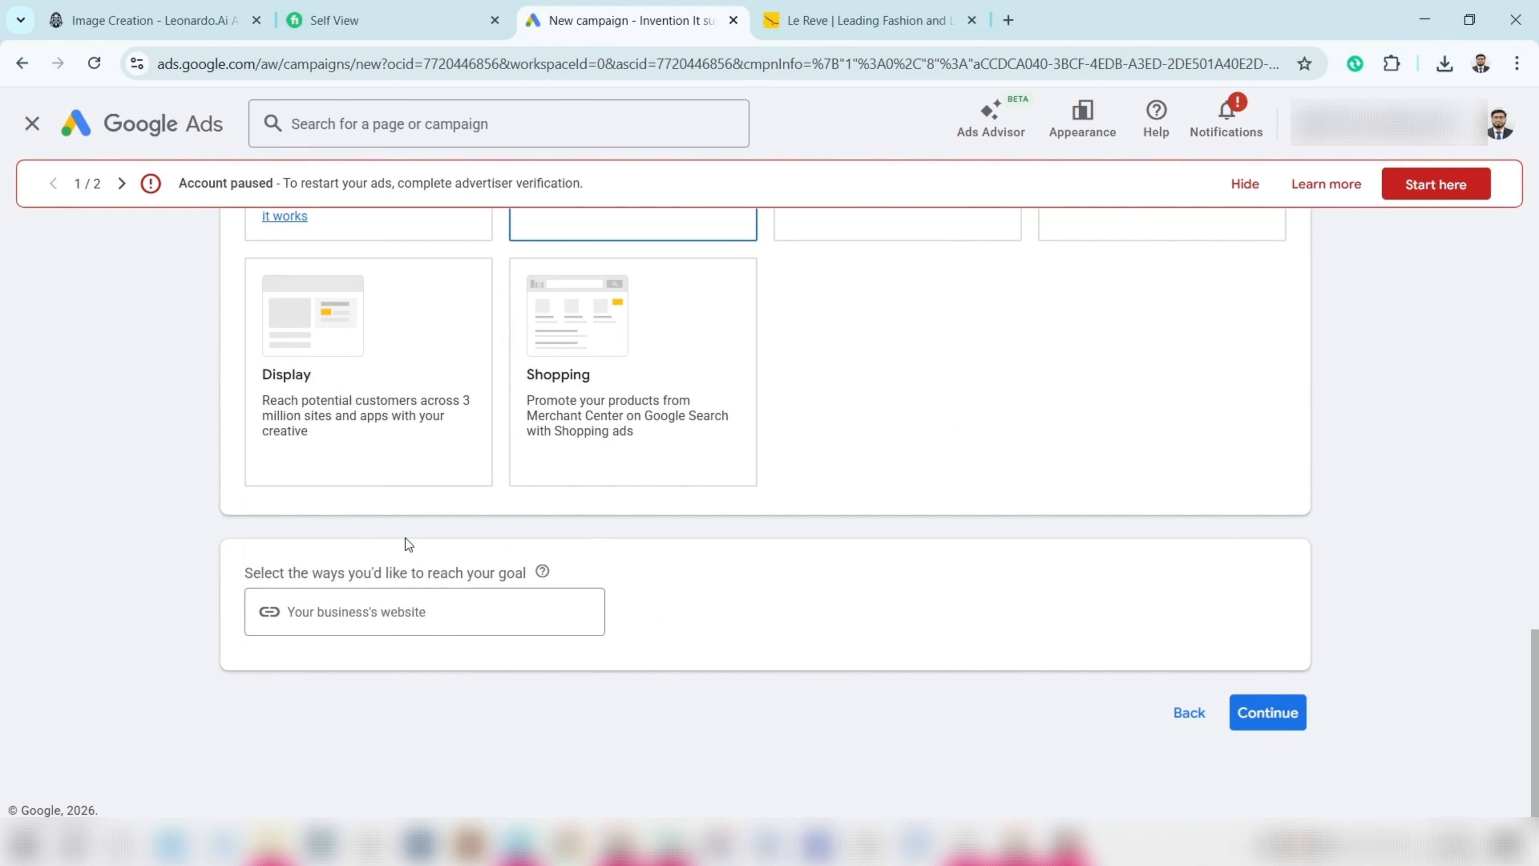
click(383, 607)
key(ctrl+v)
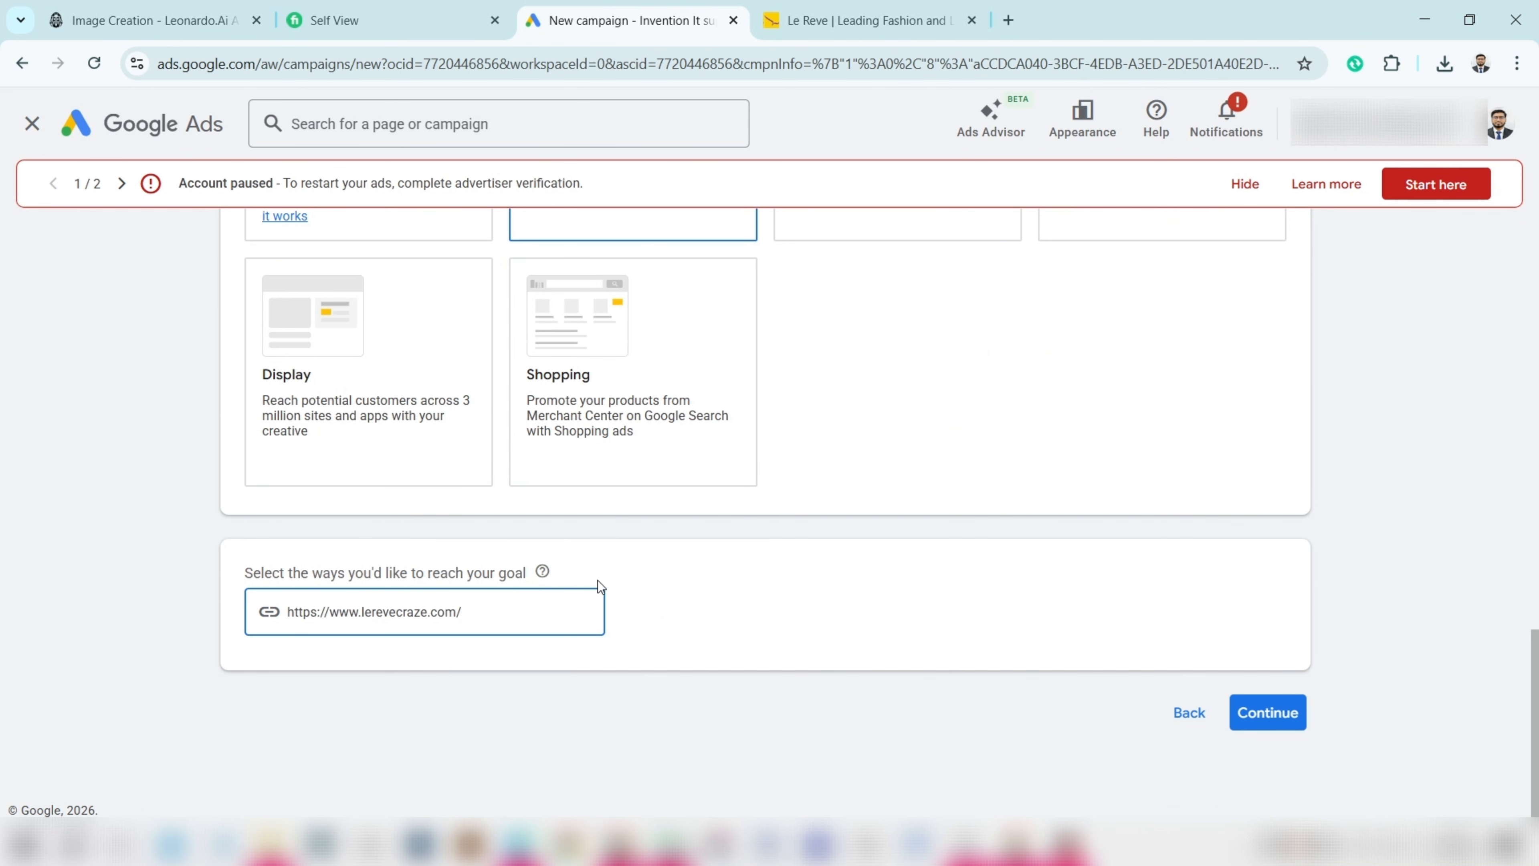
click(1267, 713)
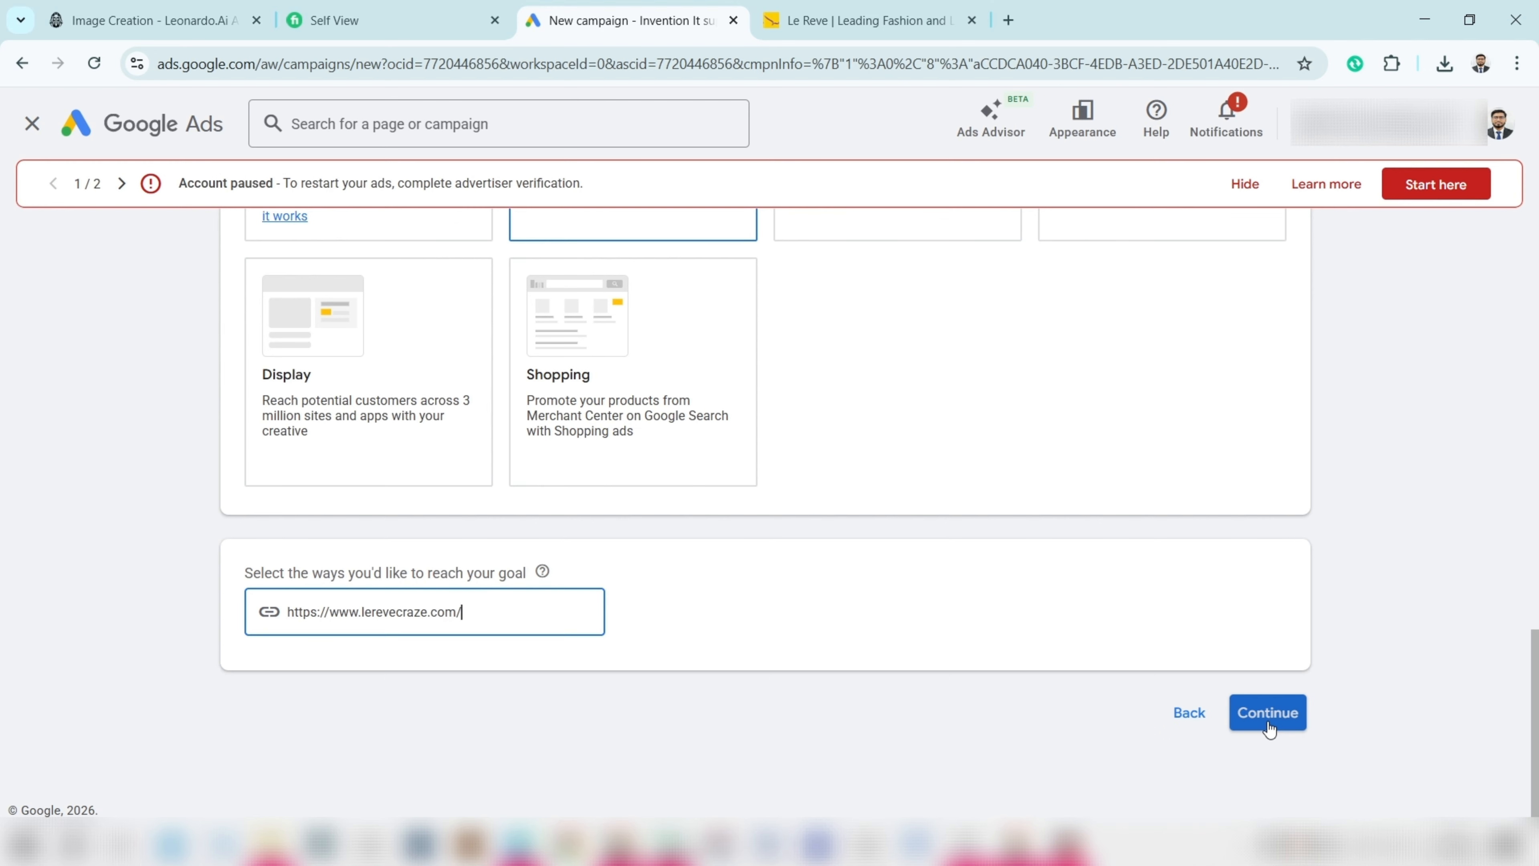
- Name the campaign "Website traffic-Search-Lereve-15-03-2026" and continue
scroll(543, 560, down, 3)
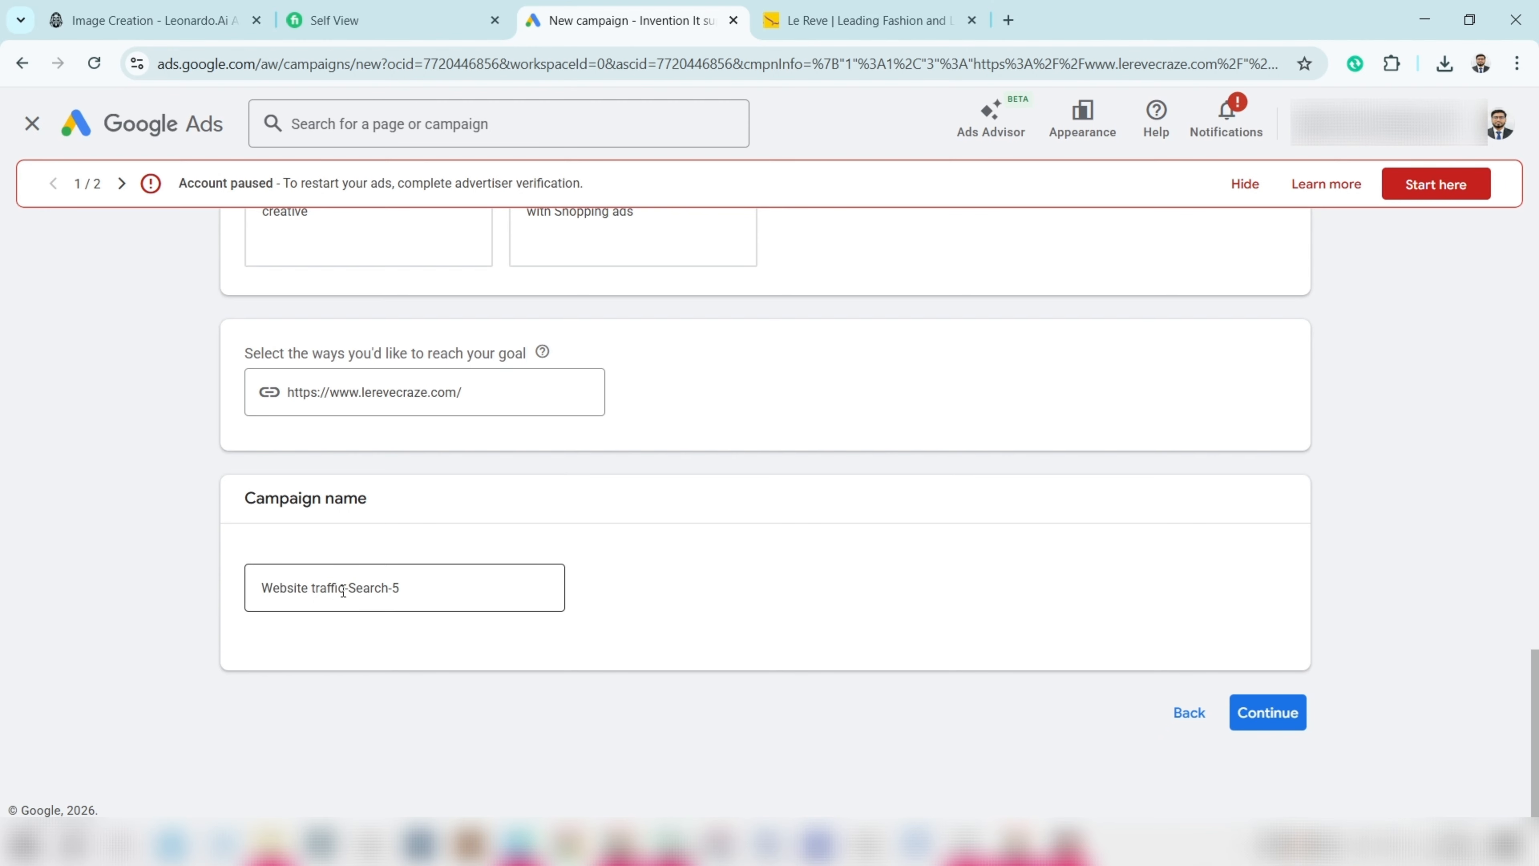
drag(343, 591, 254, 600)
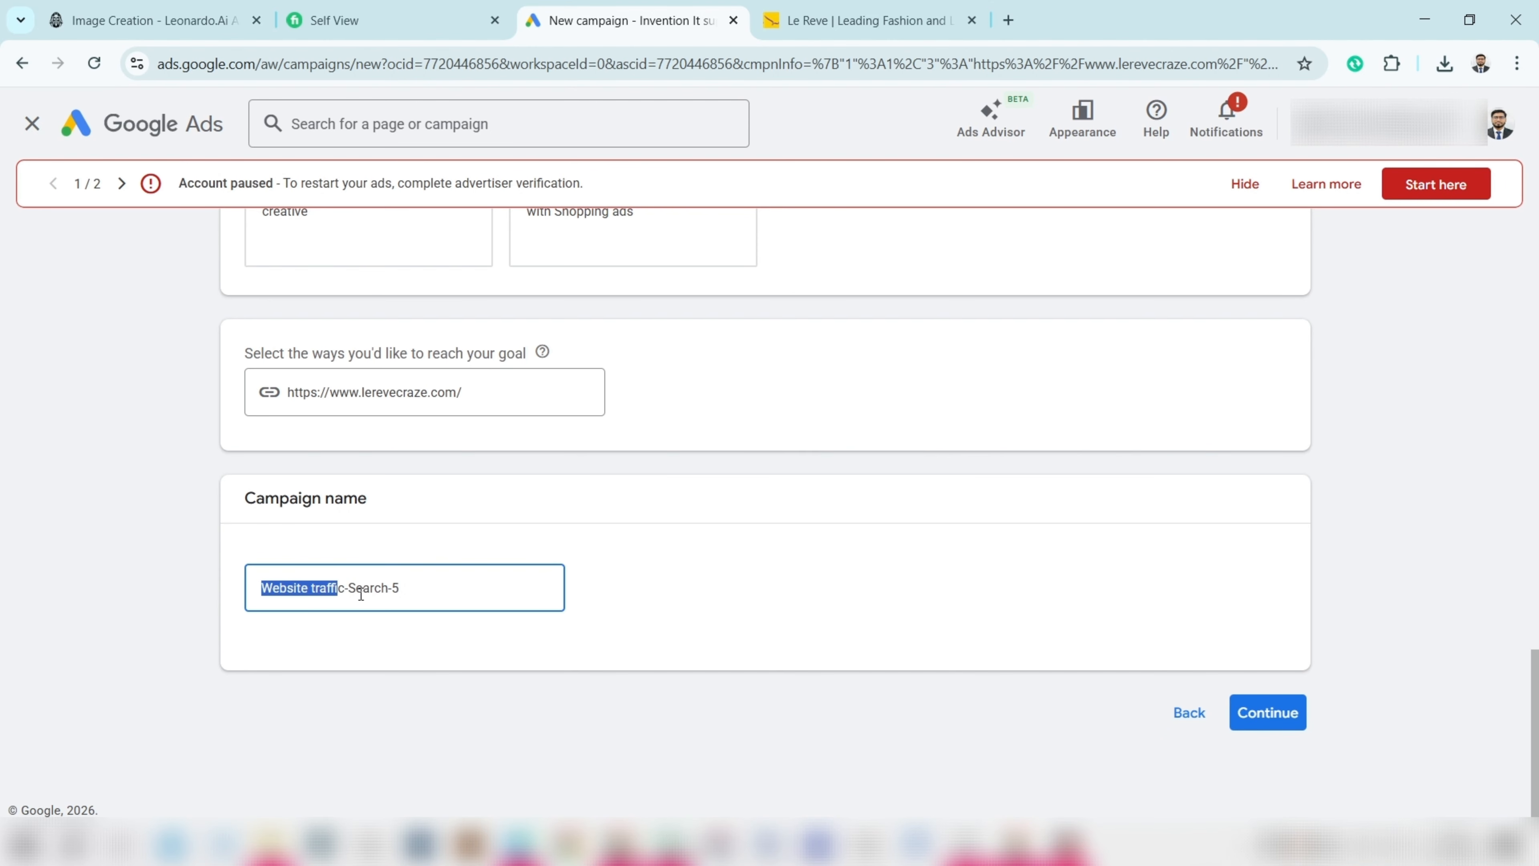
click(349, 587)
drag(349, 587, 390, 588)
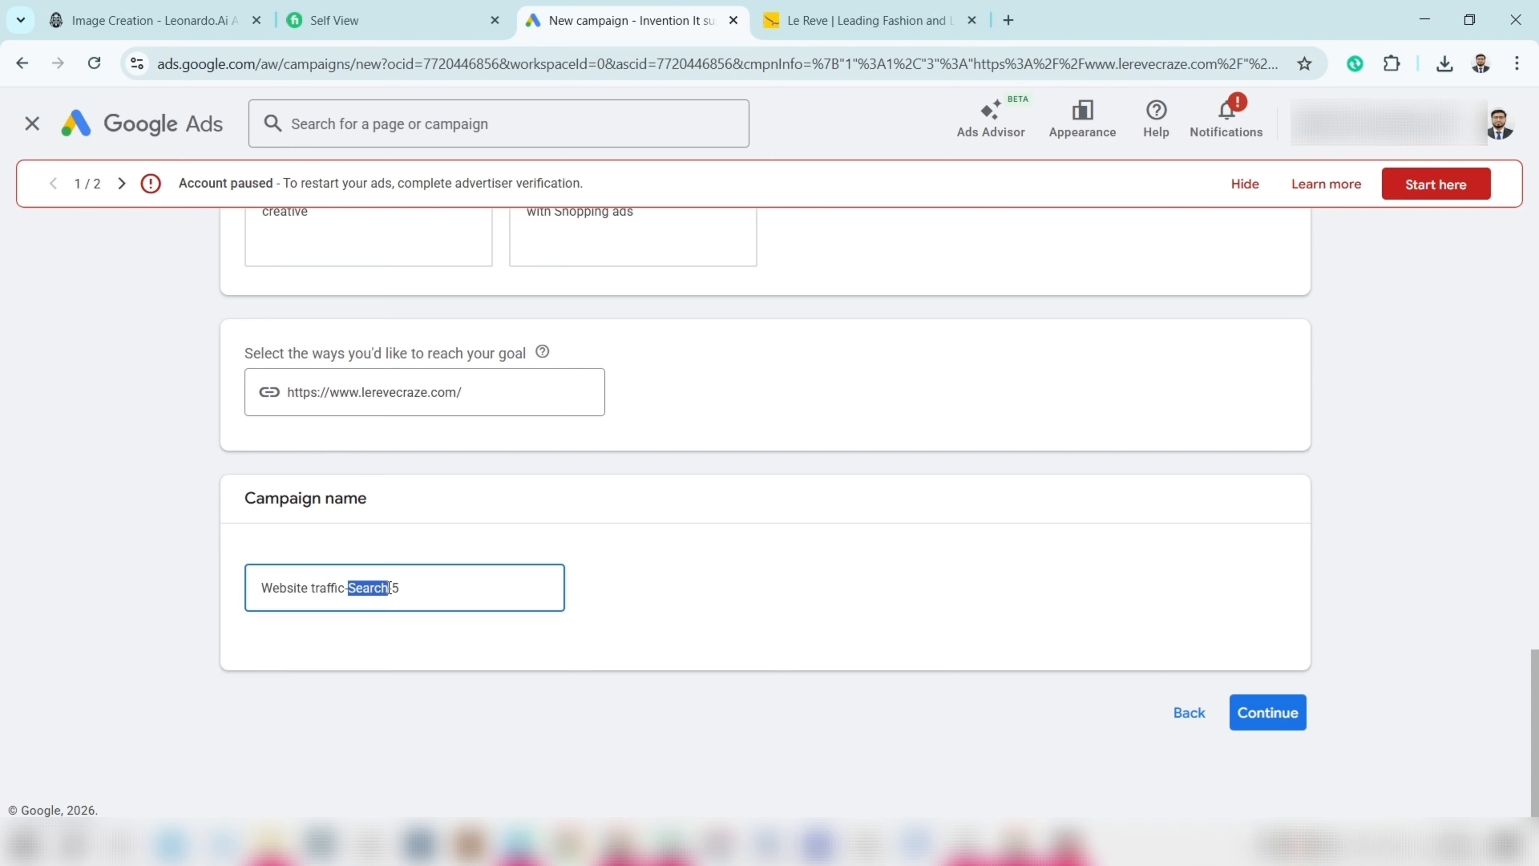
click(442, 594)
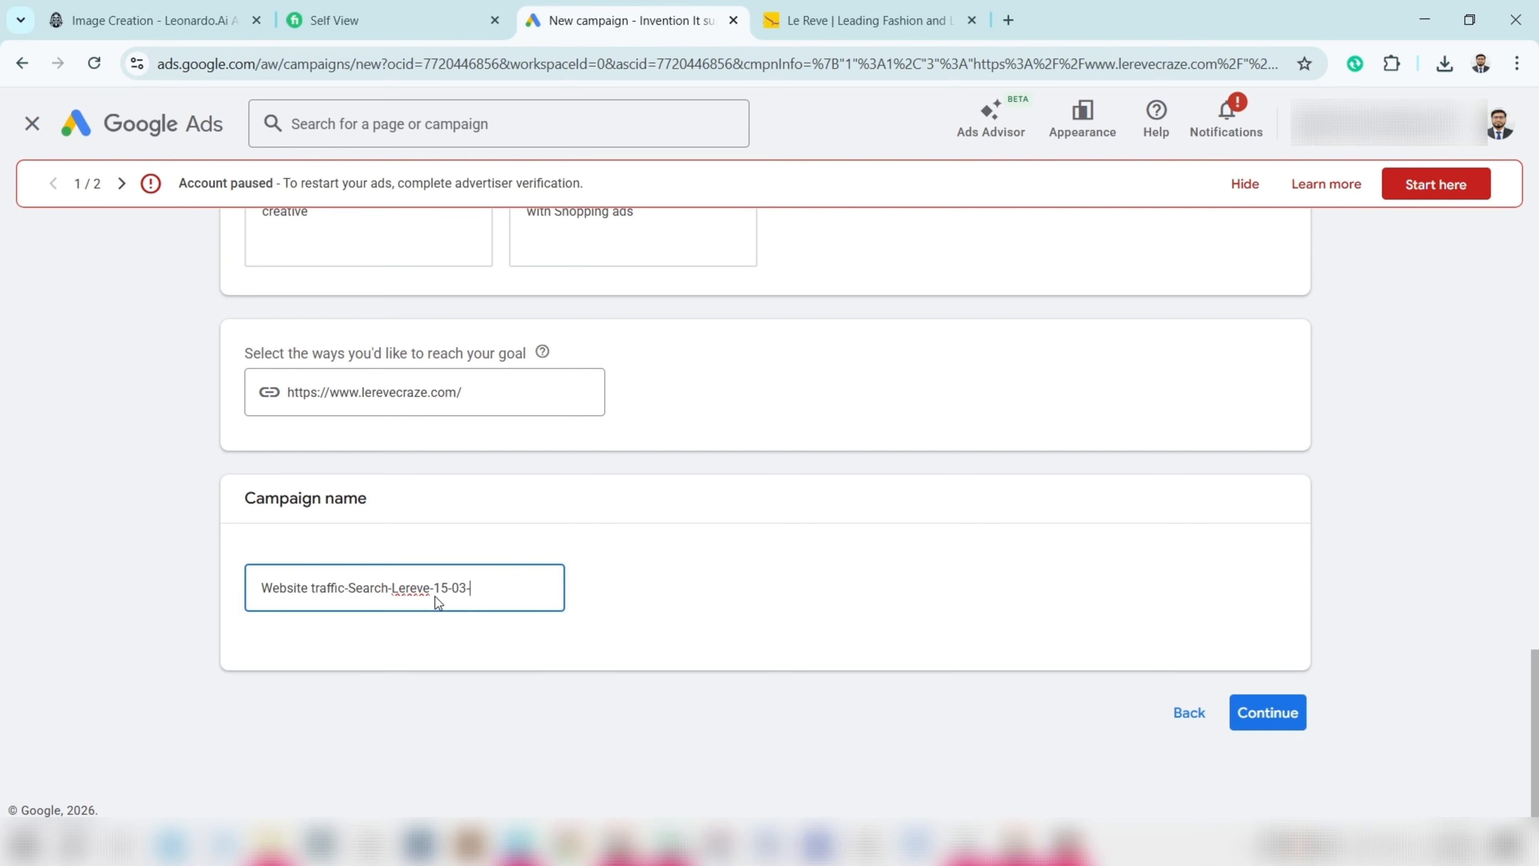
text(2026)
click(1267, 707)
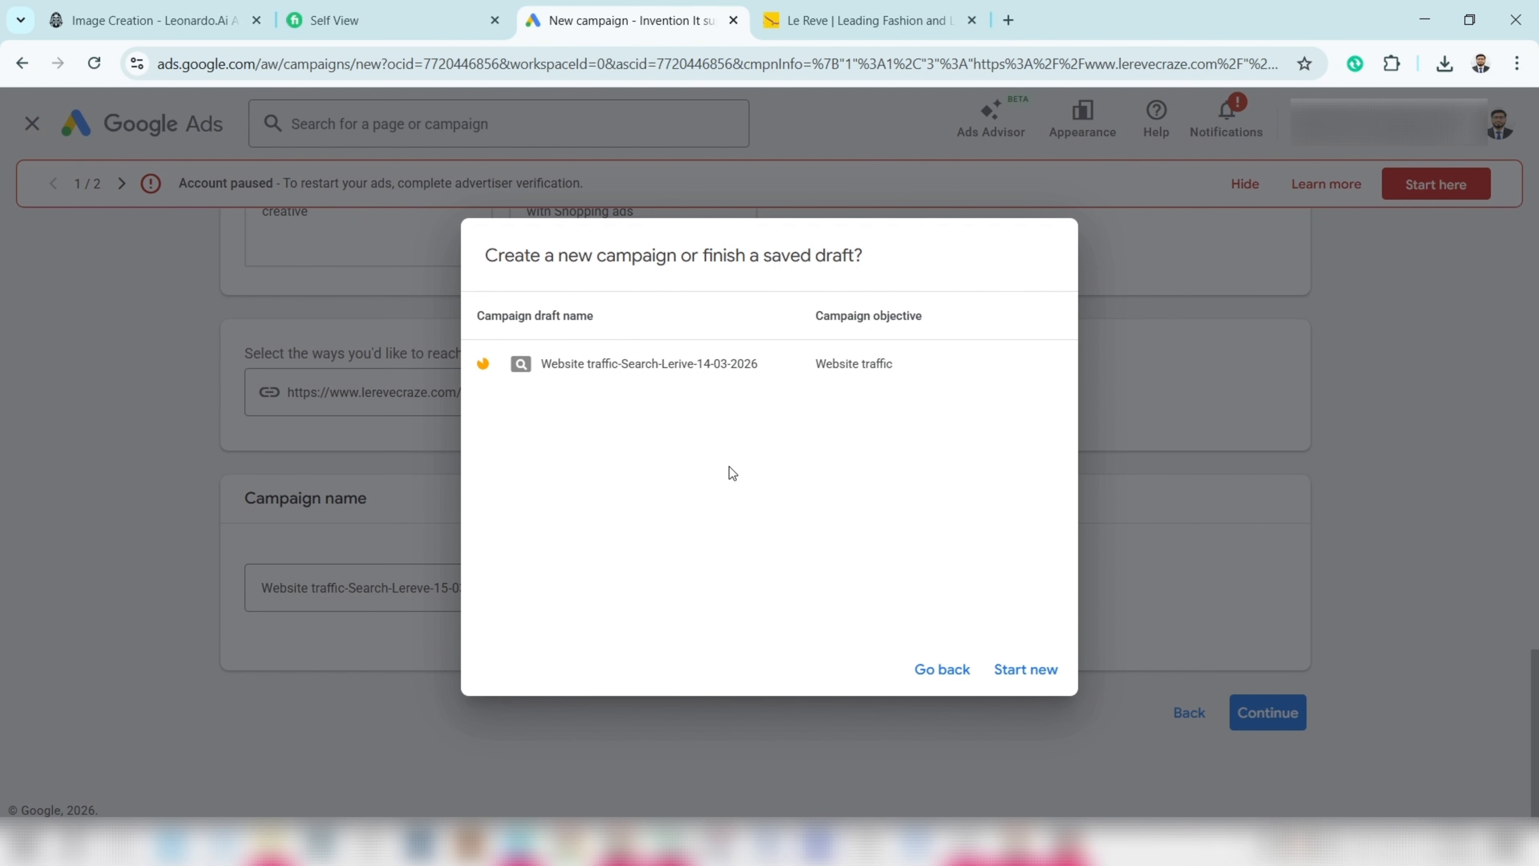
- Start a new campaign instead of the saved draft and proceed past the bidding settings with Conversions as the focus
click(1025, 673)
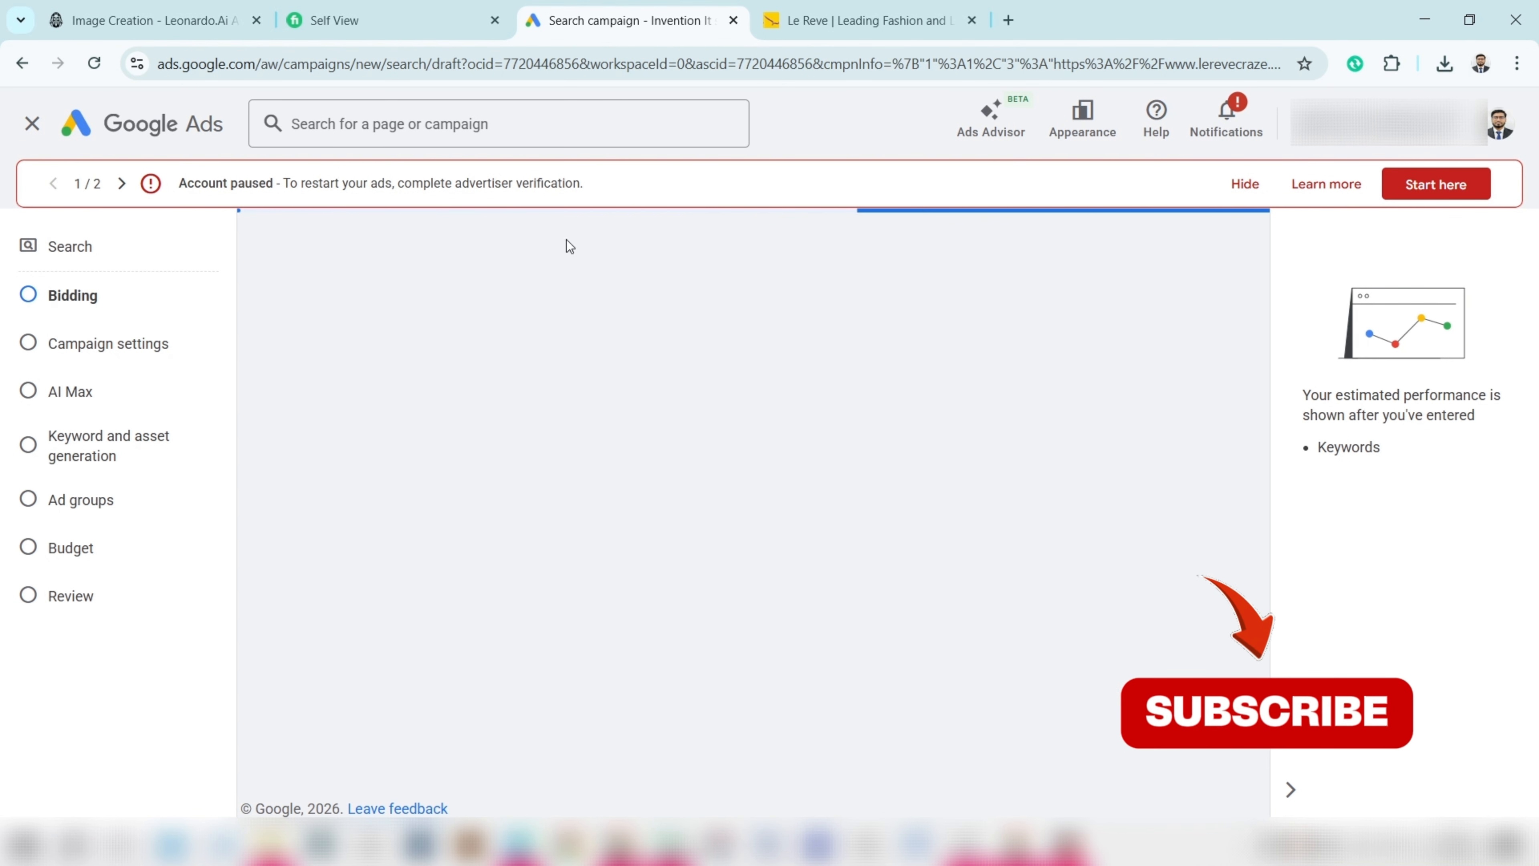
click(1243, 184)
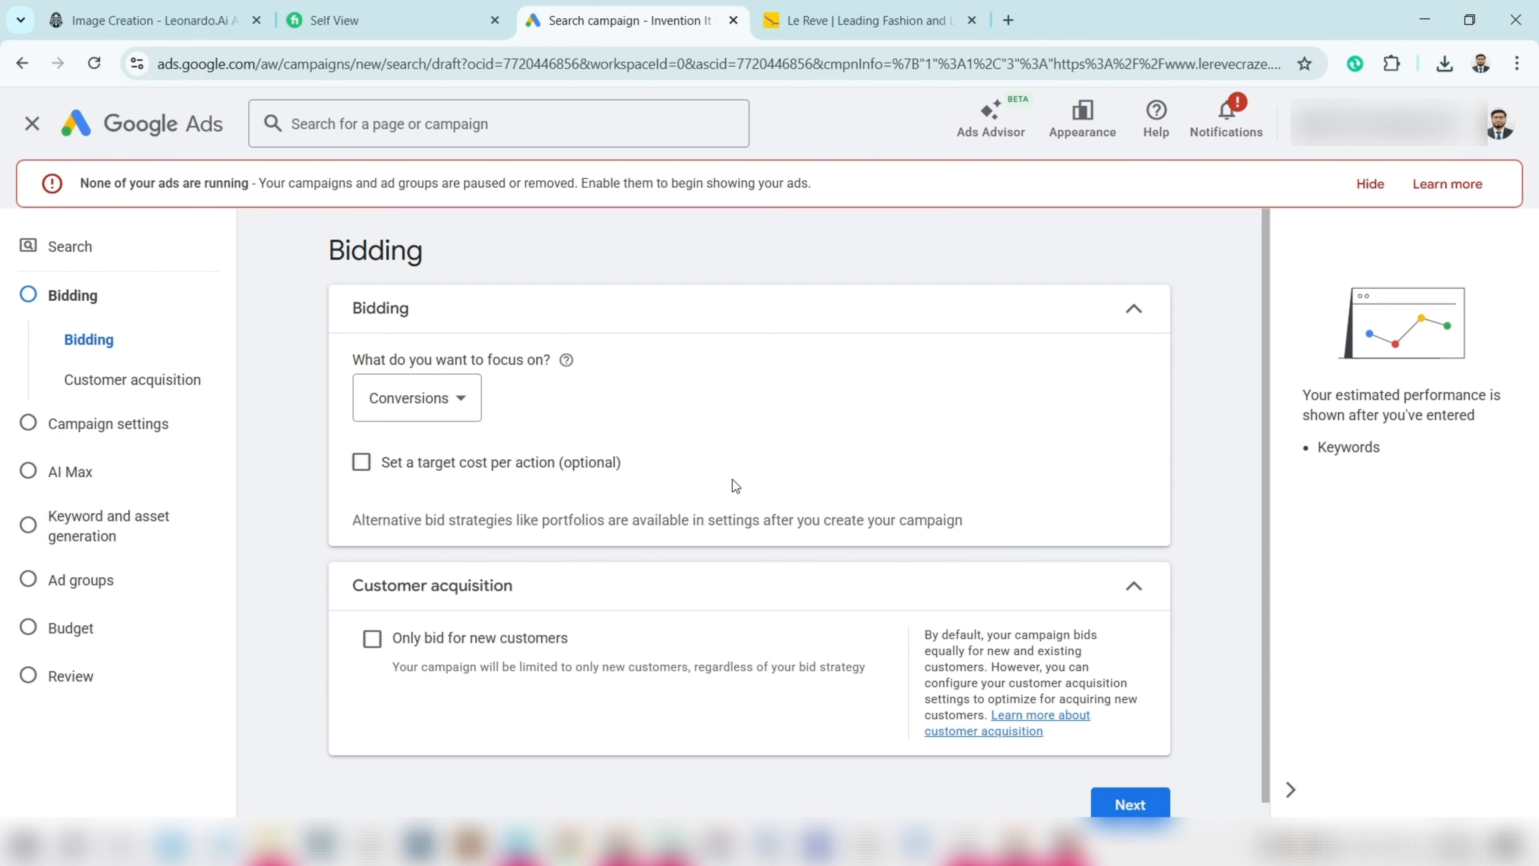
click(1160, 807)
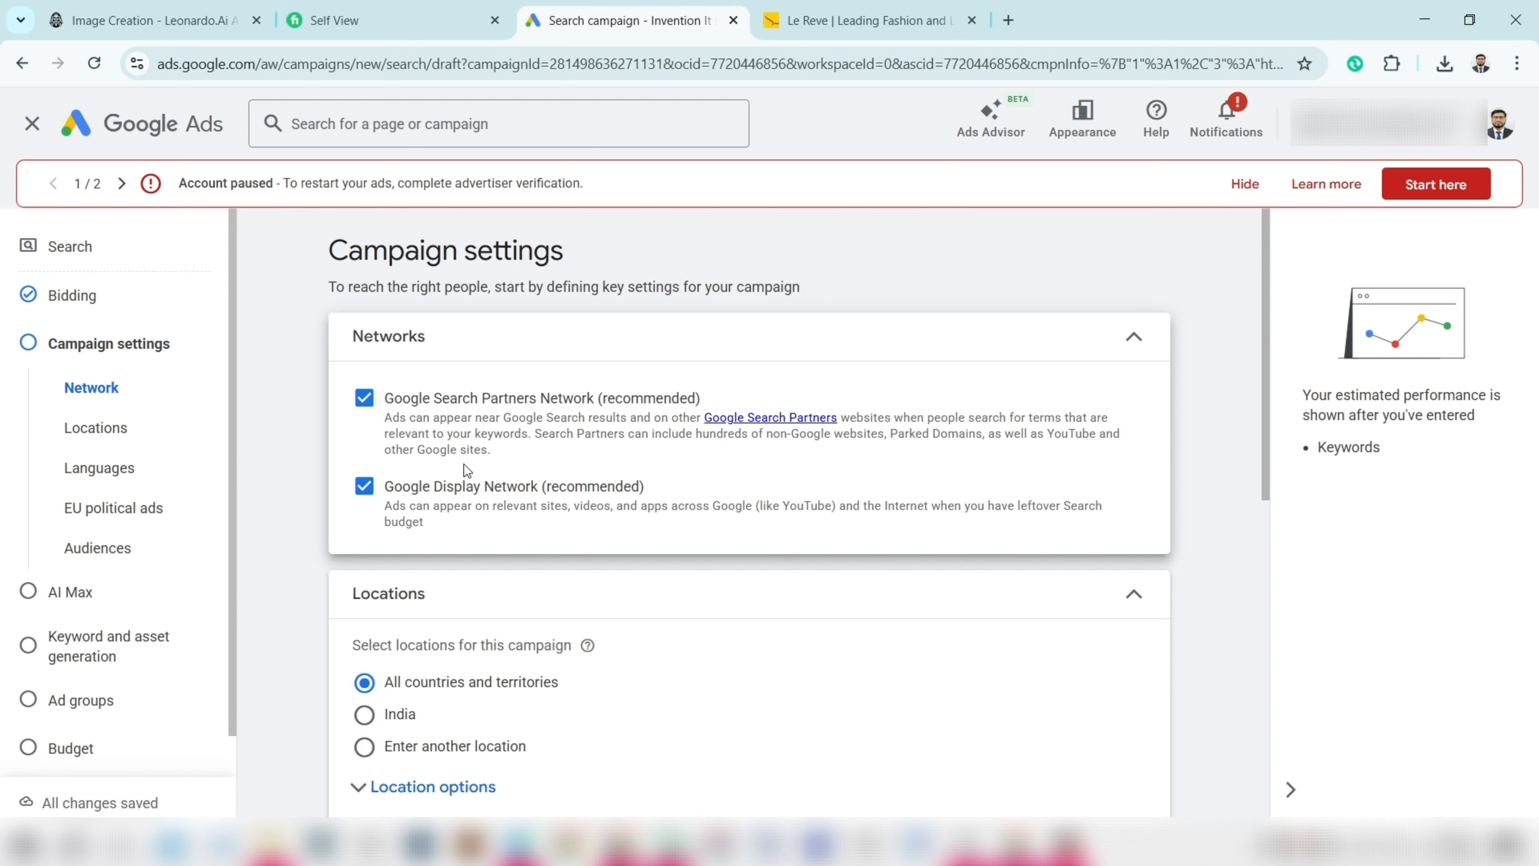
- Exclude the Google Search Partners Network and the Google Display Network from the campaign's networks
drag(491, 453, 375, 425)
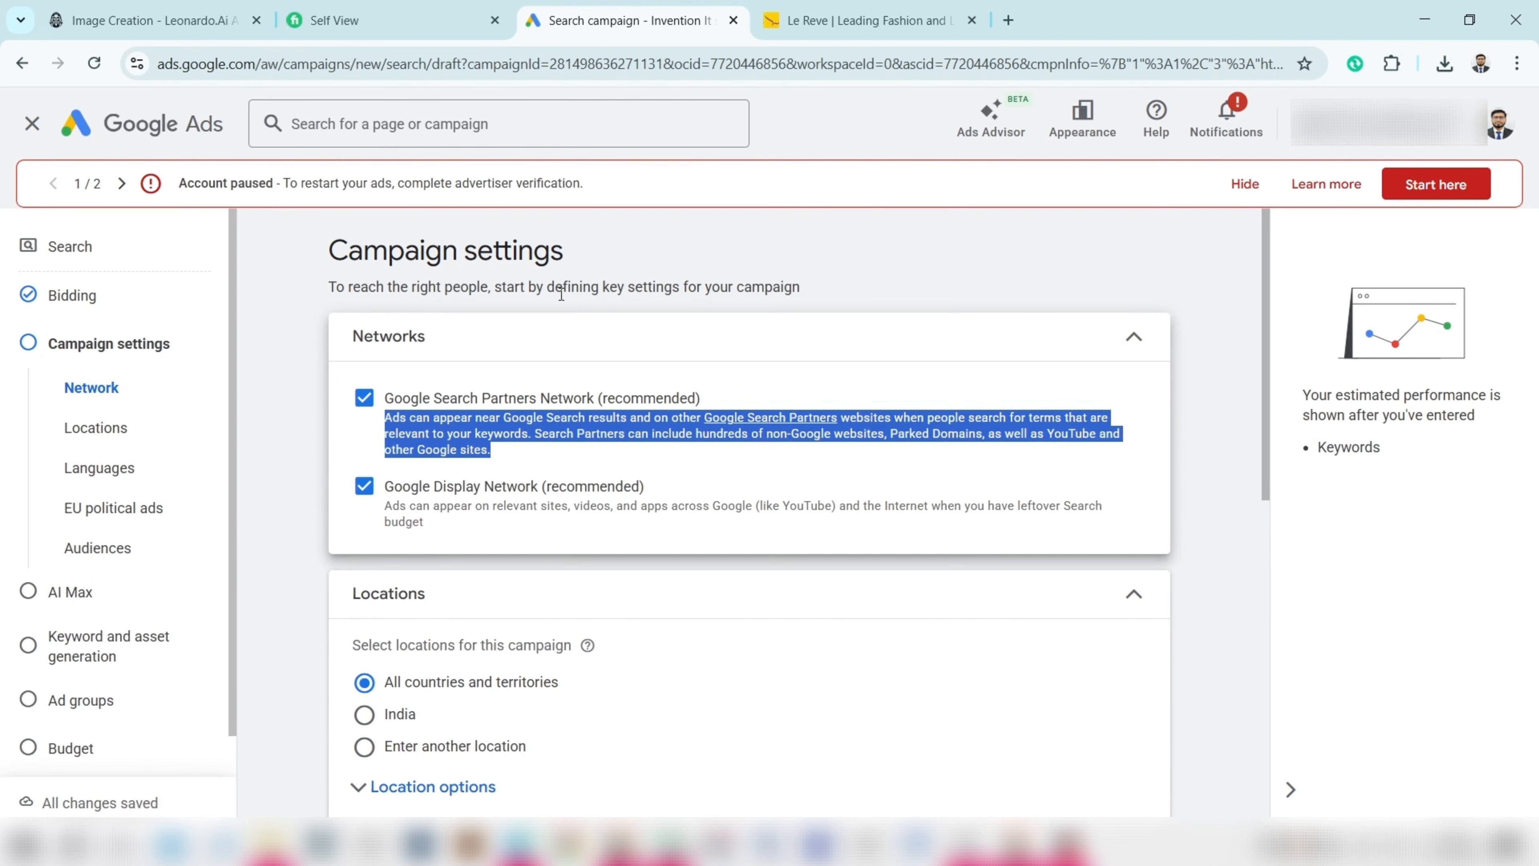
click(360, 399)
click(363, 485)
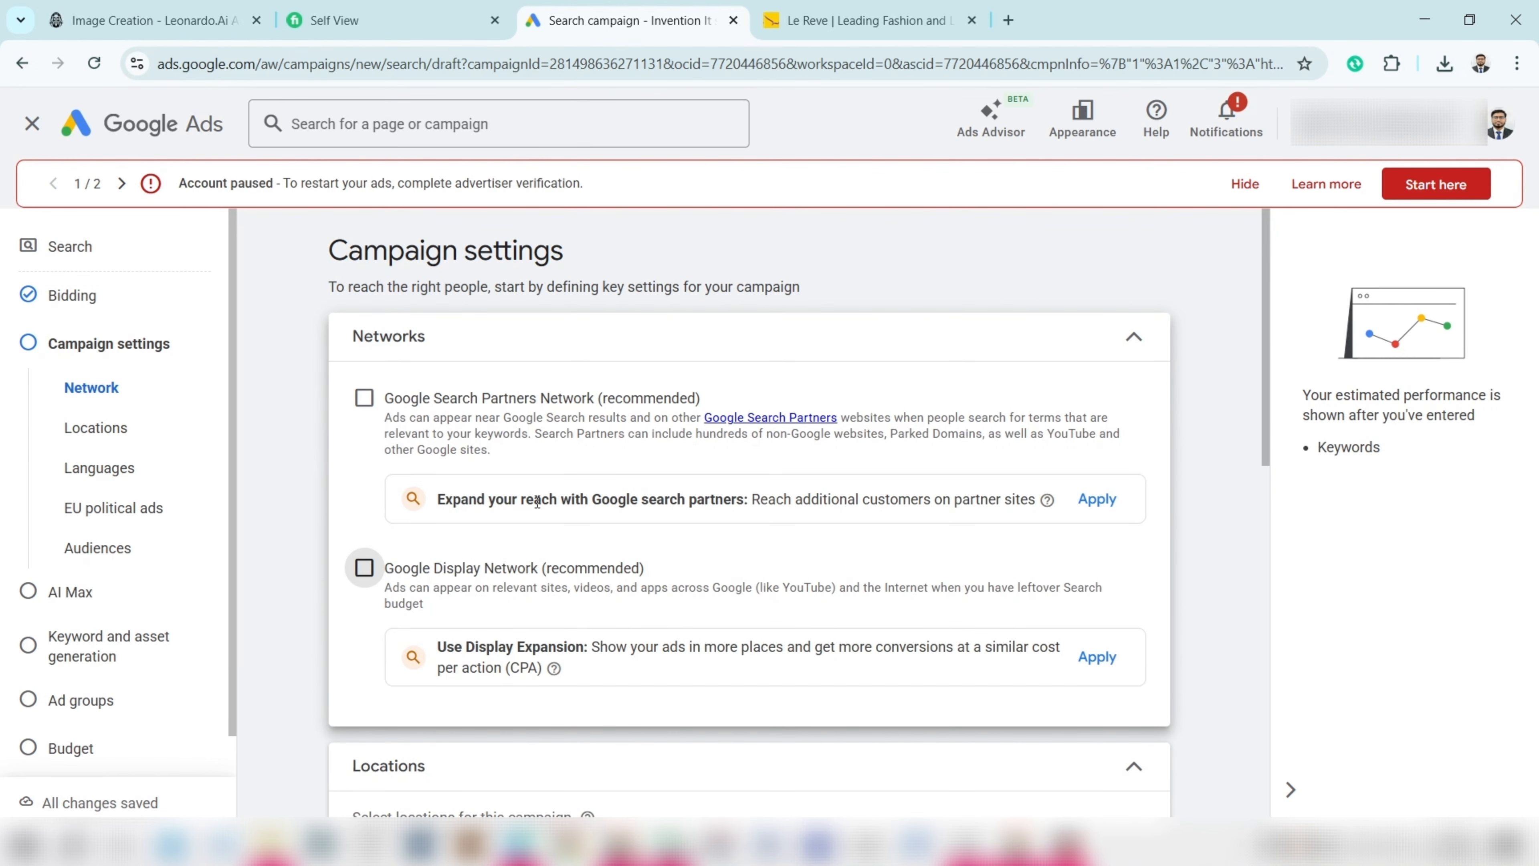
click(1008, 20)
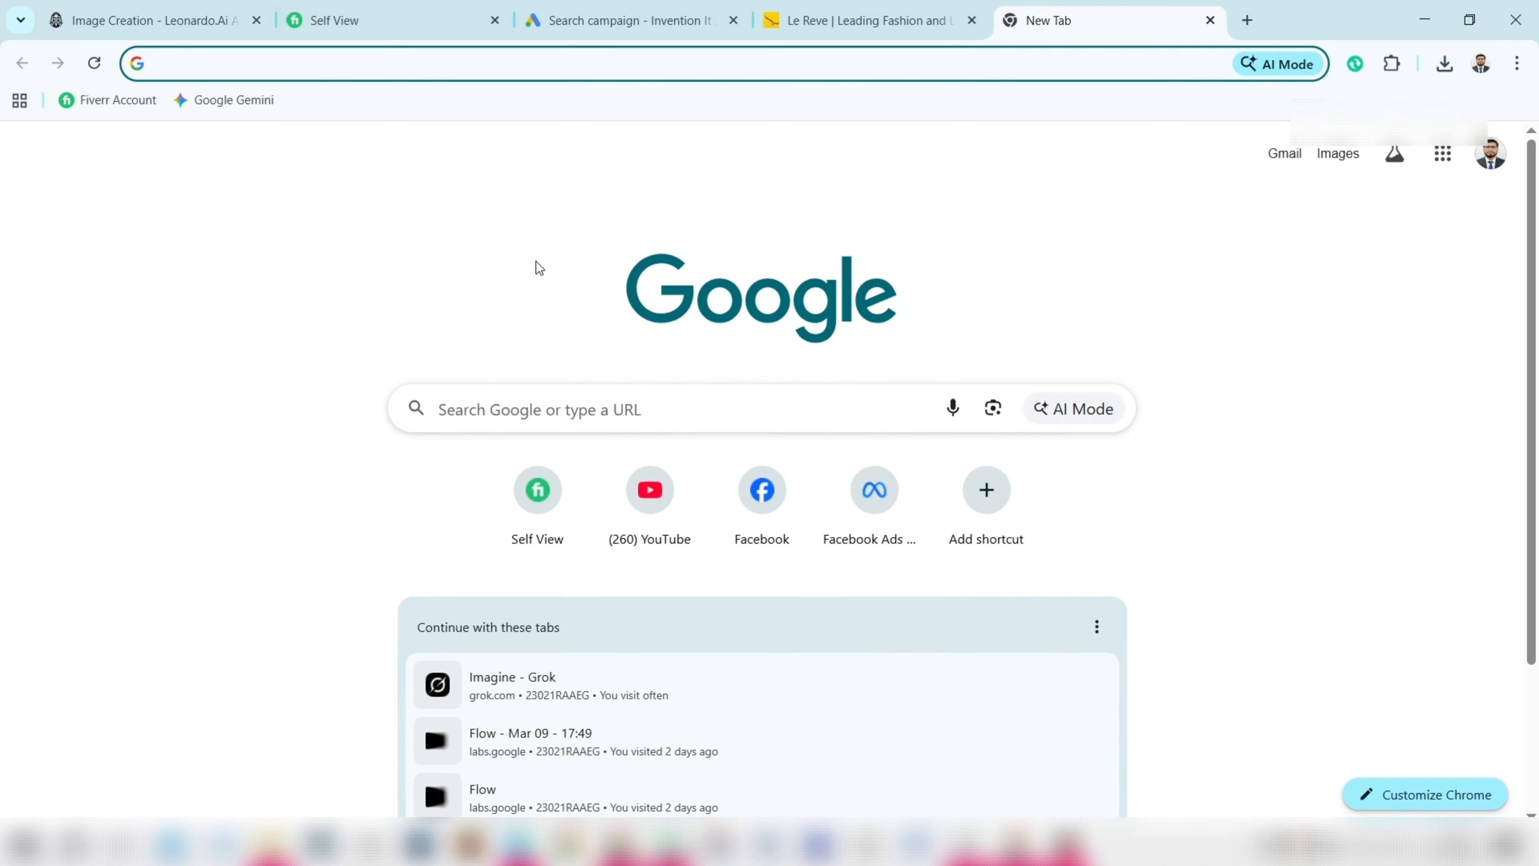
click(182, 63)
click(2, 270)
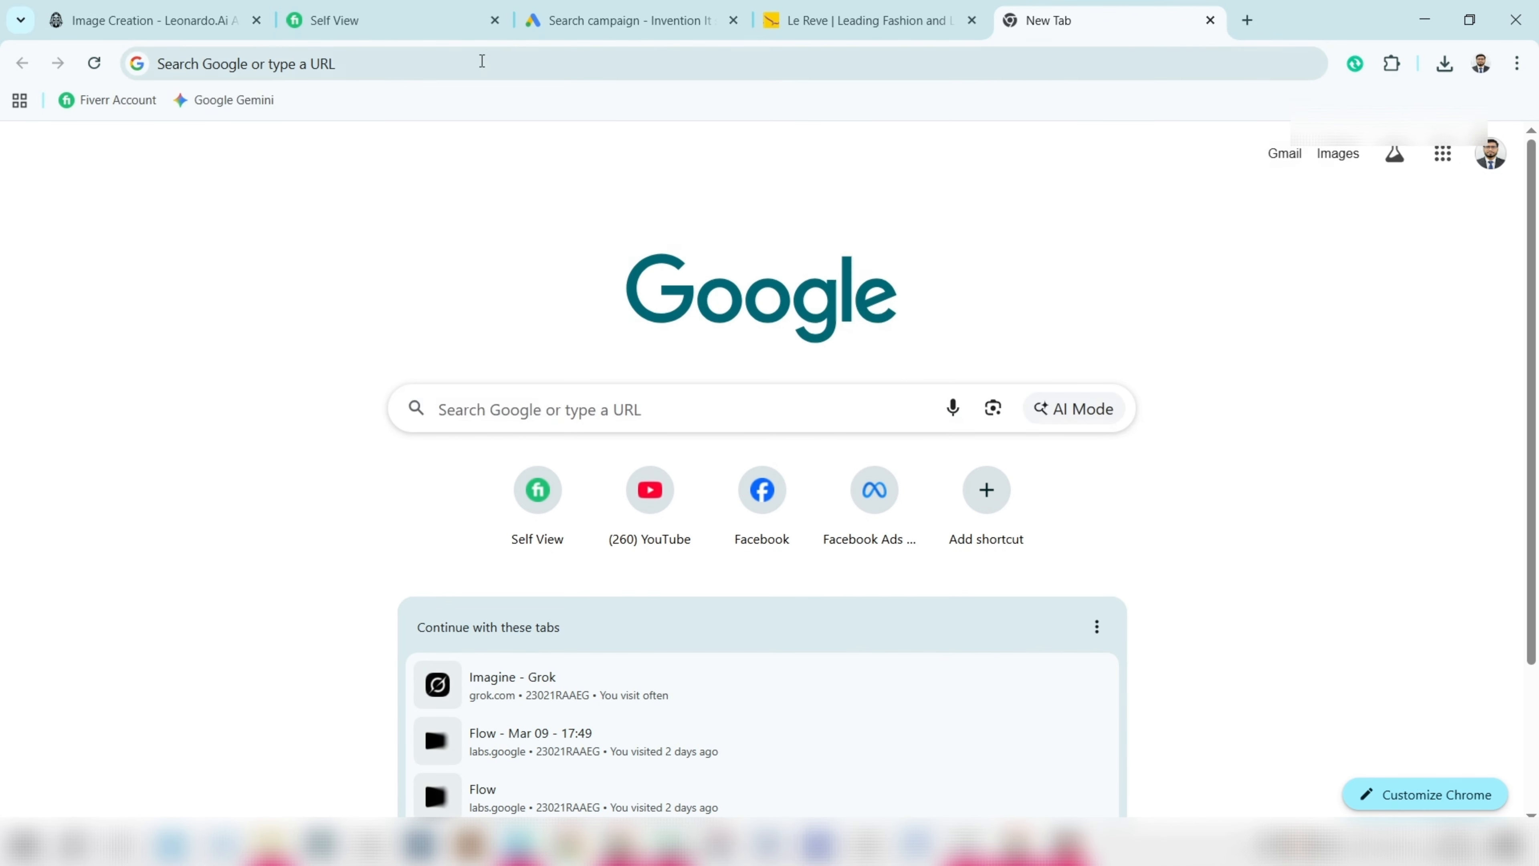
click(879, 21)
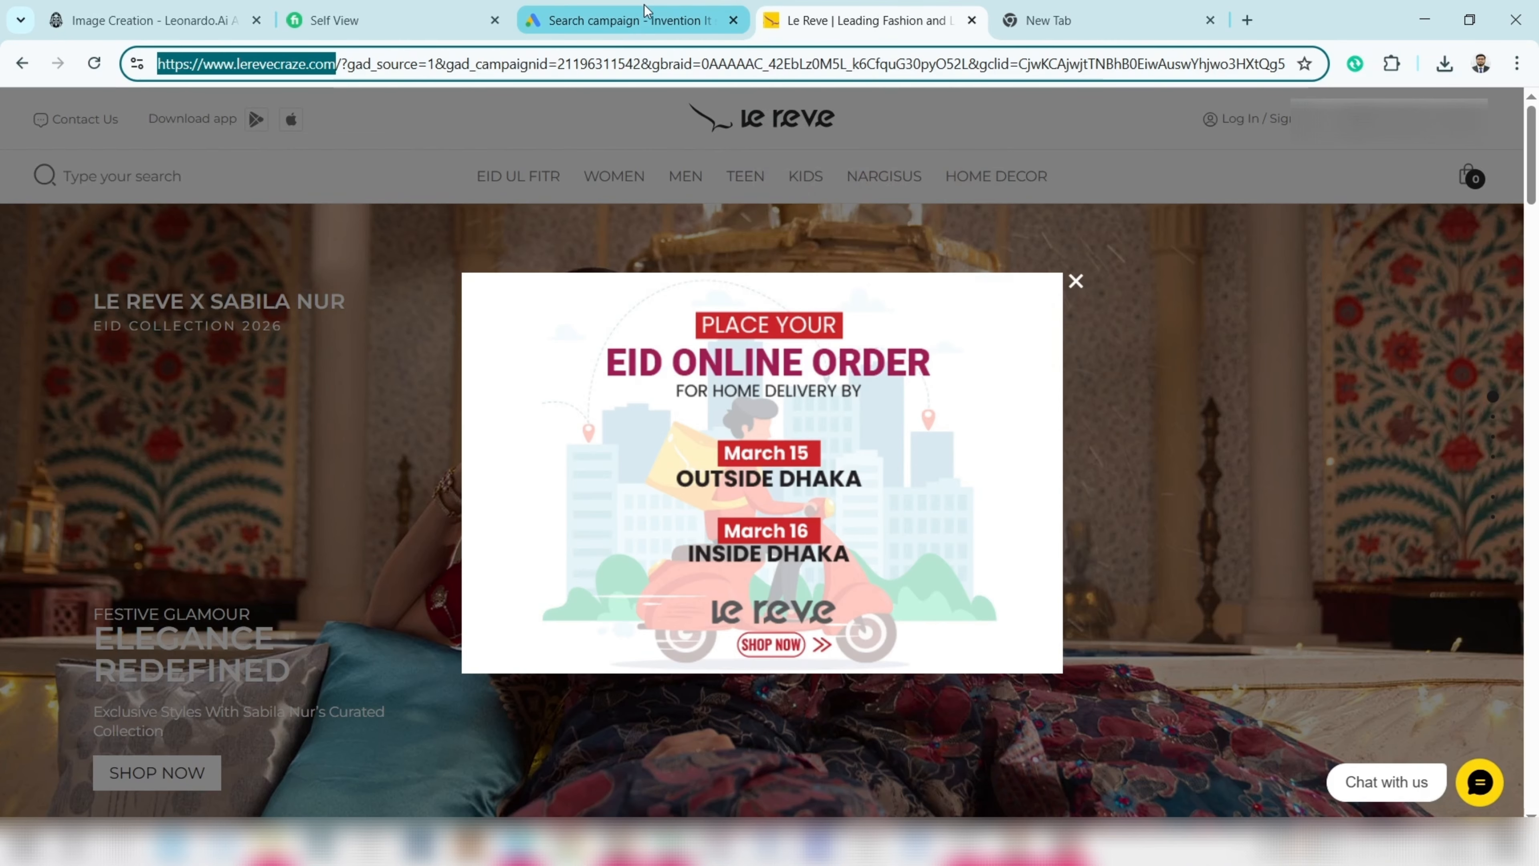
click(612, 20)
- Target the campaign to another location and include the United States as the country
scroll(403, 564, down, 5)
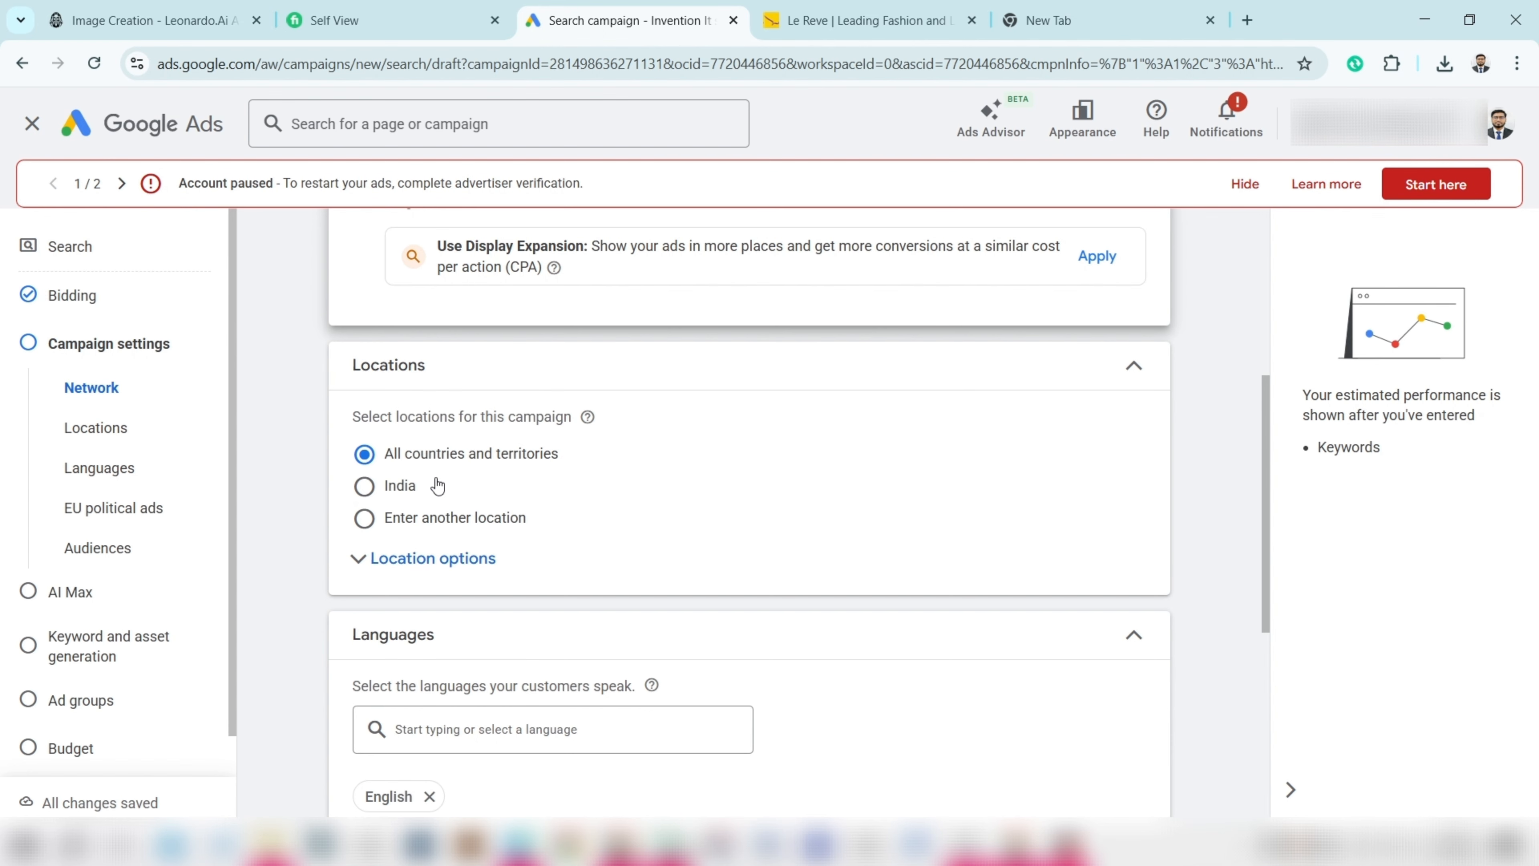
click(365, 518)
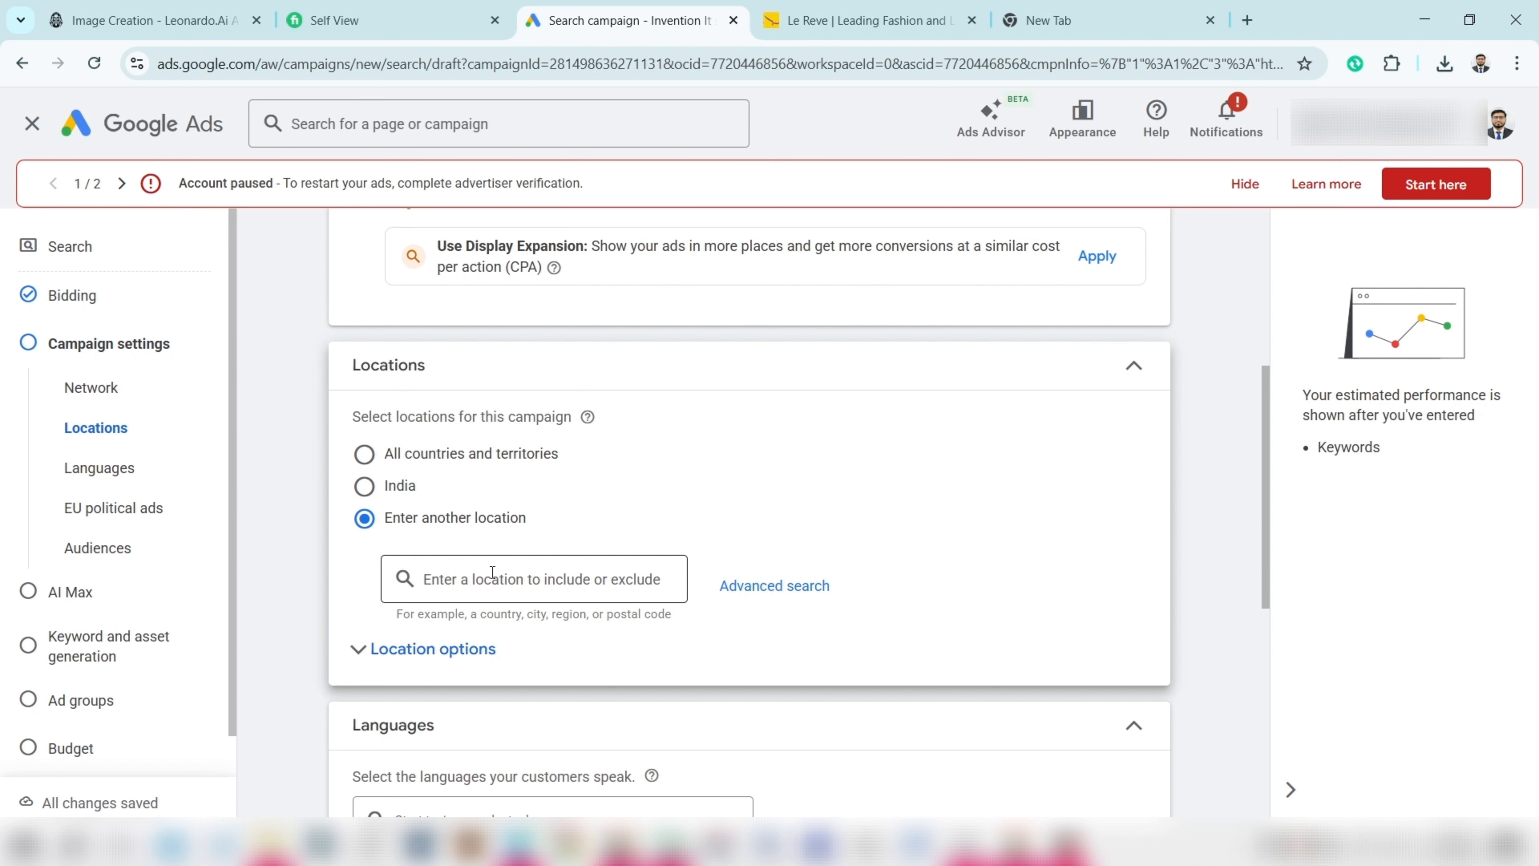
click(498, 586)
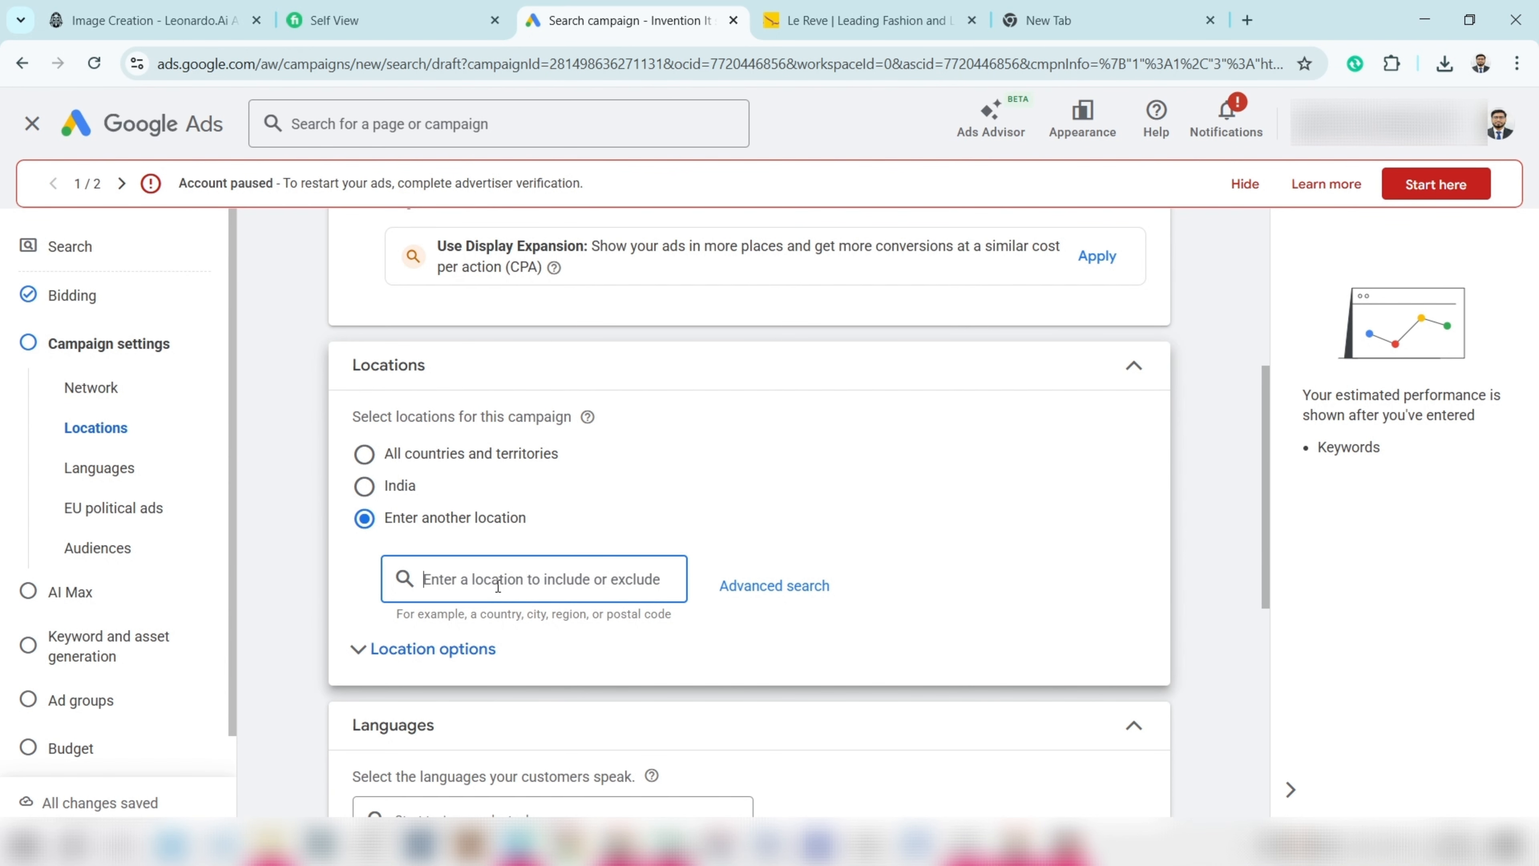
text(unite)
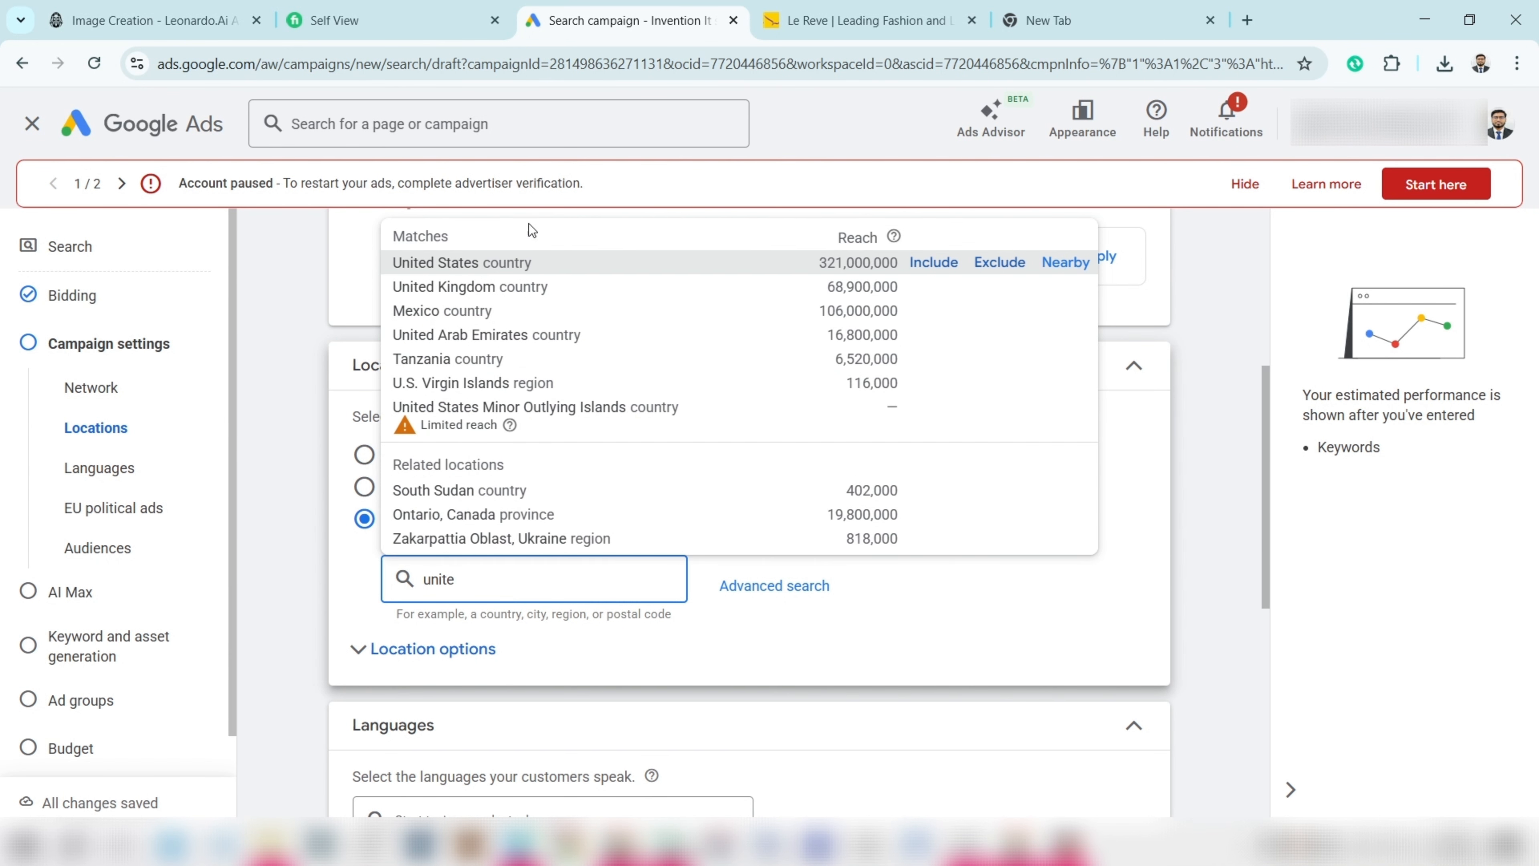
click(555, 262)
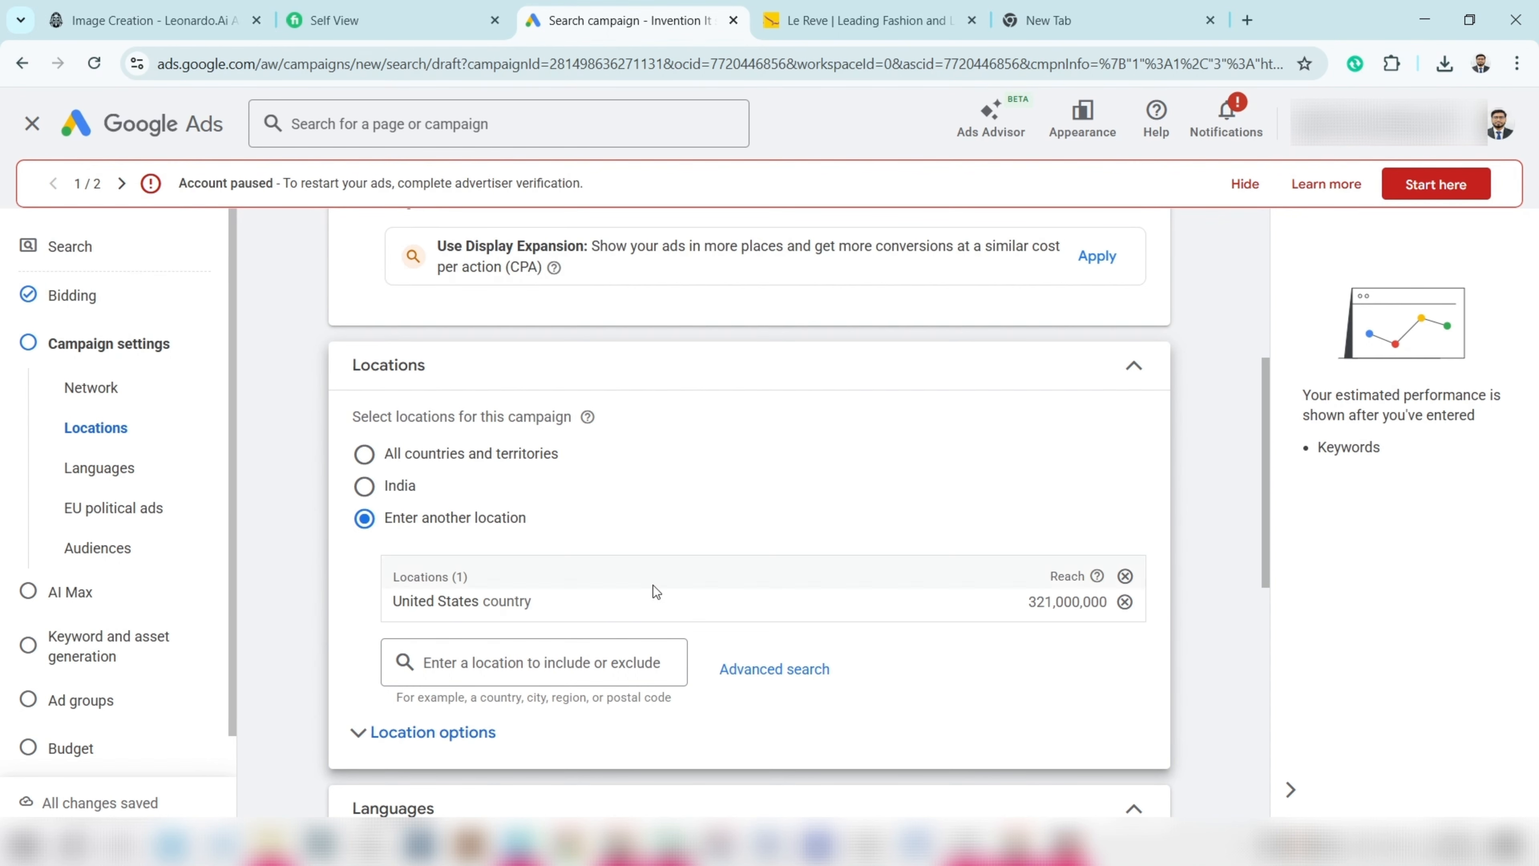
click(790, 676)
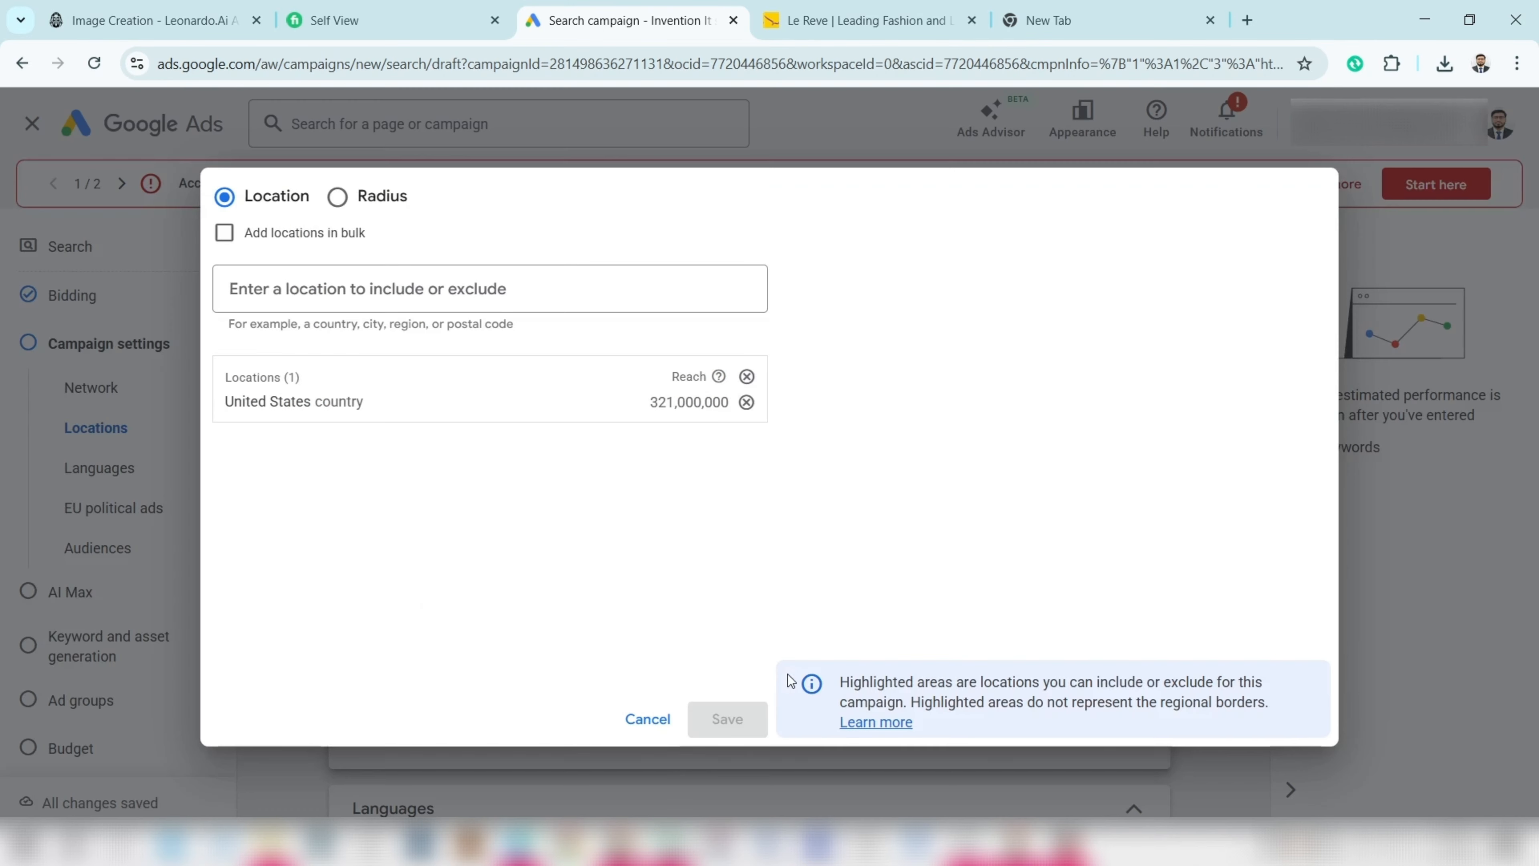
click(372, 307)
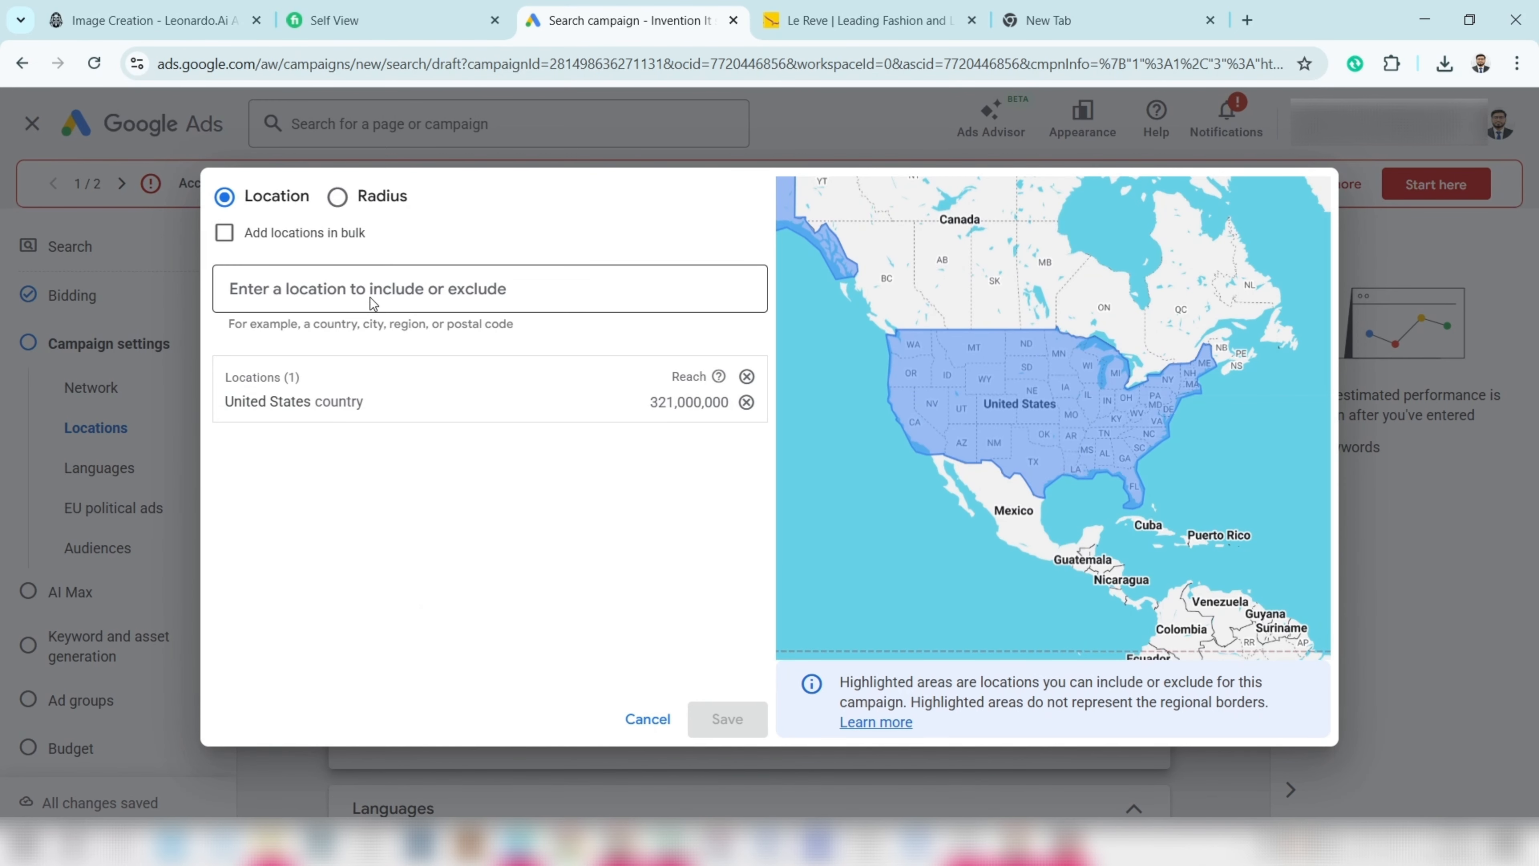
click(669, 718)
- Restrict the location options to Presence: People in or regularly in your included locations
click(424, 735)
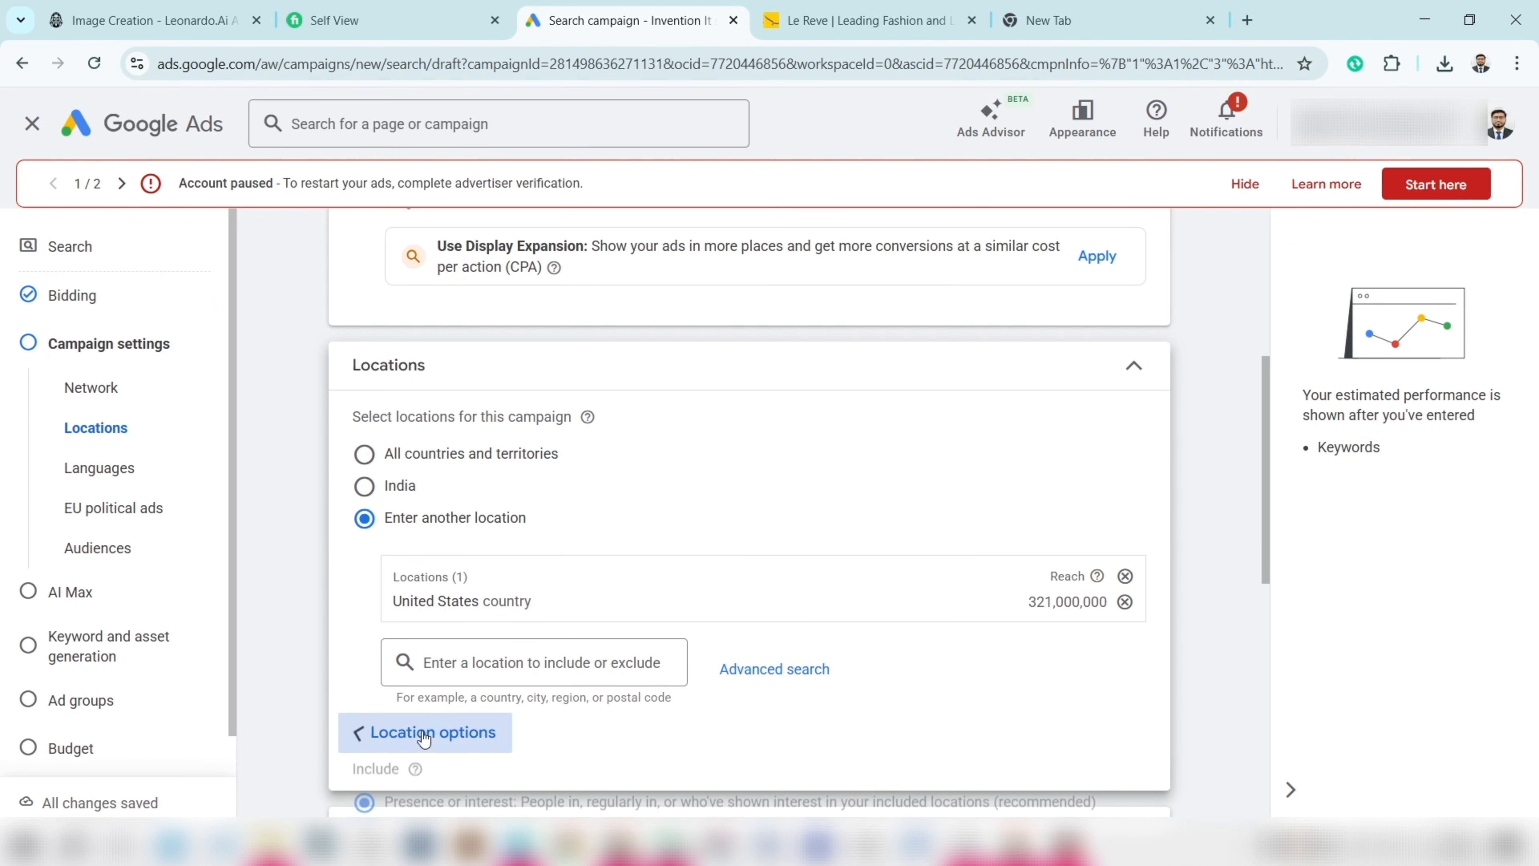
scroll(424, 733, down, 5)
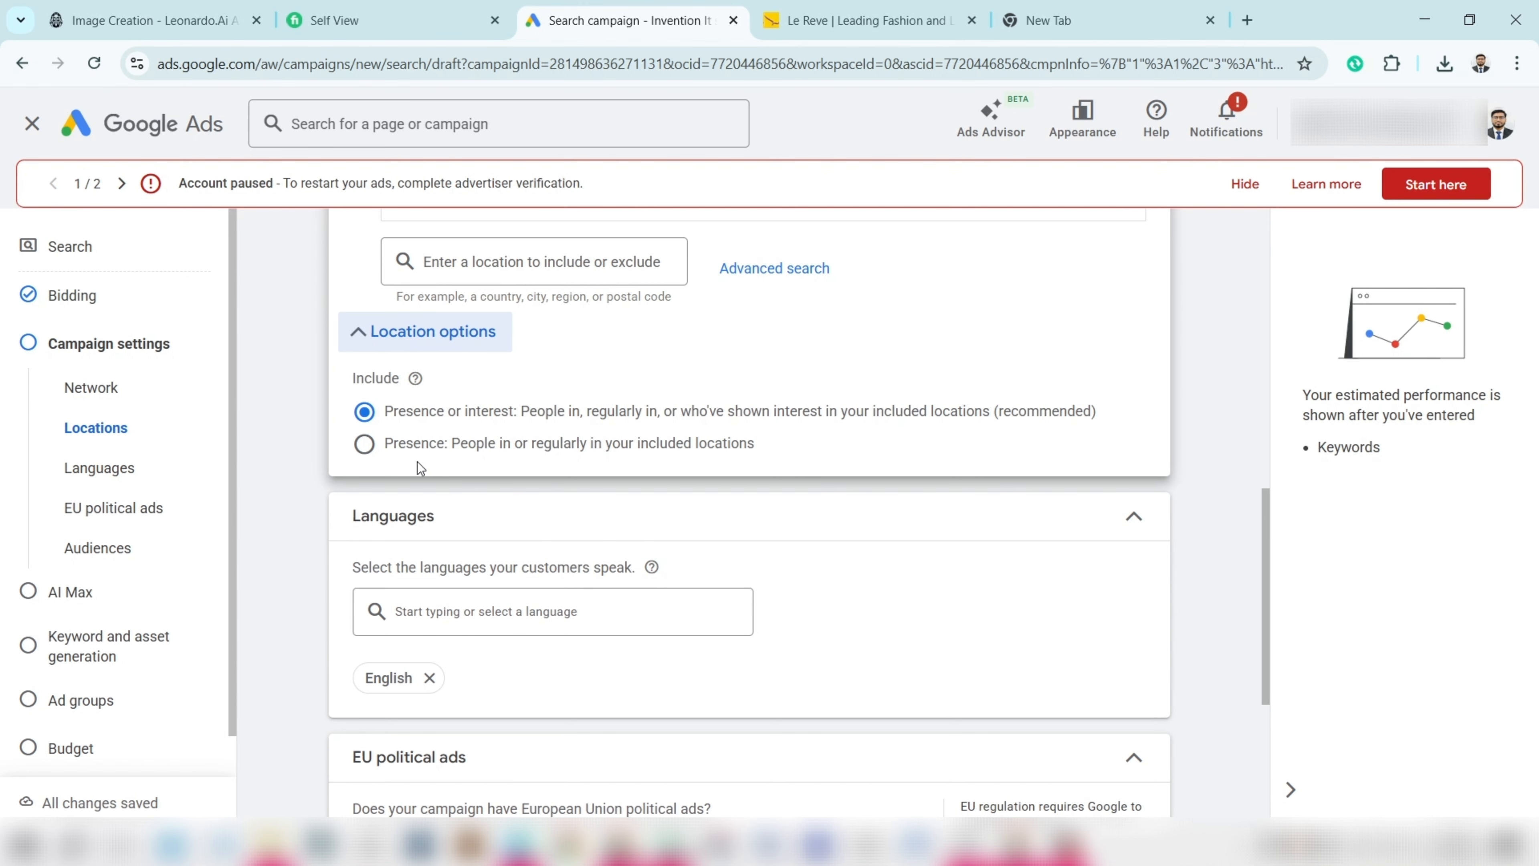
click(366, 450)
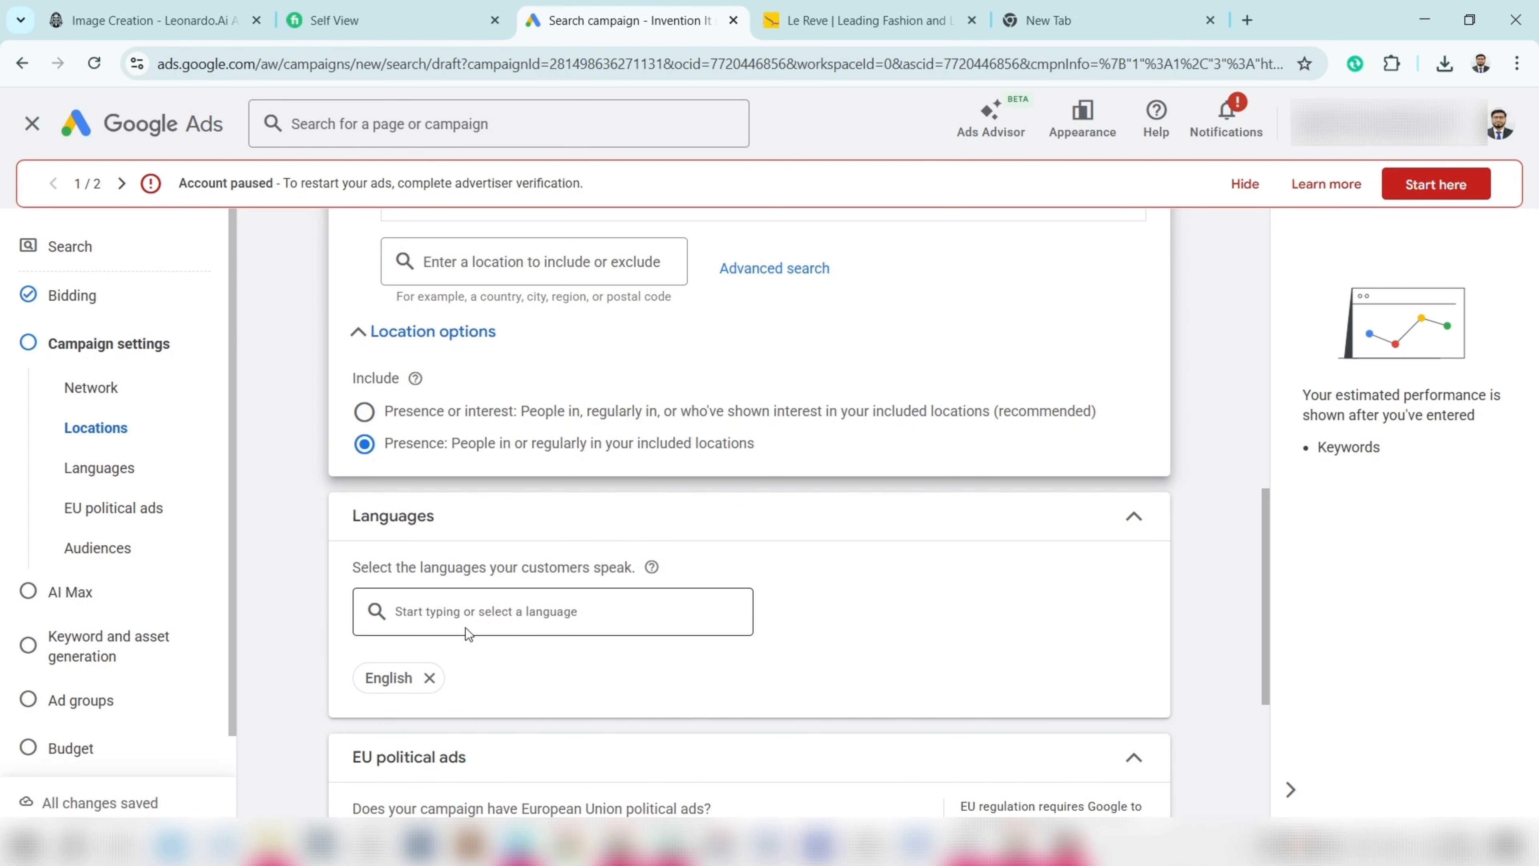
click(464, 613)
click(537, 650)
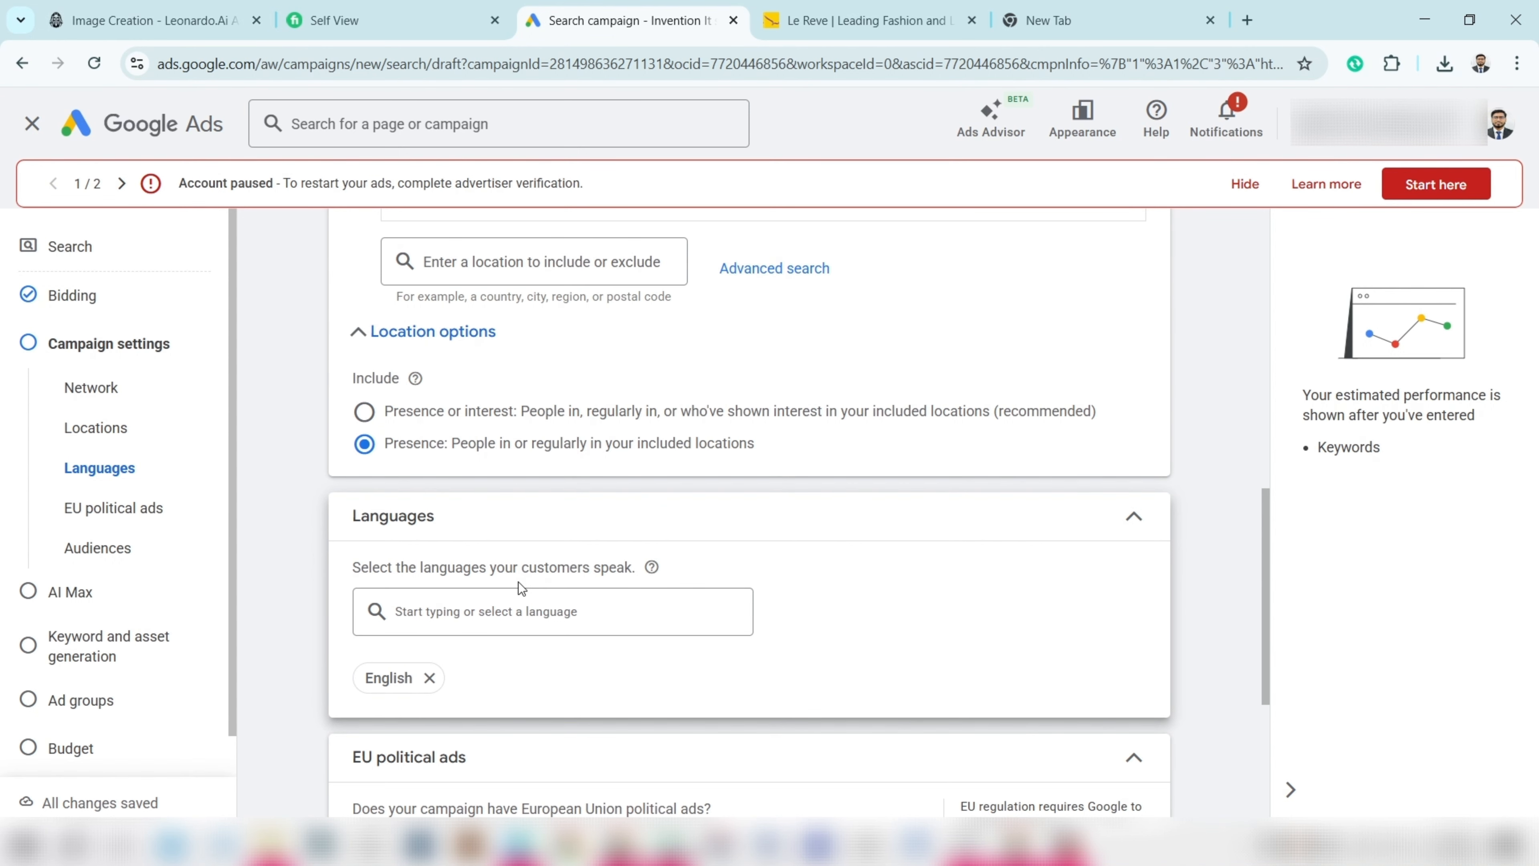
- Declare that the campaign doesn't have EU political ads and expand the audience segments section
scroll(517, 584, down, 5)
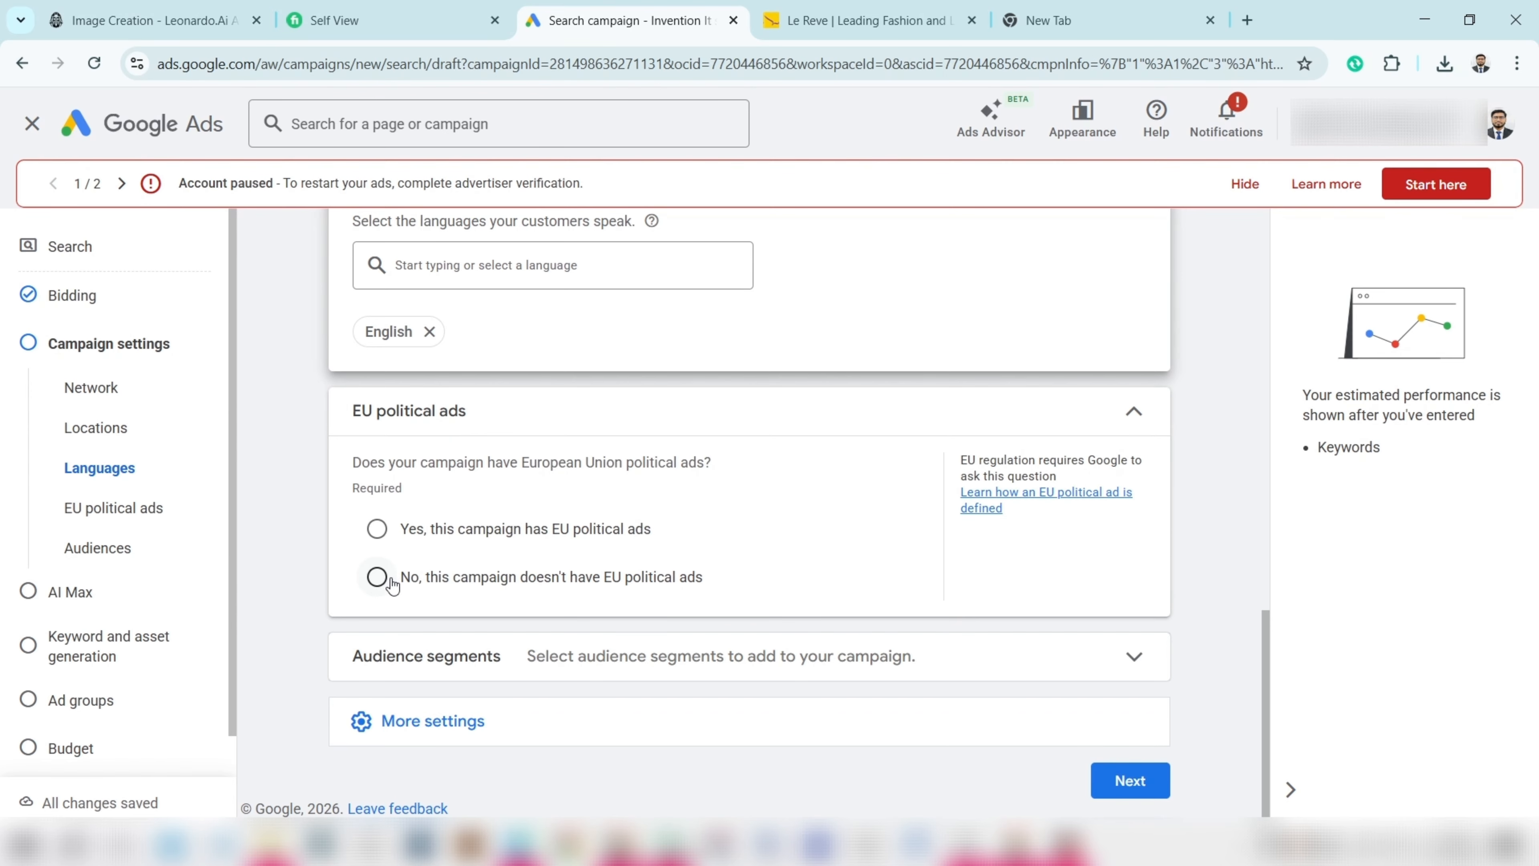
click(376, 576)
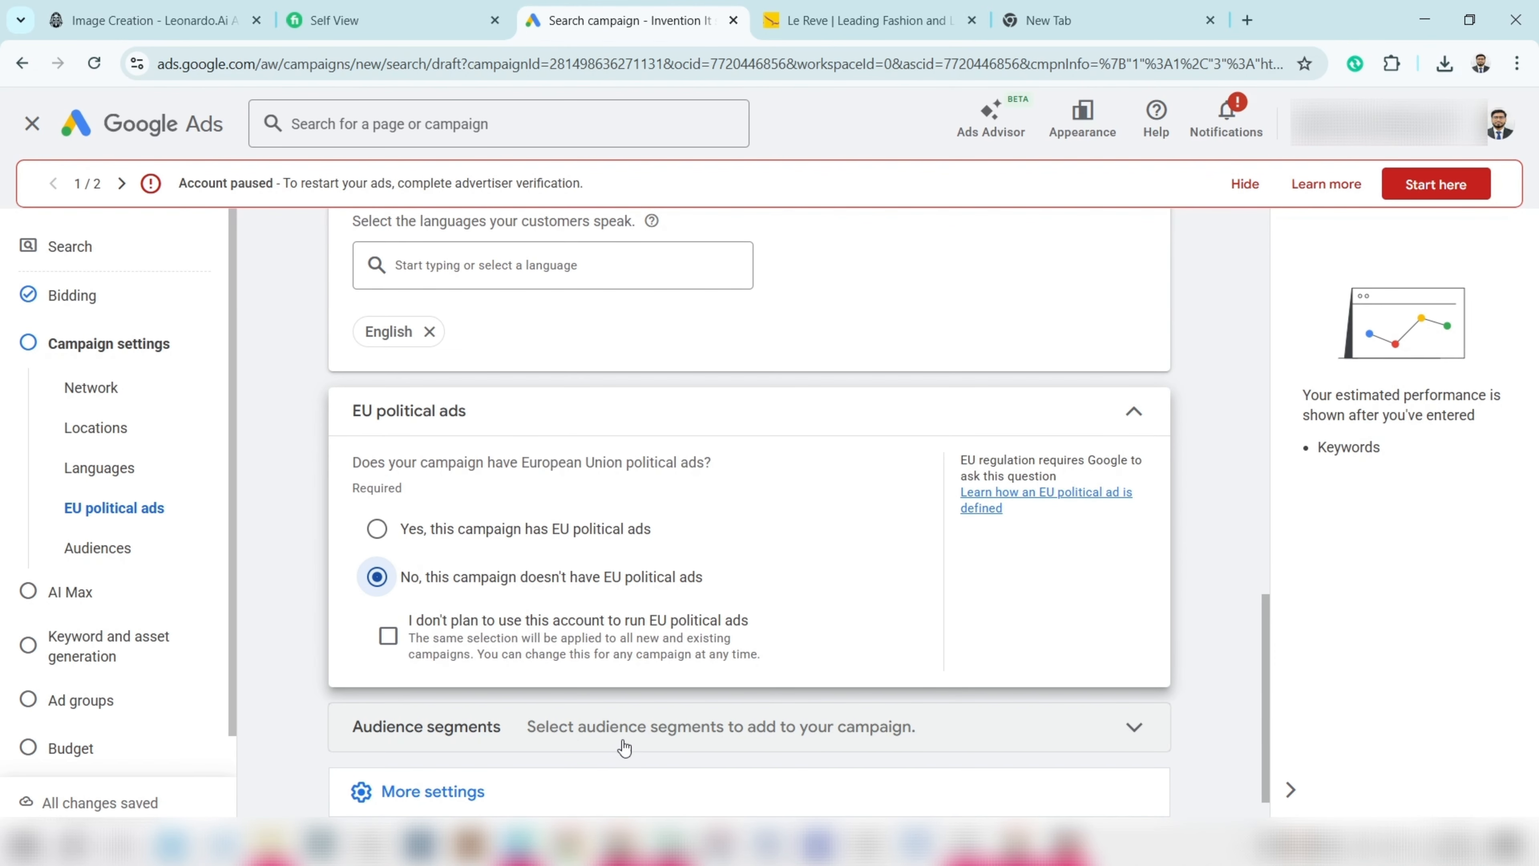
click(587, 746)
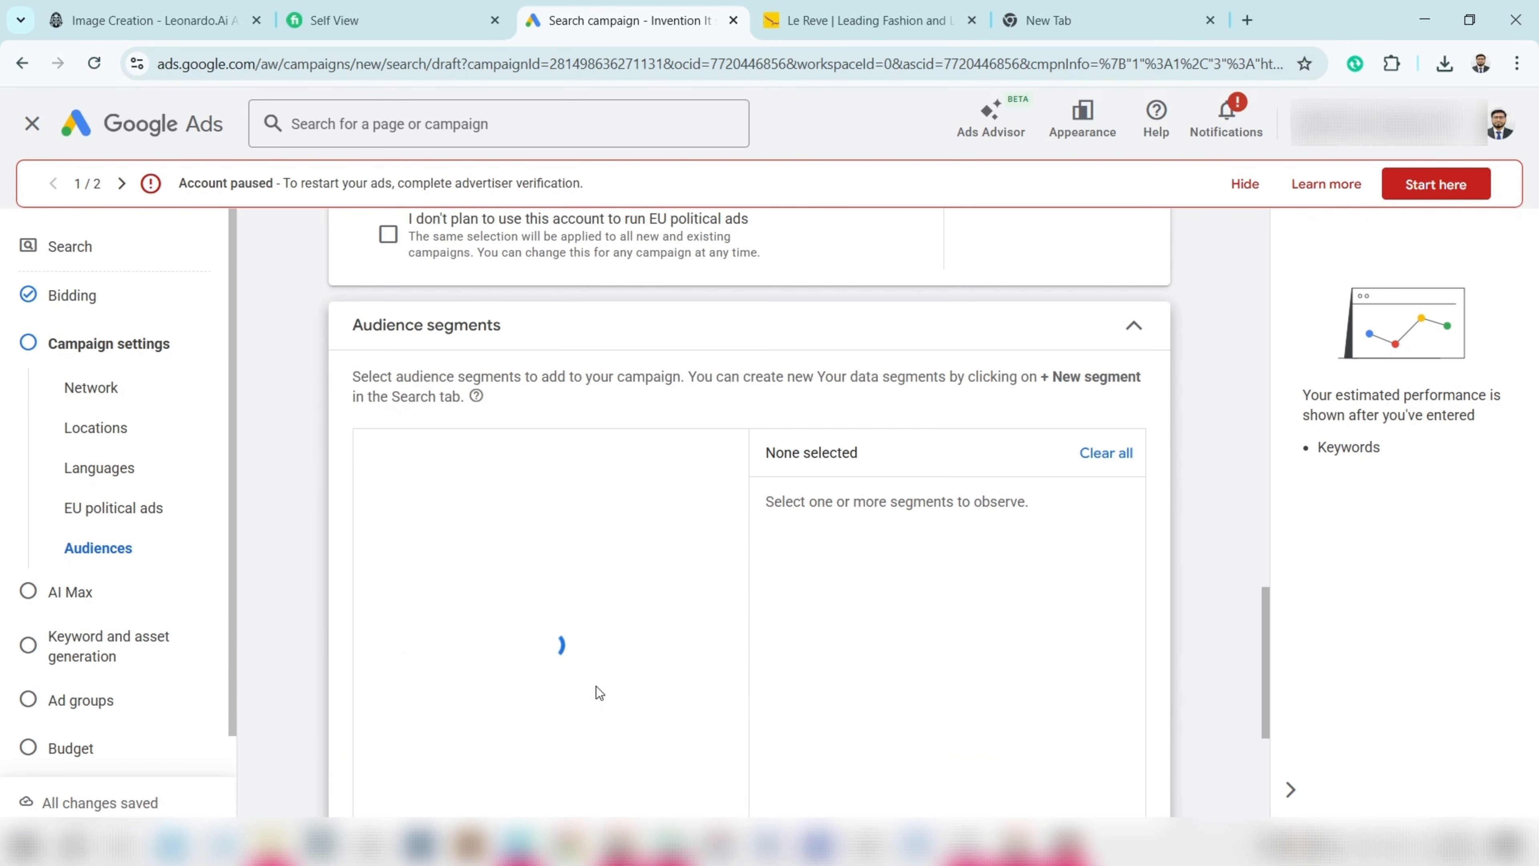
scroll(574, 536, down, 5)
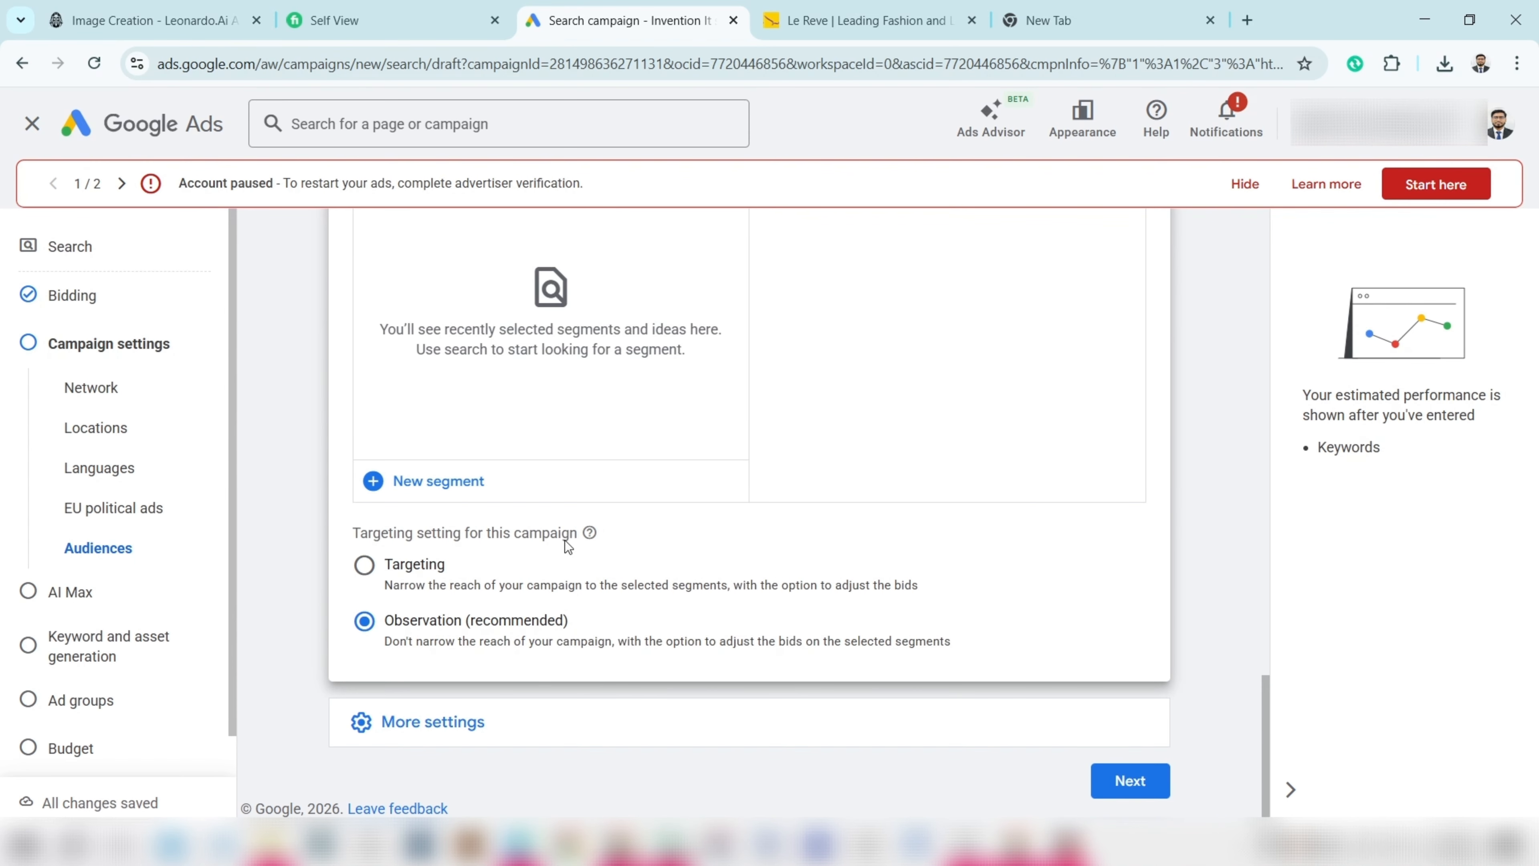
- Show the additional campaign settings and set the campaign's start date to March 15, 2026
click(395, 723)
scroll(513, 573, down, 4)
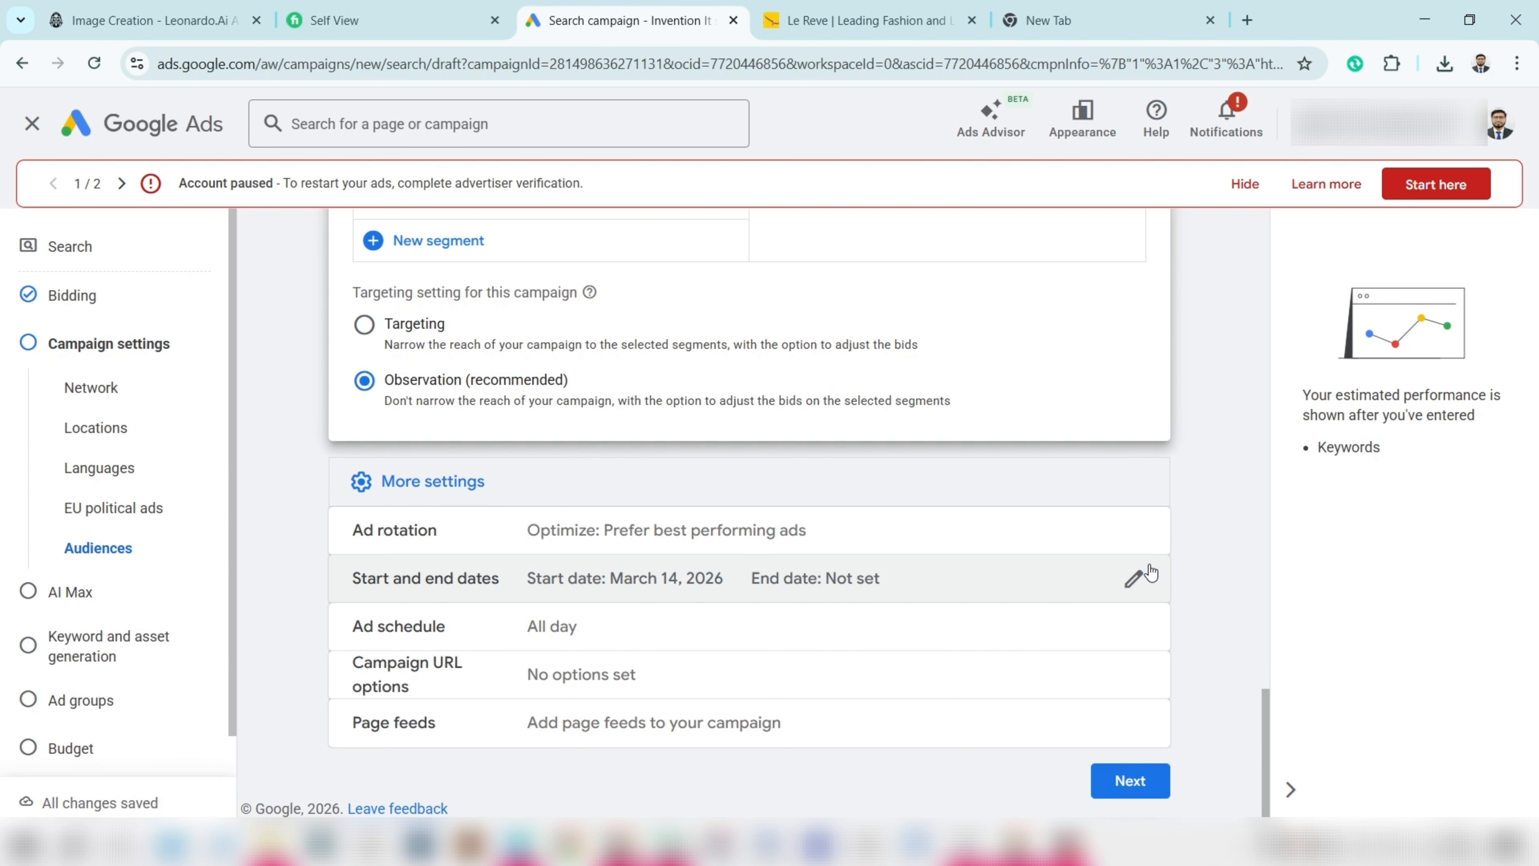
click(1133, 579)
scroll(571, 510, down, 4)
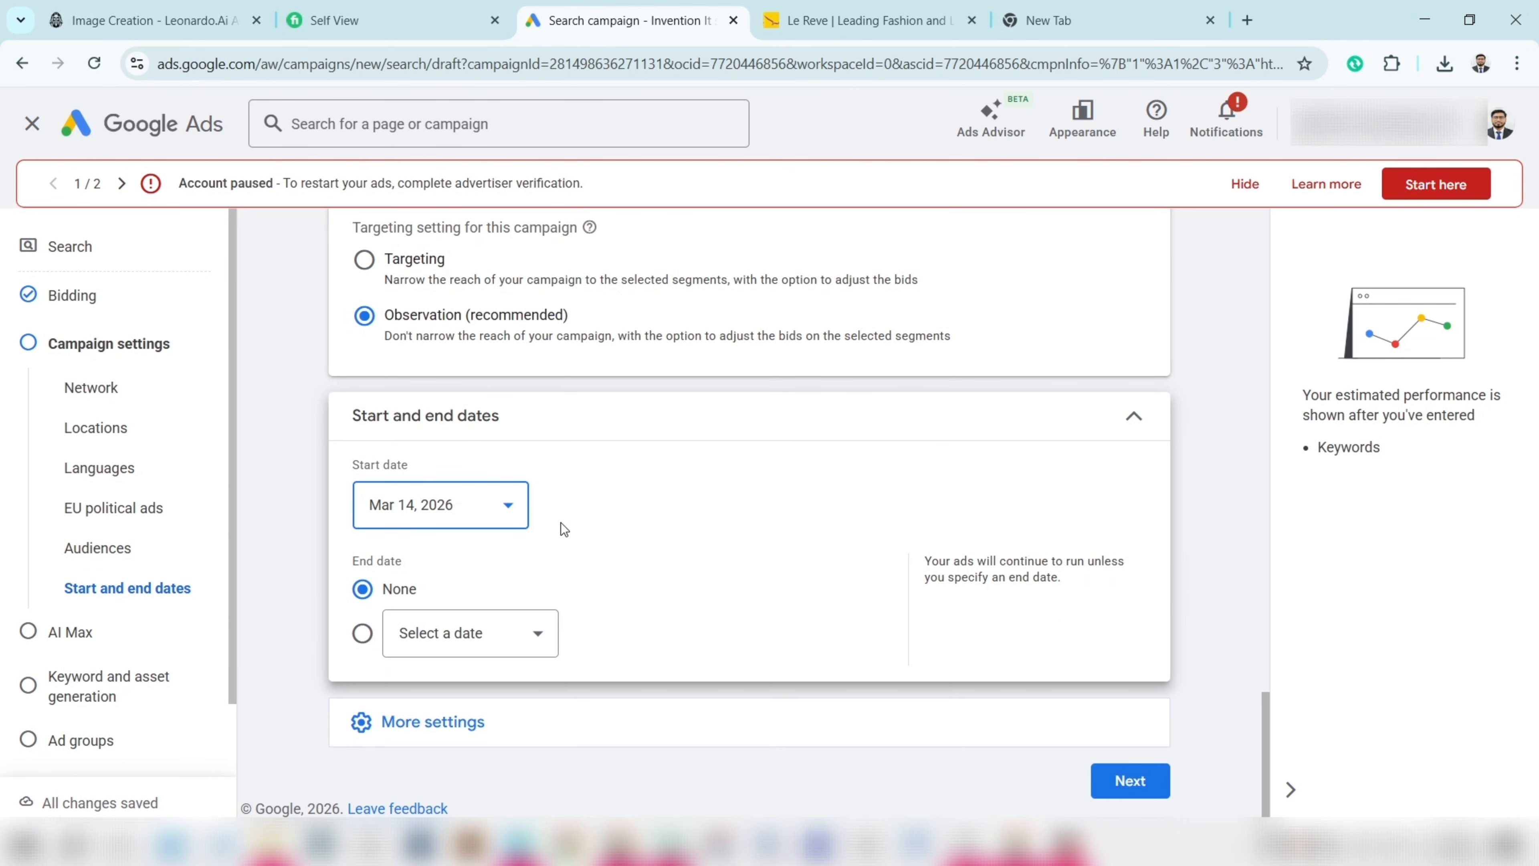
click(444, 516)
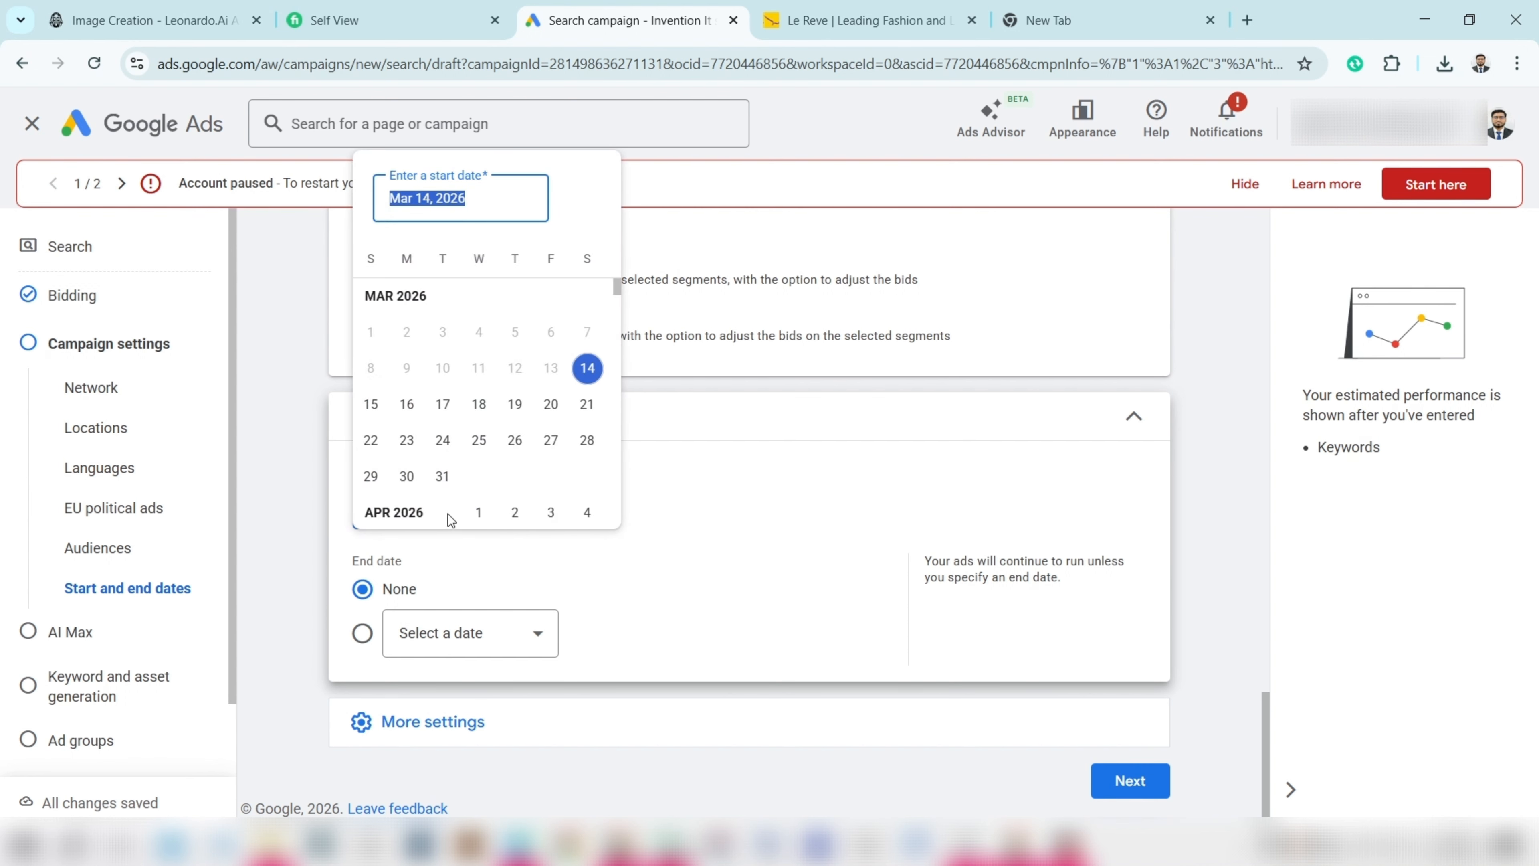
click(376, 417)
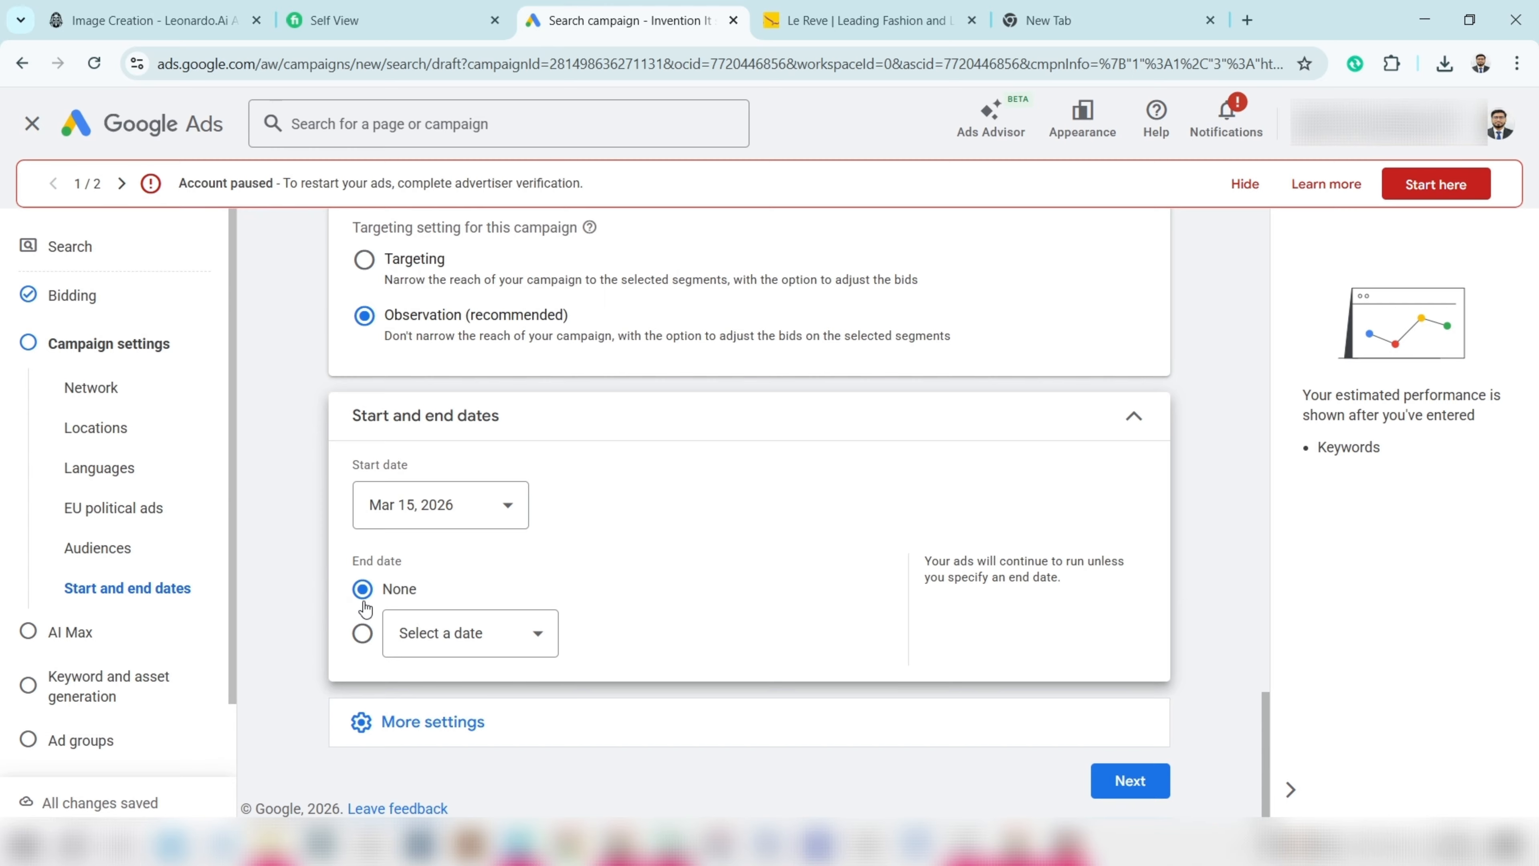
- Try March 23, 2026 as the campaign's end date and return the end date to None
click(371, 642)
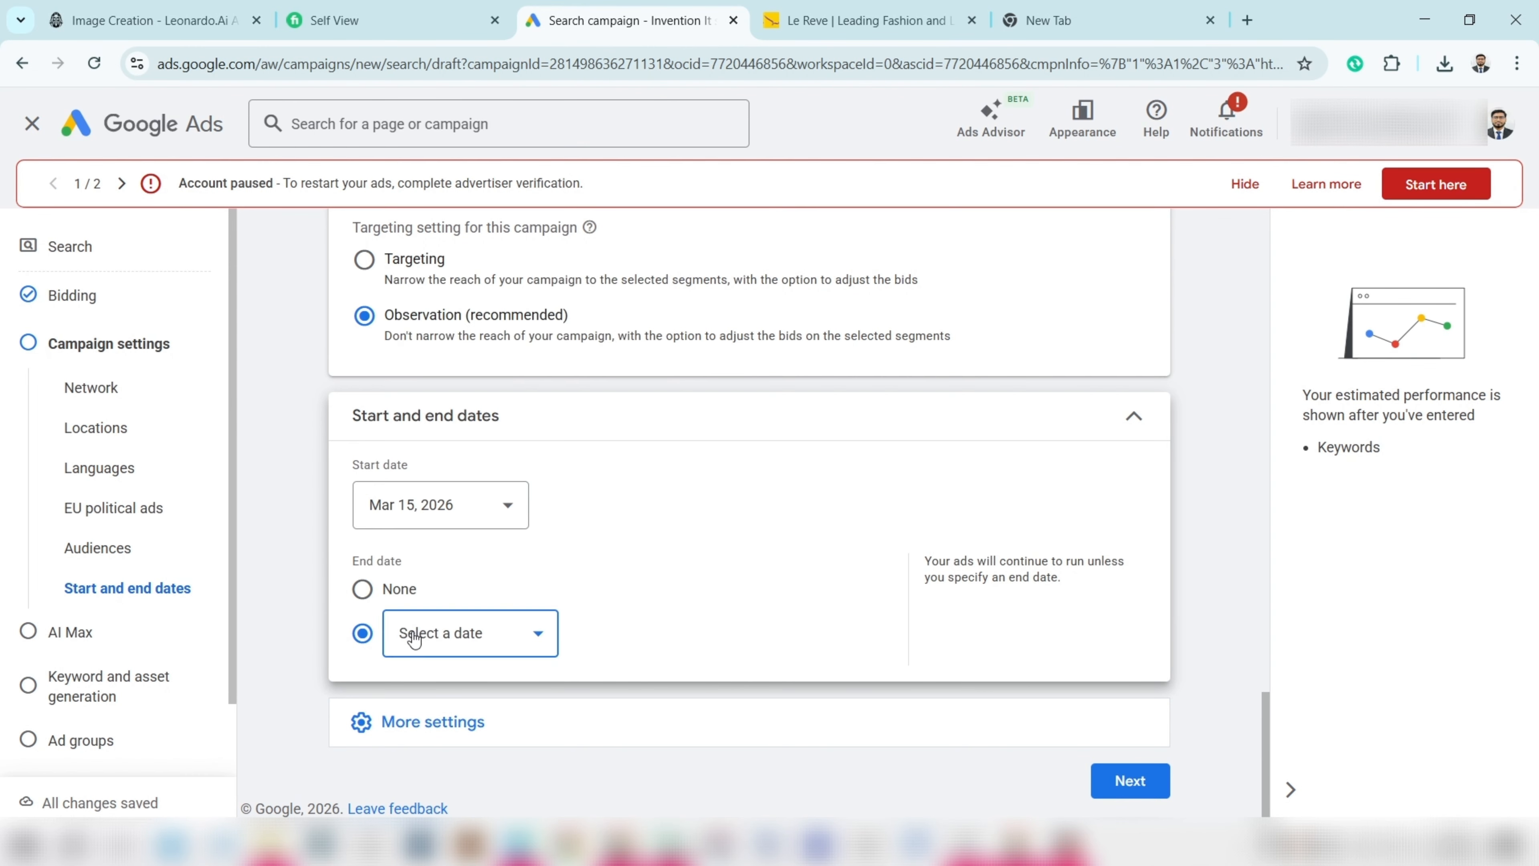
click(405, 633)
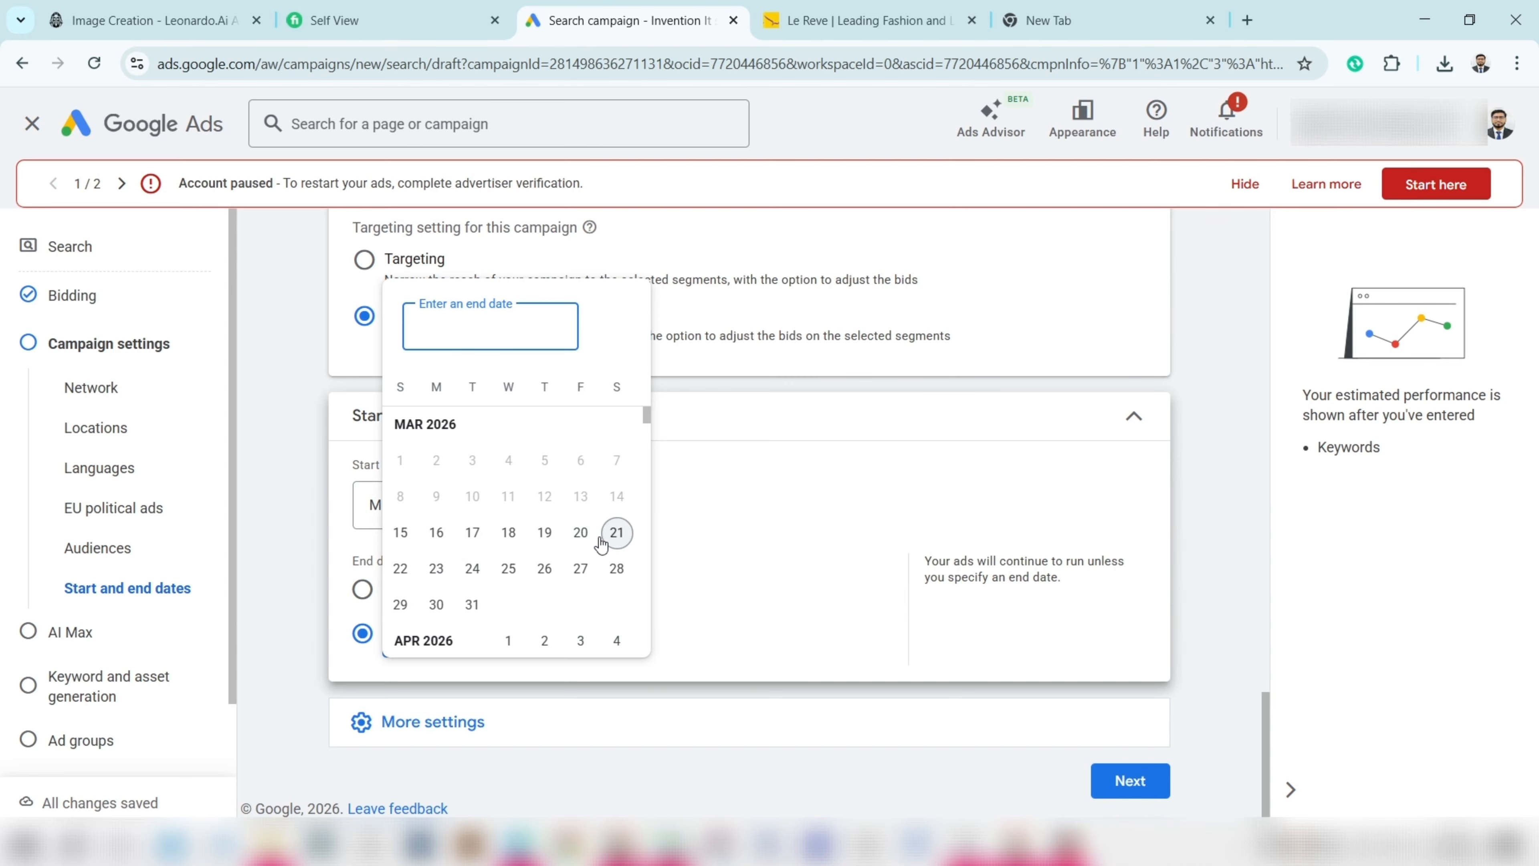
click(439, 575)
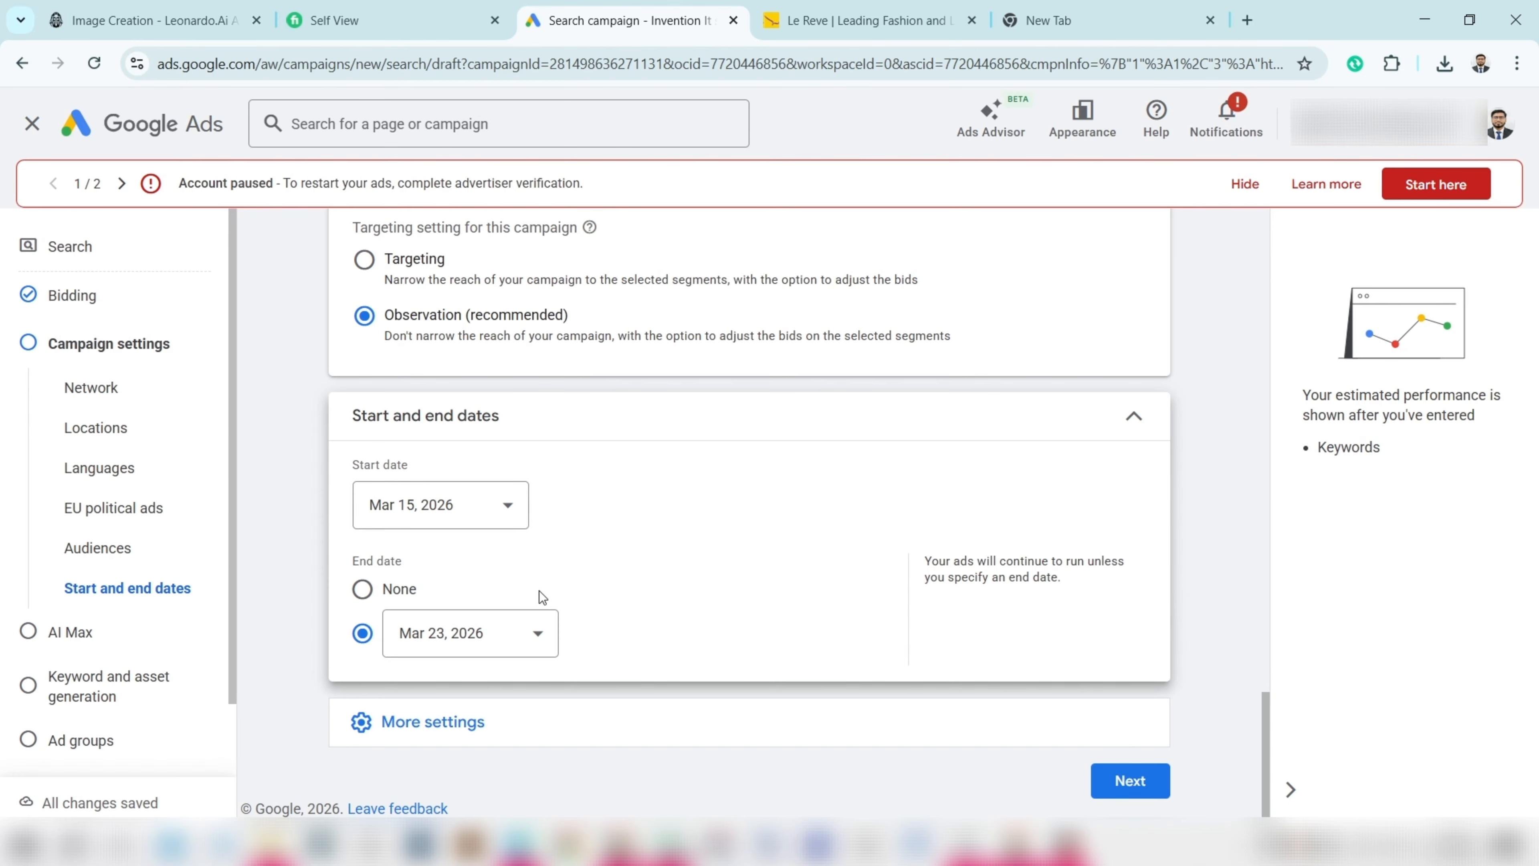
click(364, 589)
- Open the campaign's ad schedule and set its start time to 09:00 for all days
click(458, 723)
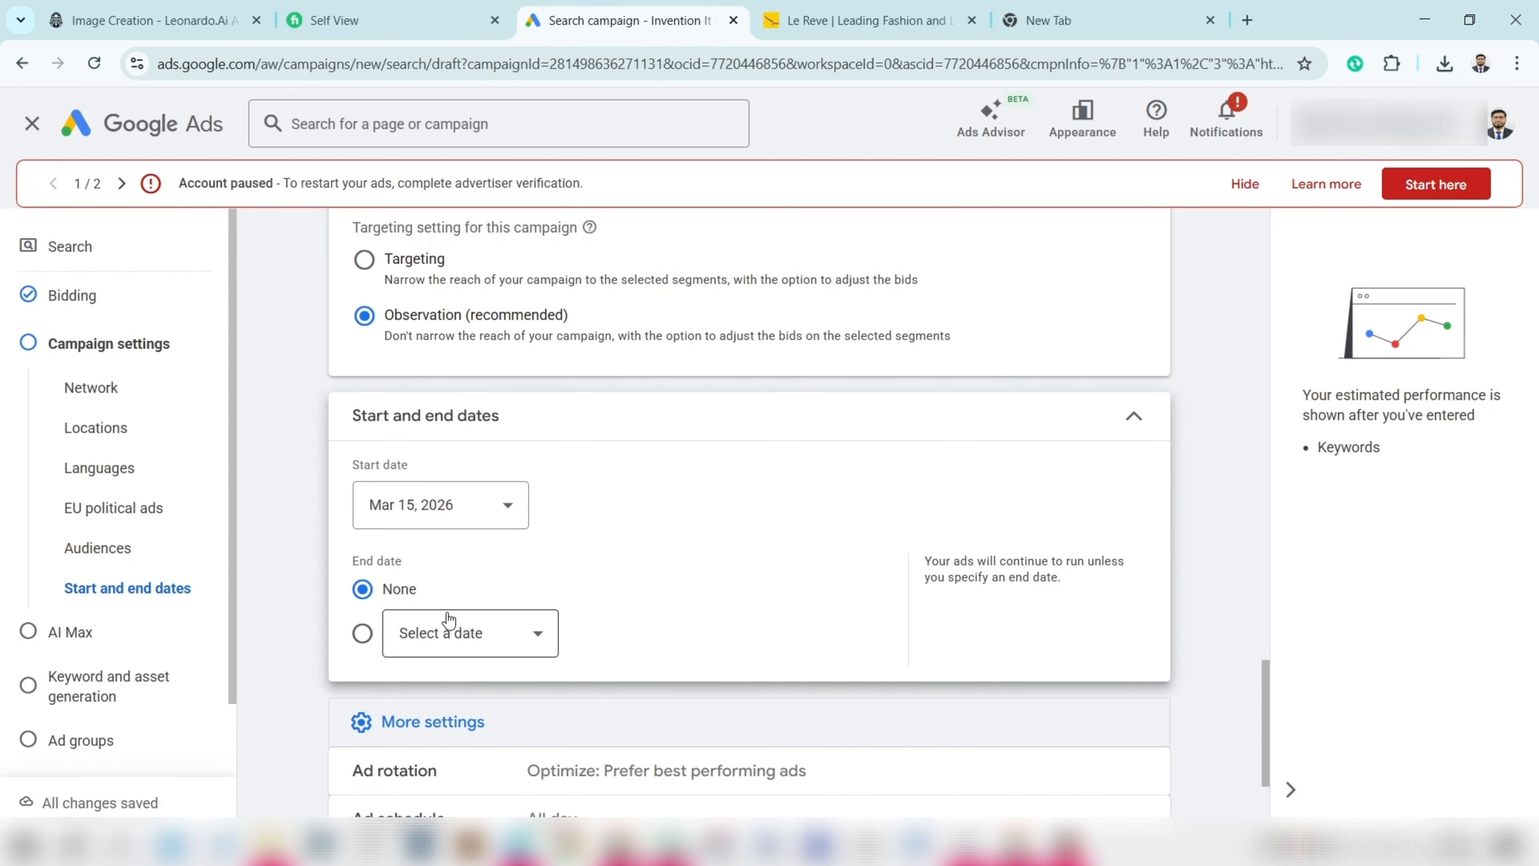
scroll(448, 620, down, 3)
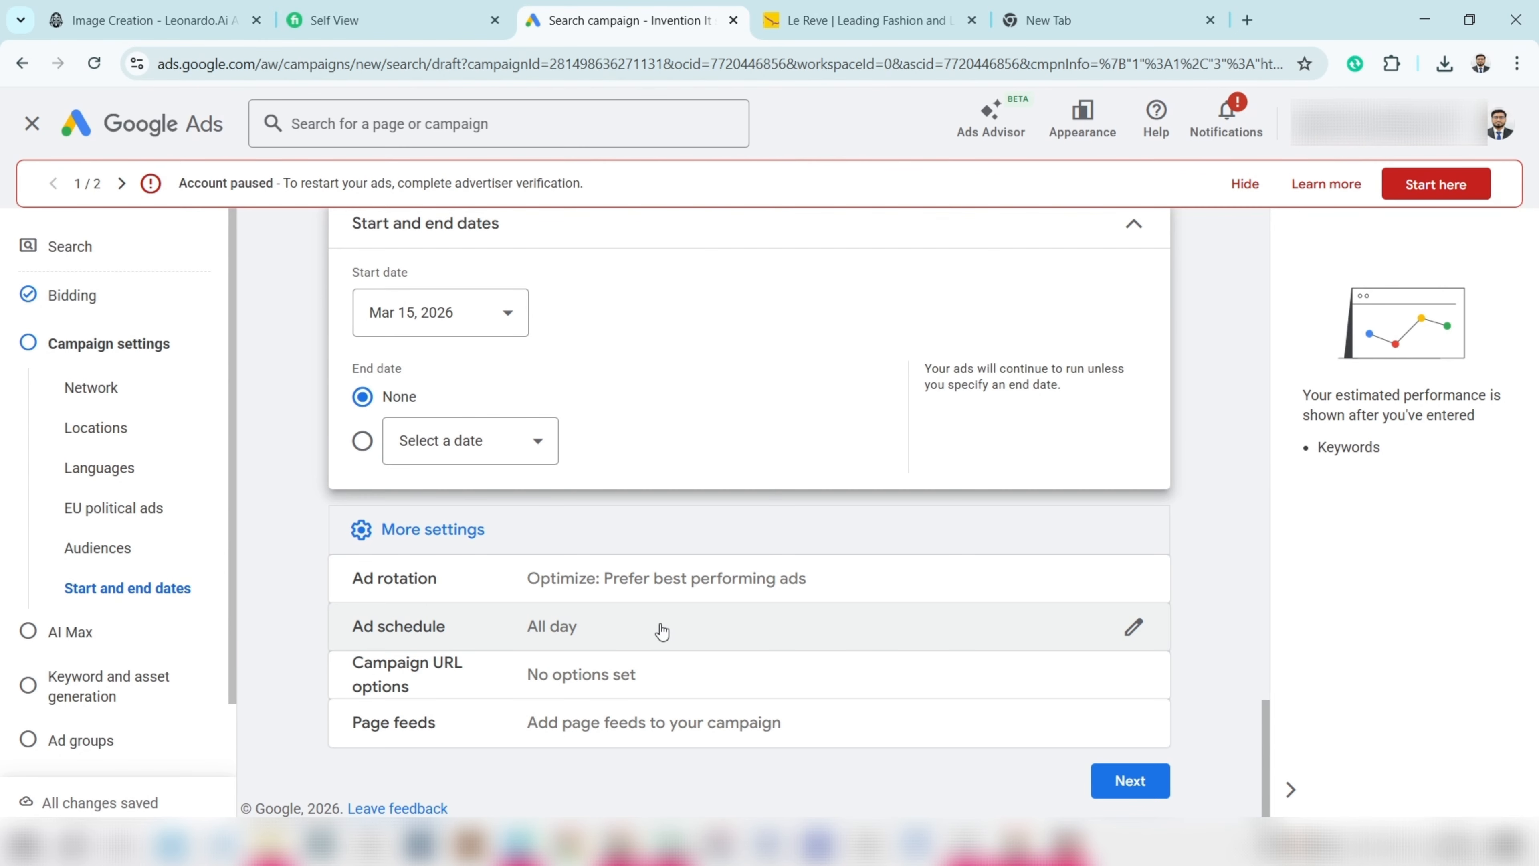
click(1134, 631)
scroll(644, 476, down, 3)
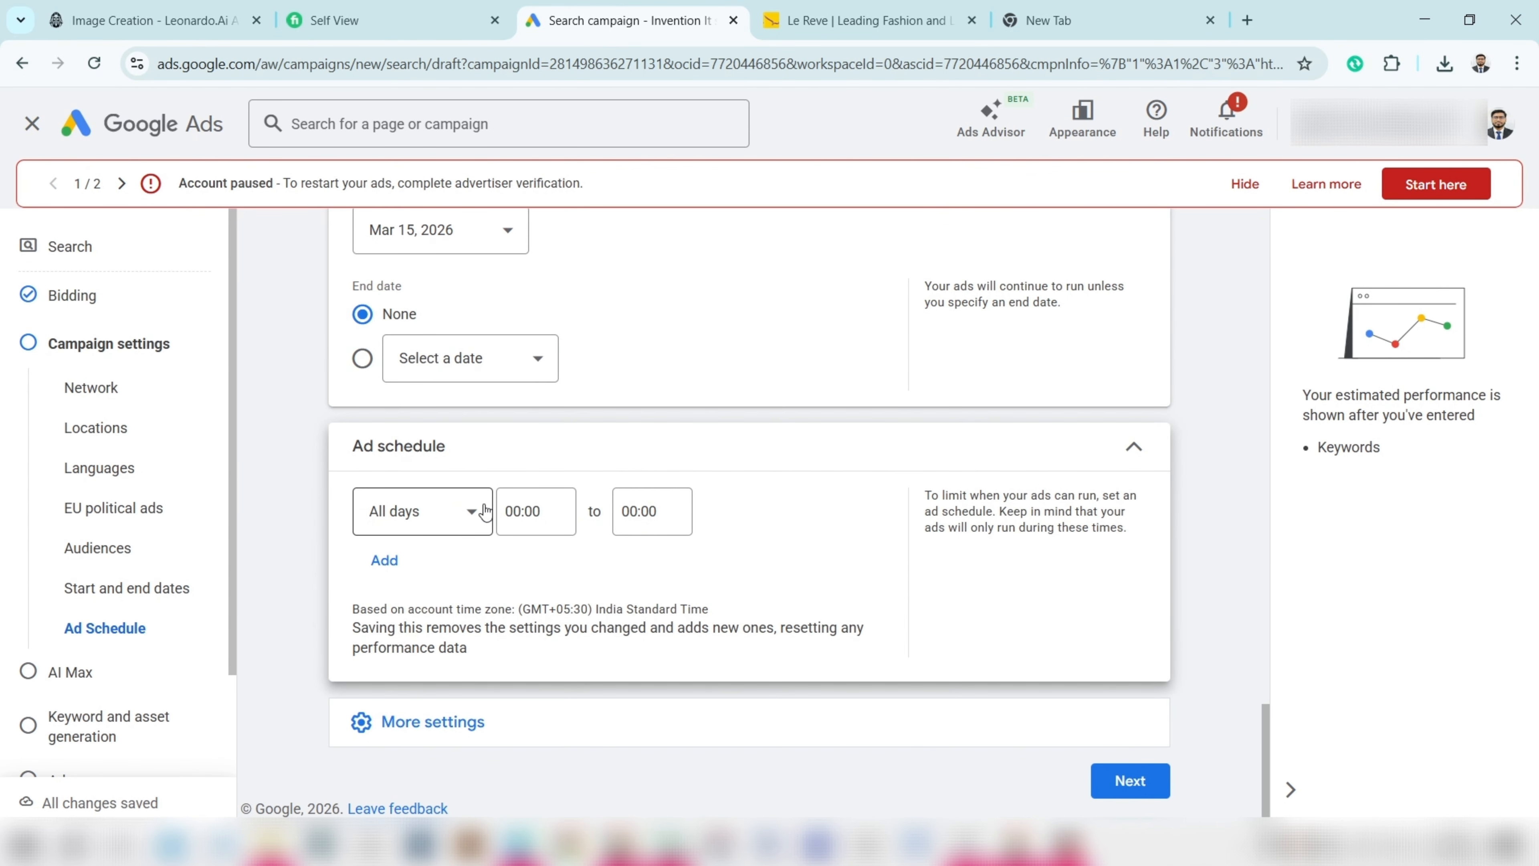
click(522, 511)
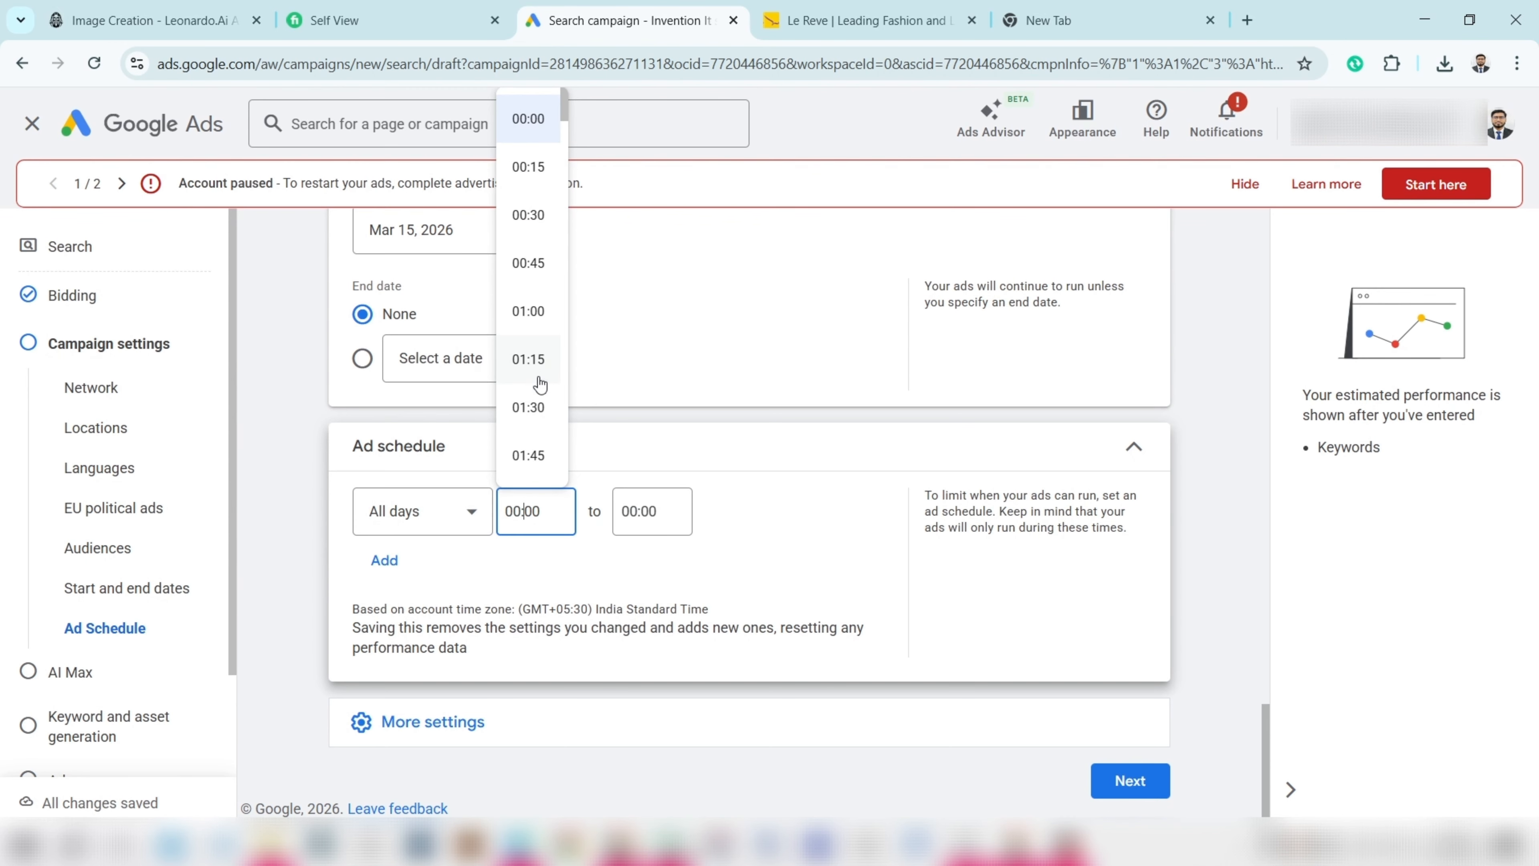
scroll(538, 376, down, 10)
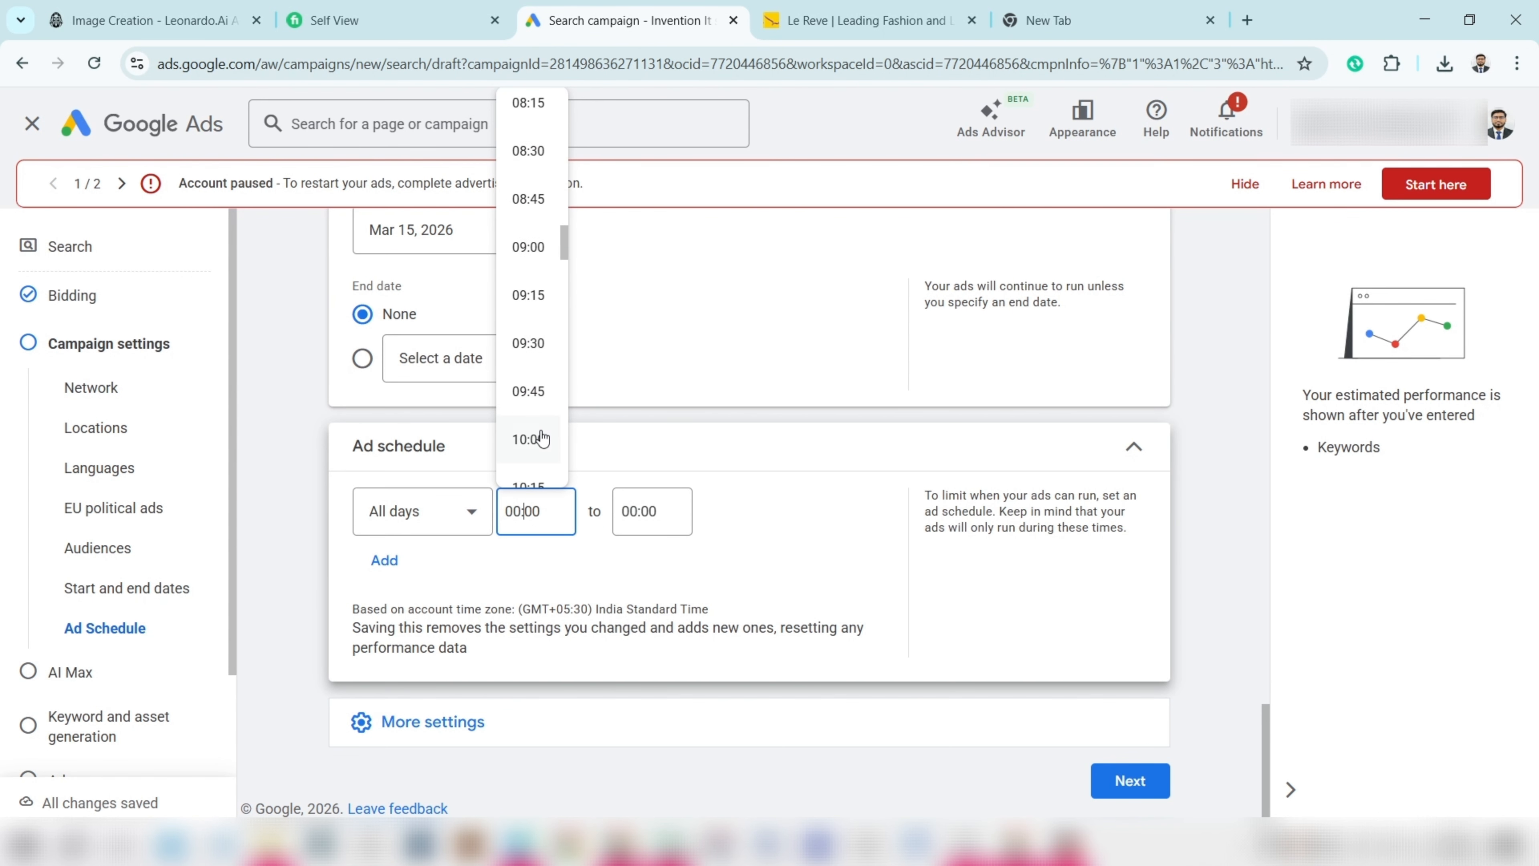
scroll(540, 436, down, 6)
scroll(540, 244, up, 3)
click(528, 248)
- Set the end time of the all-days ad schedule to 23:00
click(630, 529)
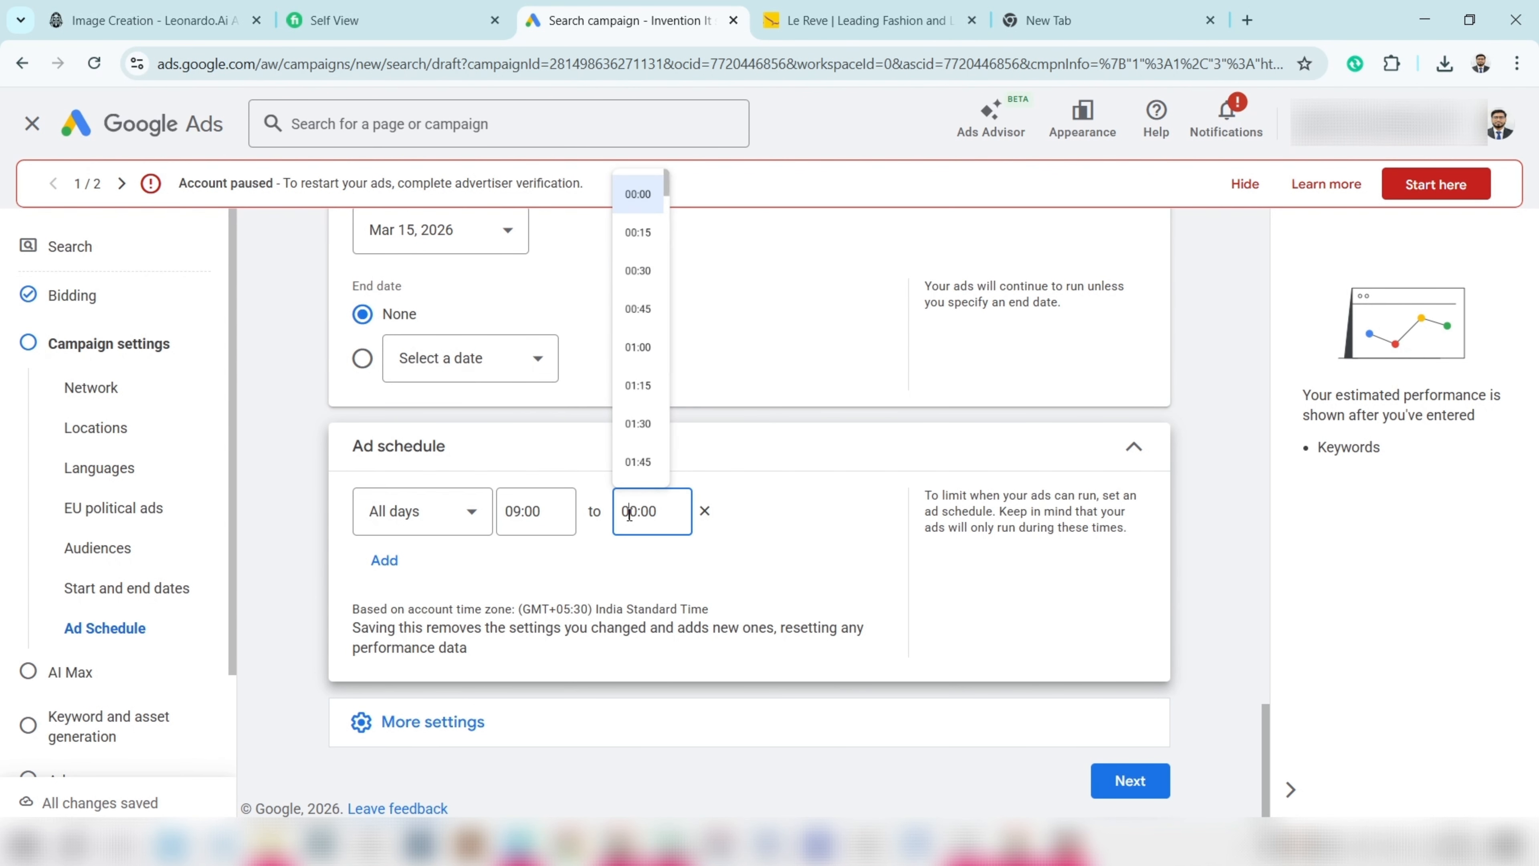
scroll(642, 412, down, 6)
scroll(648, 436, down, 20)
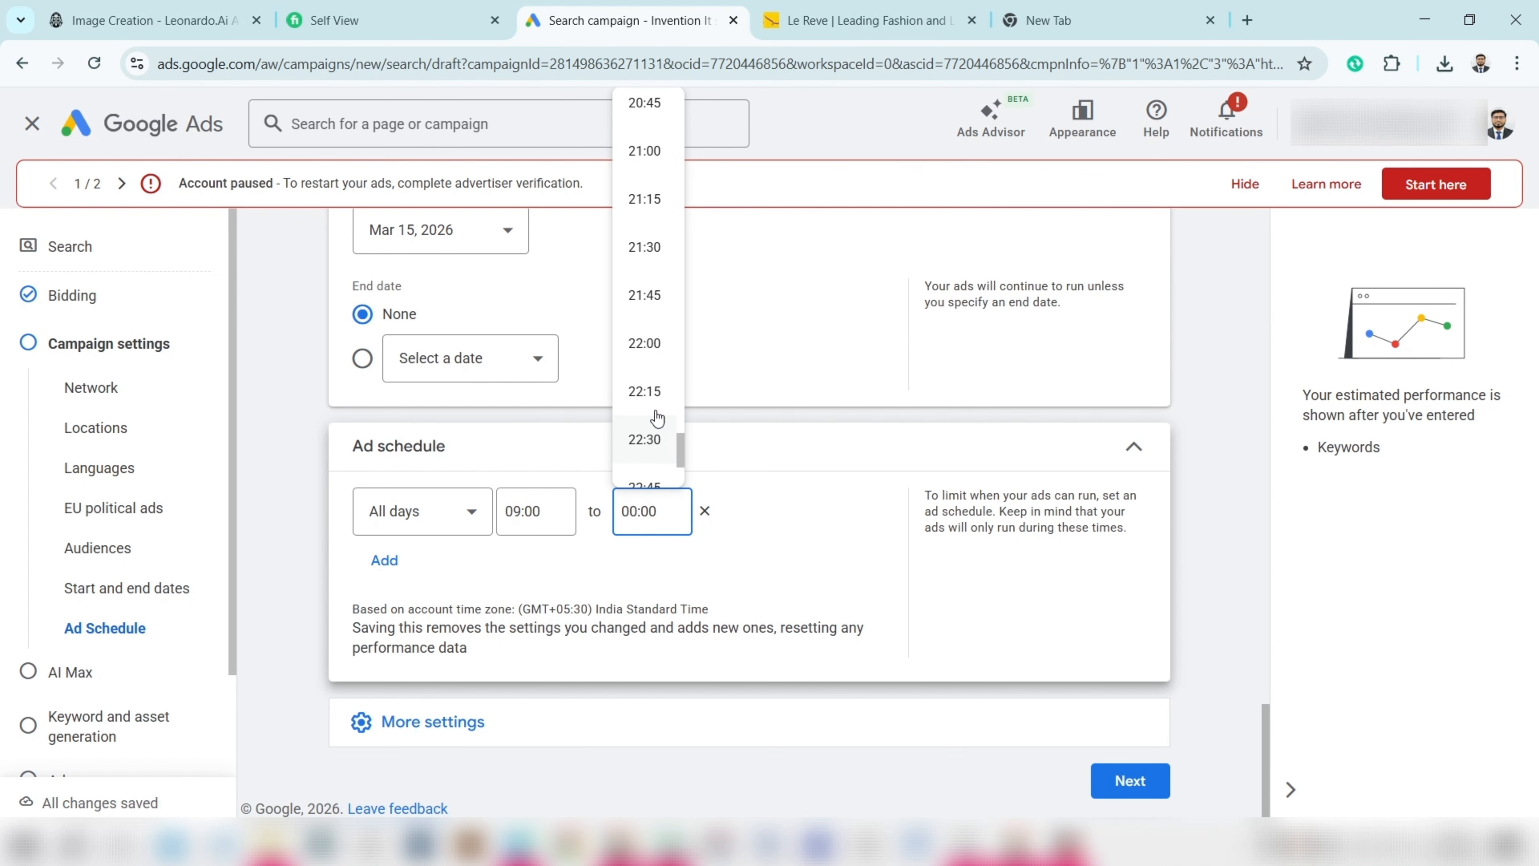
scroll(651, 448, down, 5)
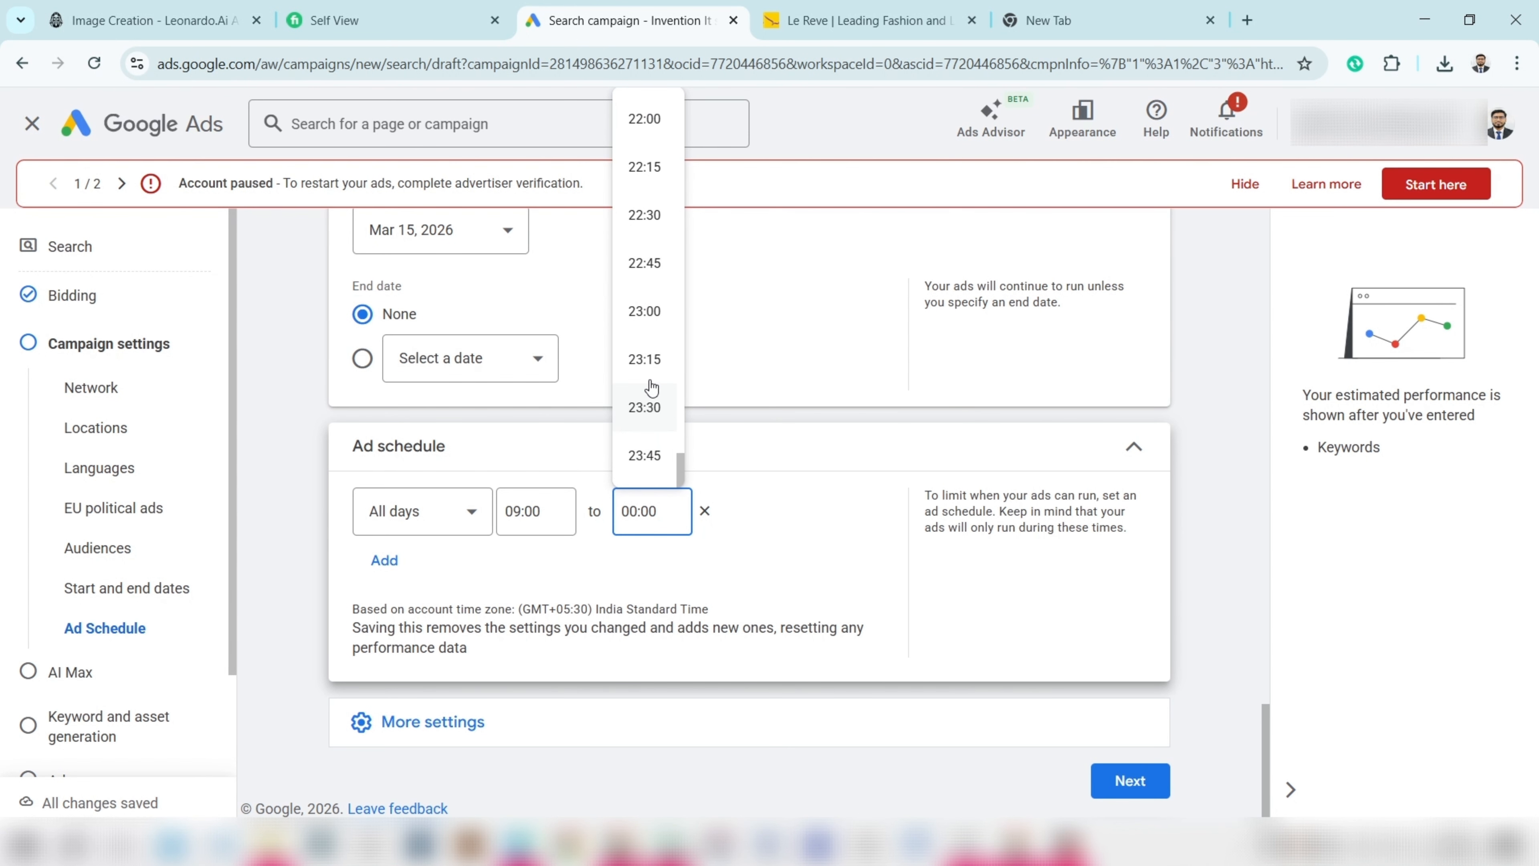
click(635, 315)
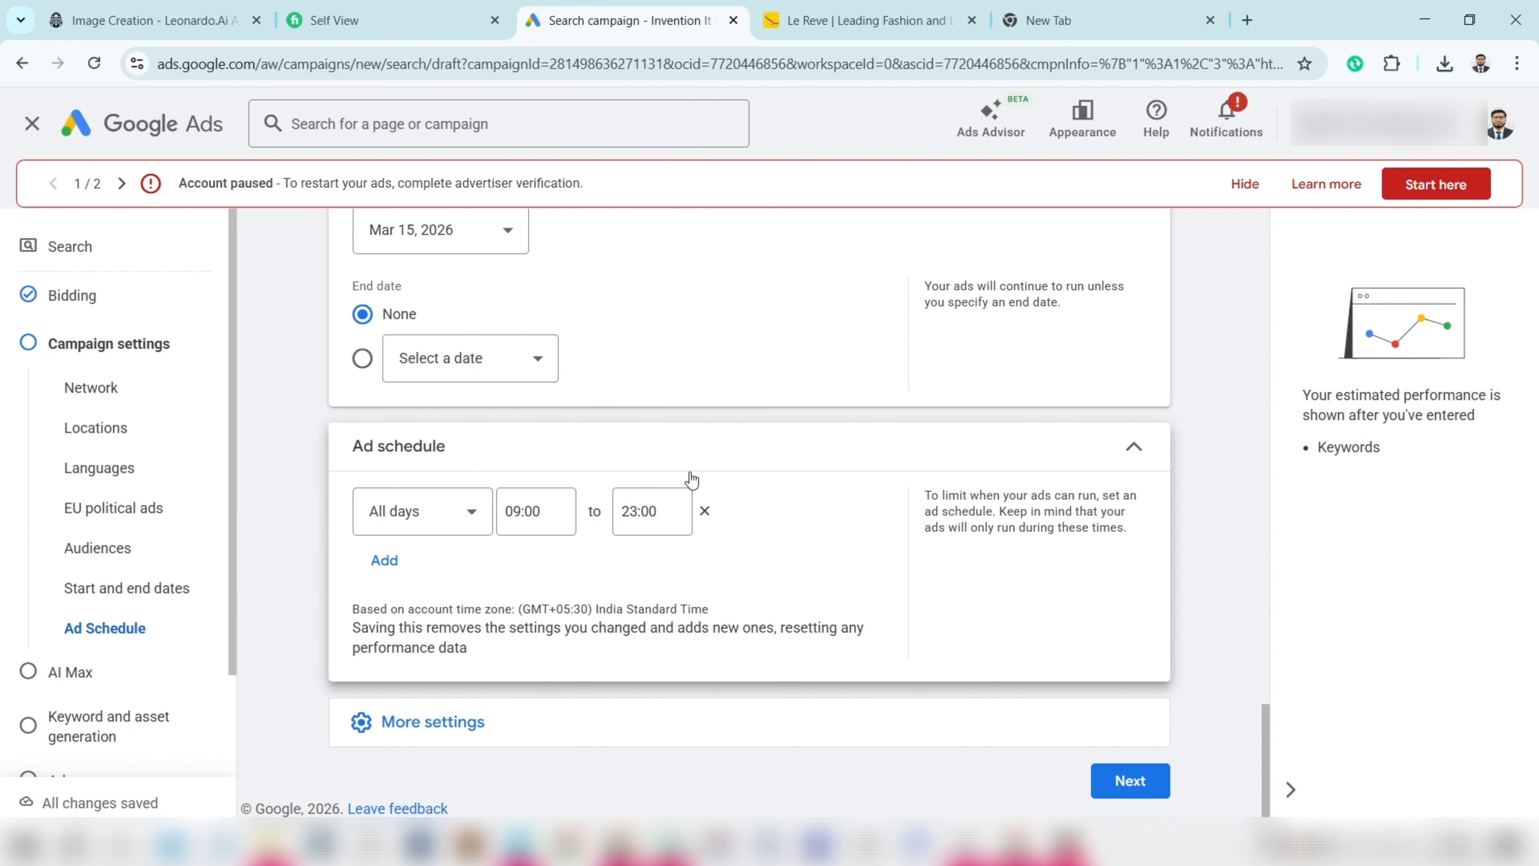
- Set the end time of the all-days ad schedule entry to 12:00
click(528, 516)
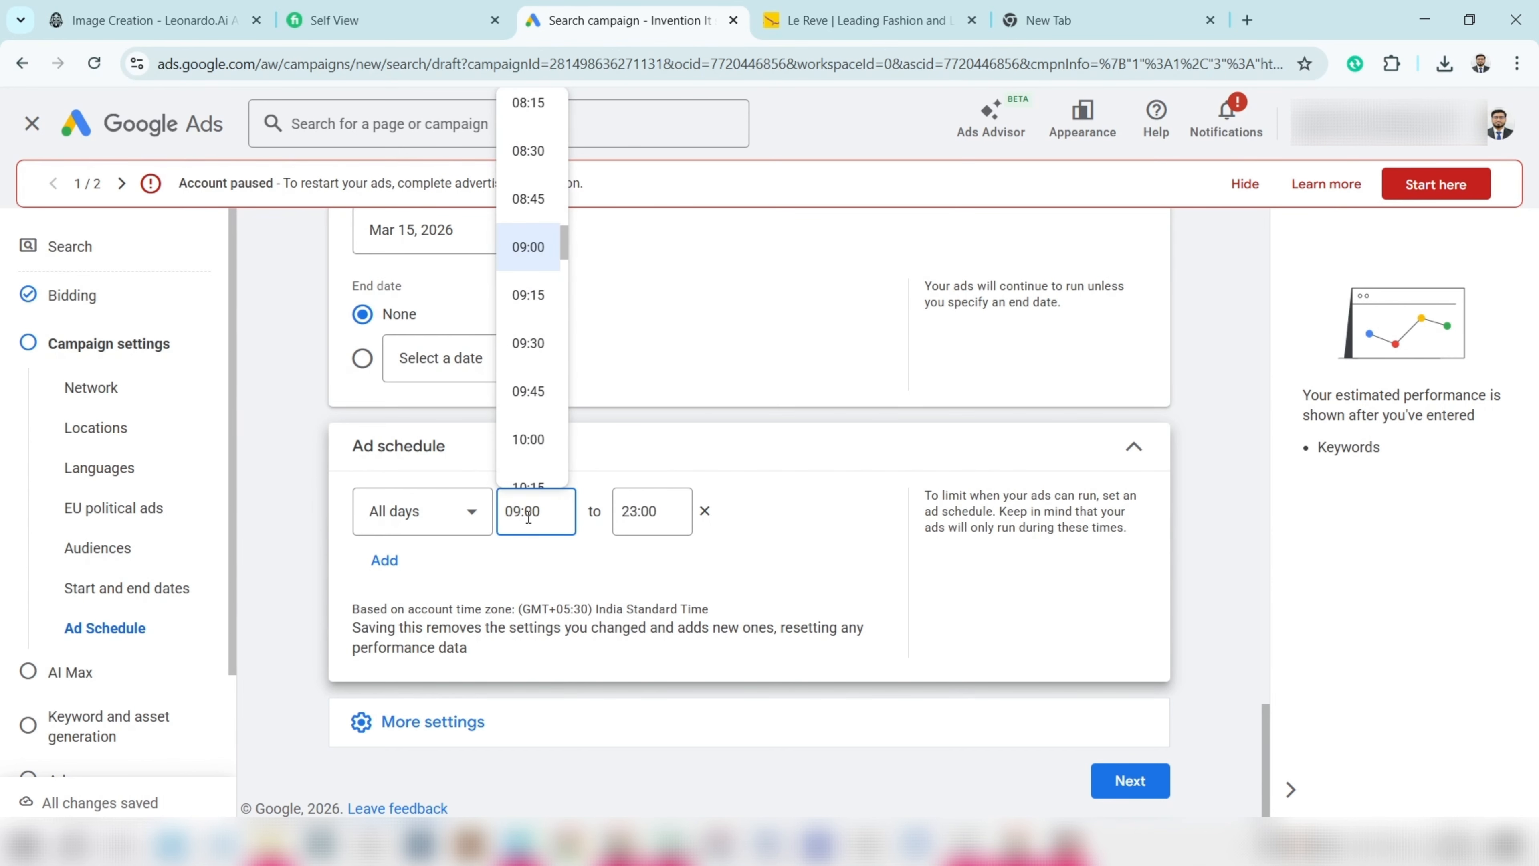
click(637, 518)
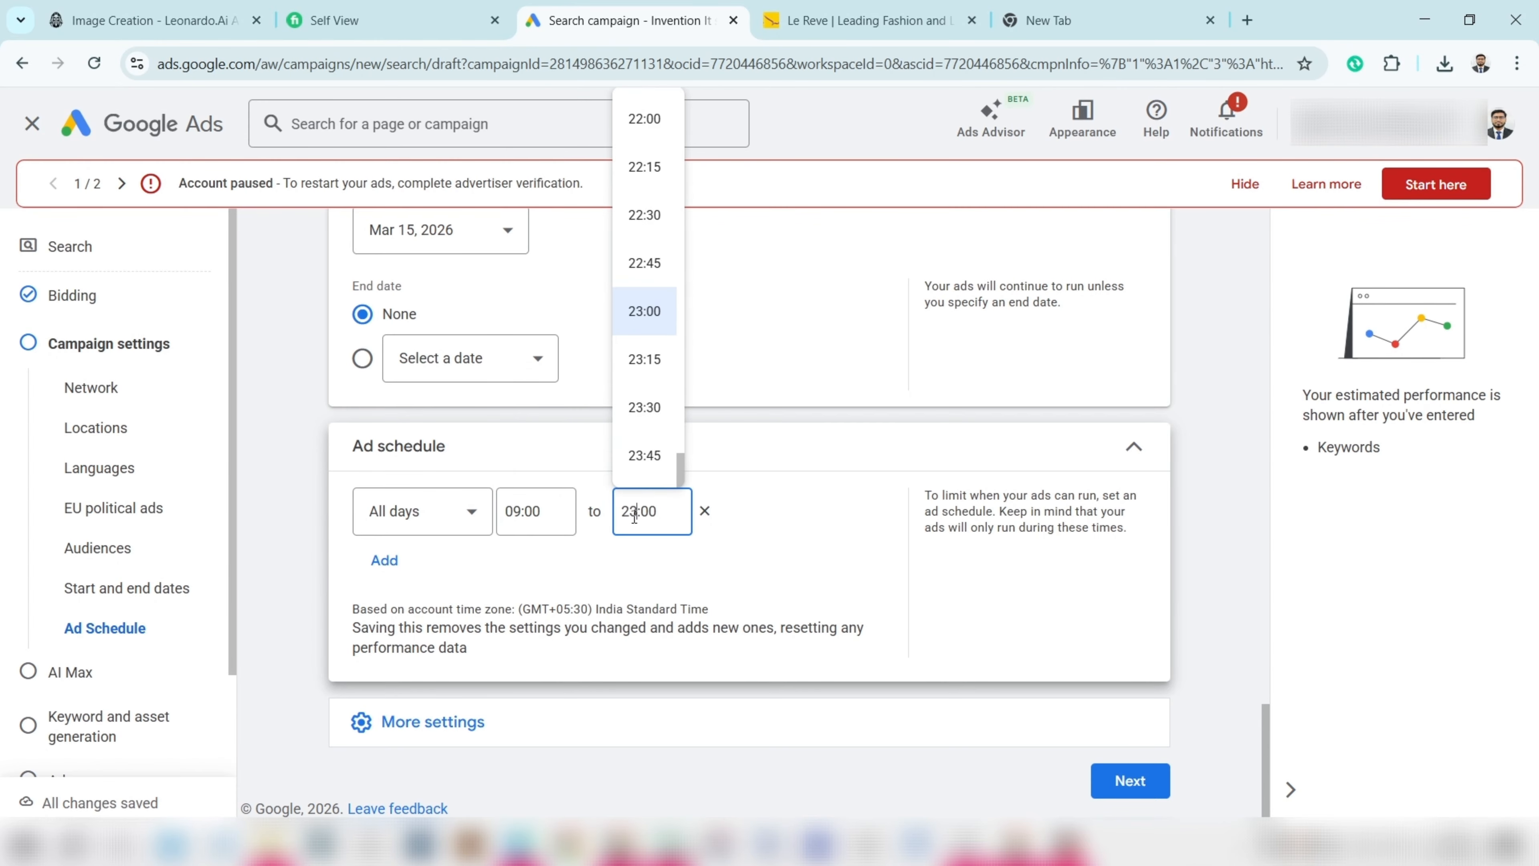
scroll(651, 394, up, 10)
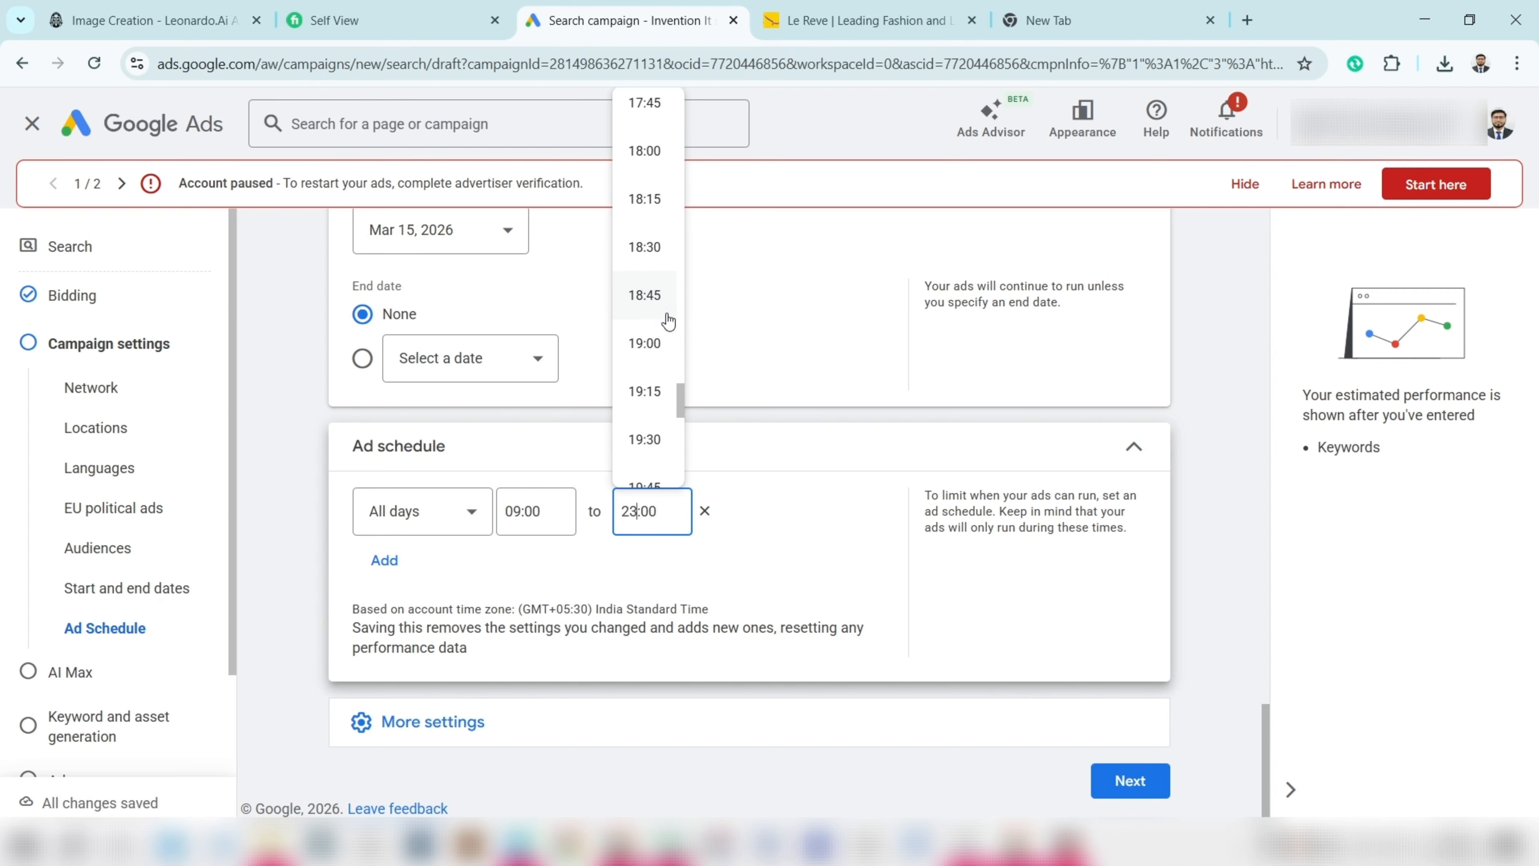
scroll(660, 327, up, 10)
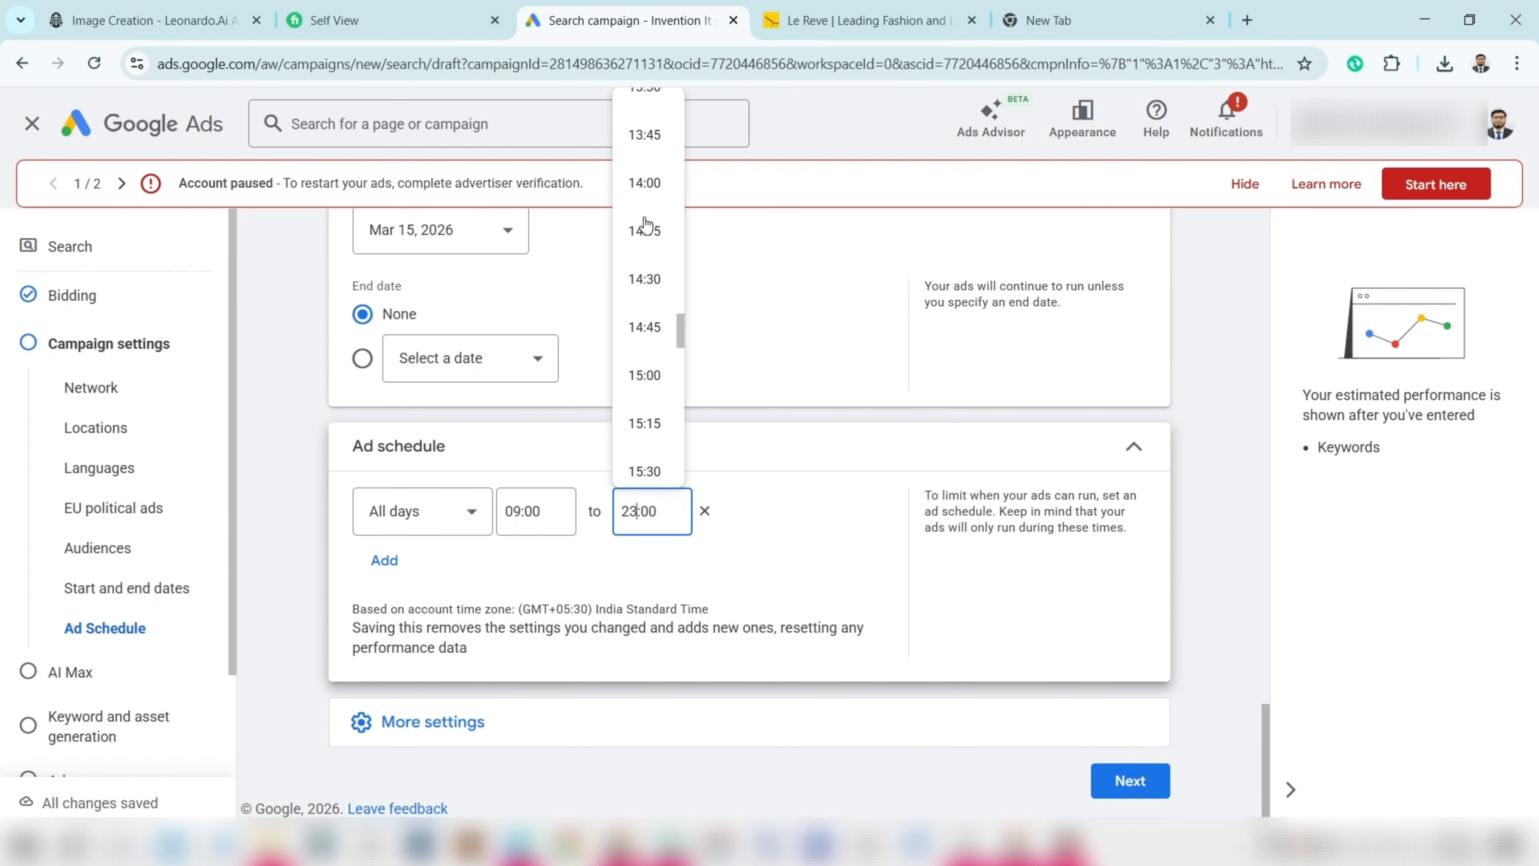
scroll(647, 248, up, 5)
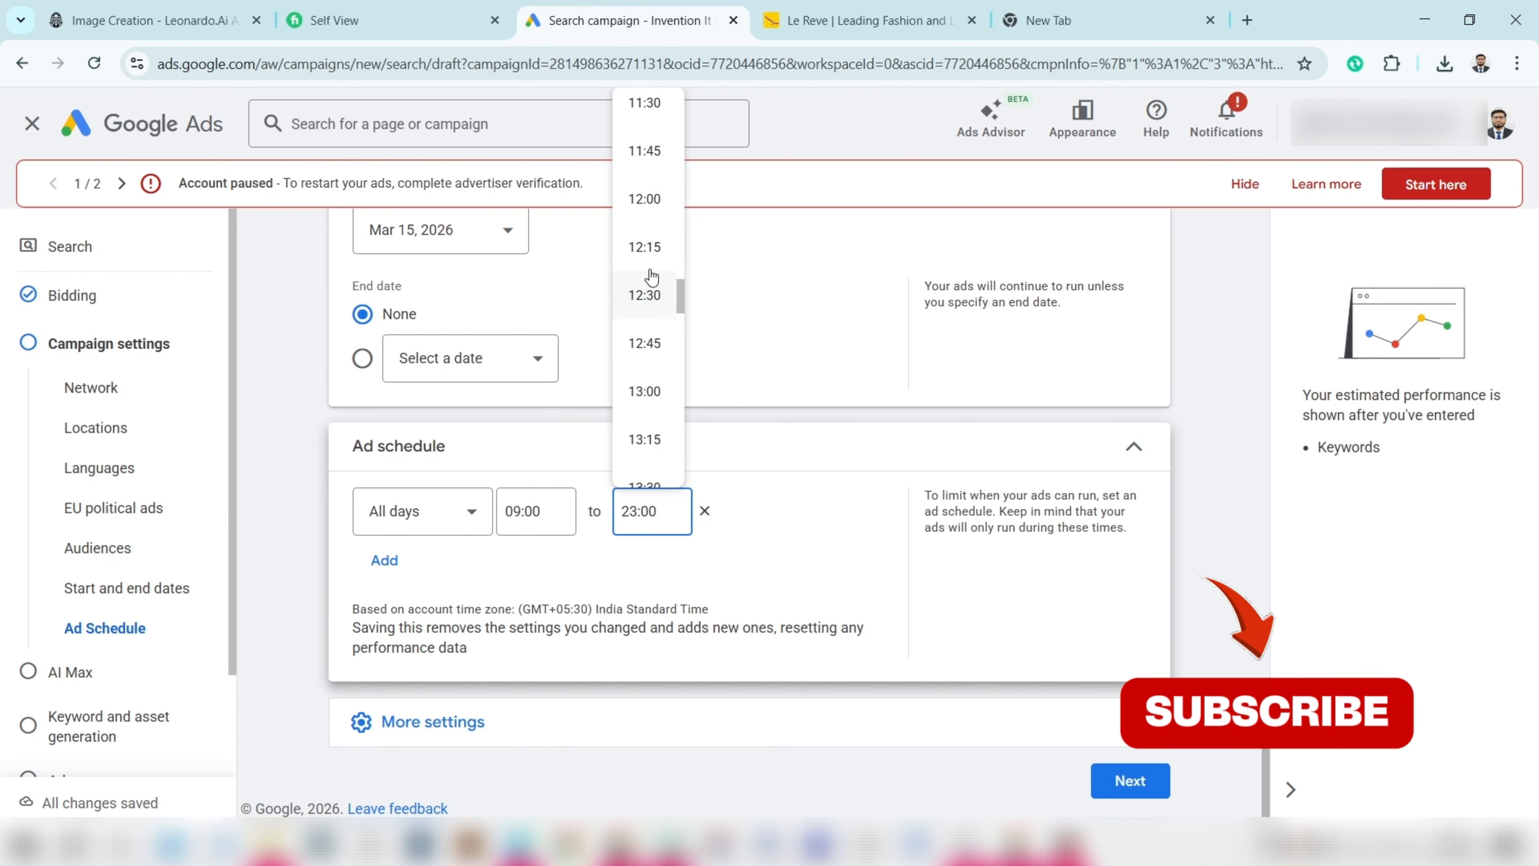
click(645, 200)
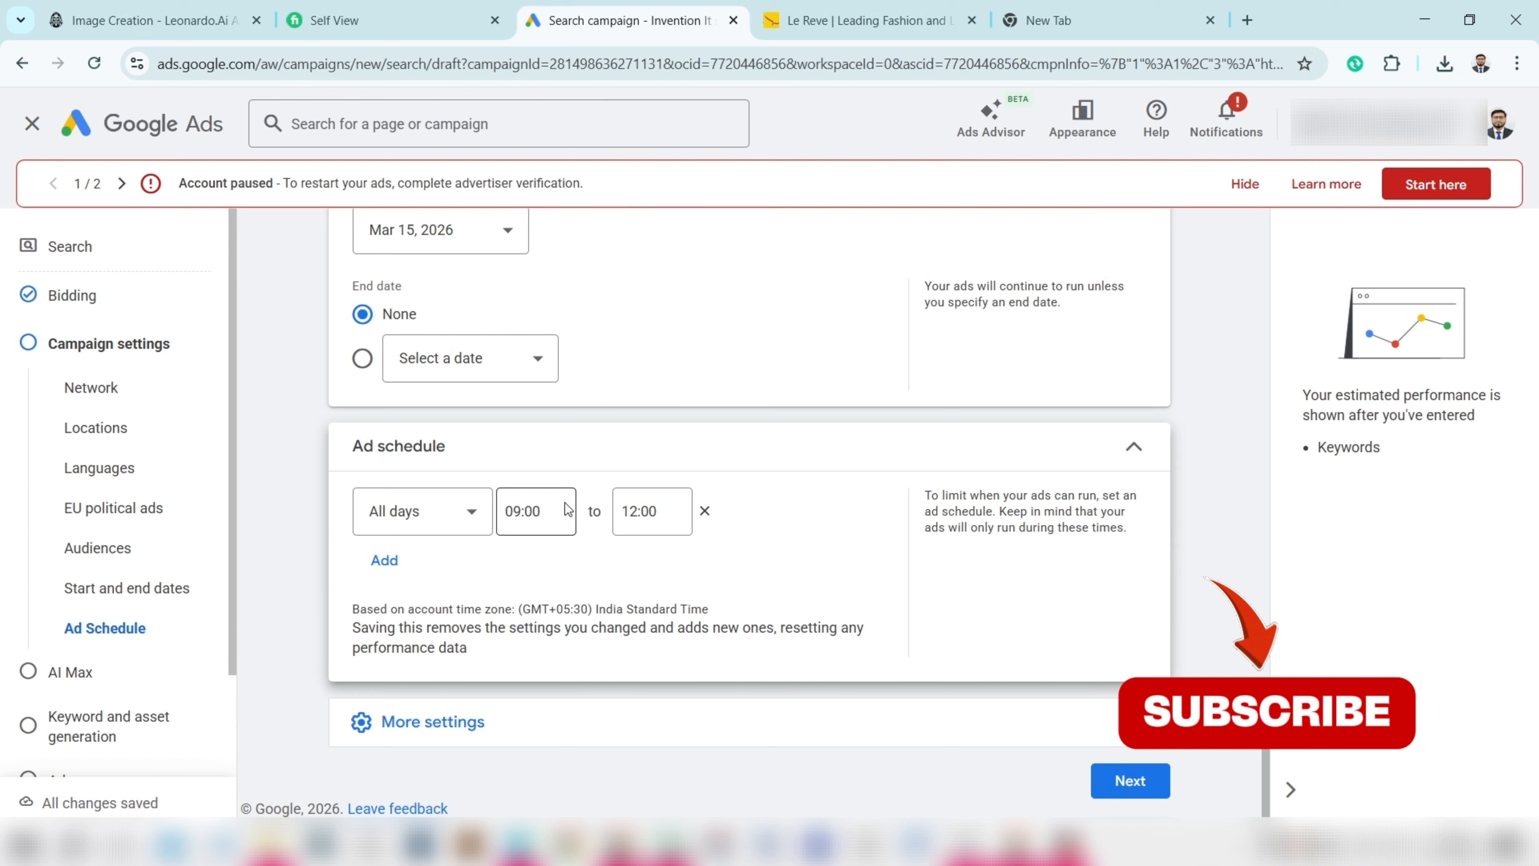
- Add a second all-days entry to the ad schedule with a start time of 14:00
click(384, 561)
click(548, 576)
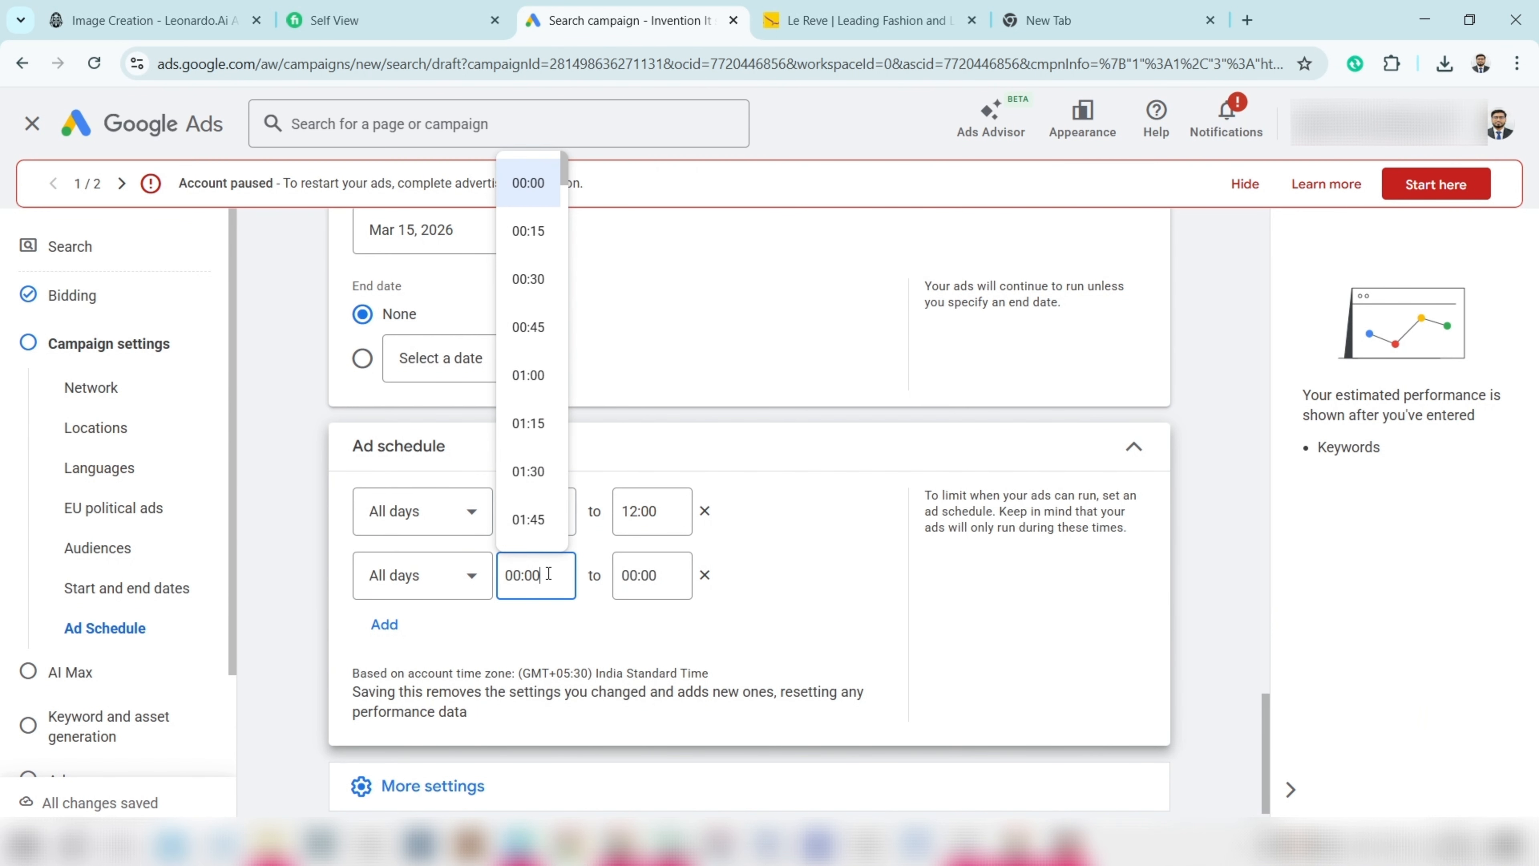
scroll(543, 452, down, 5)
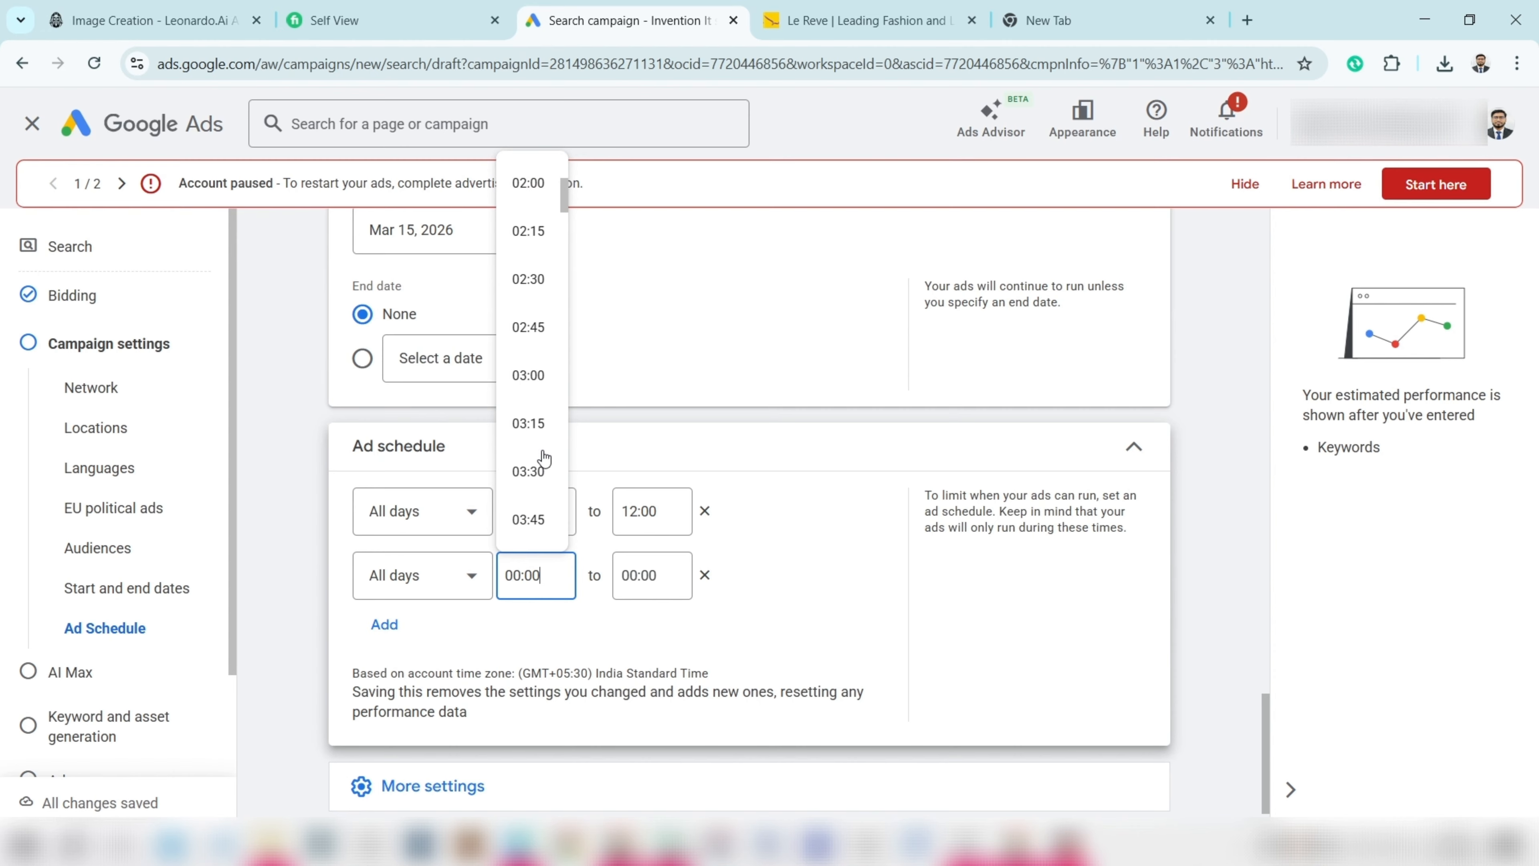
scroll(542, 472, down, 20)
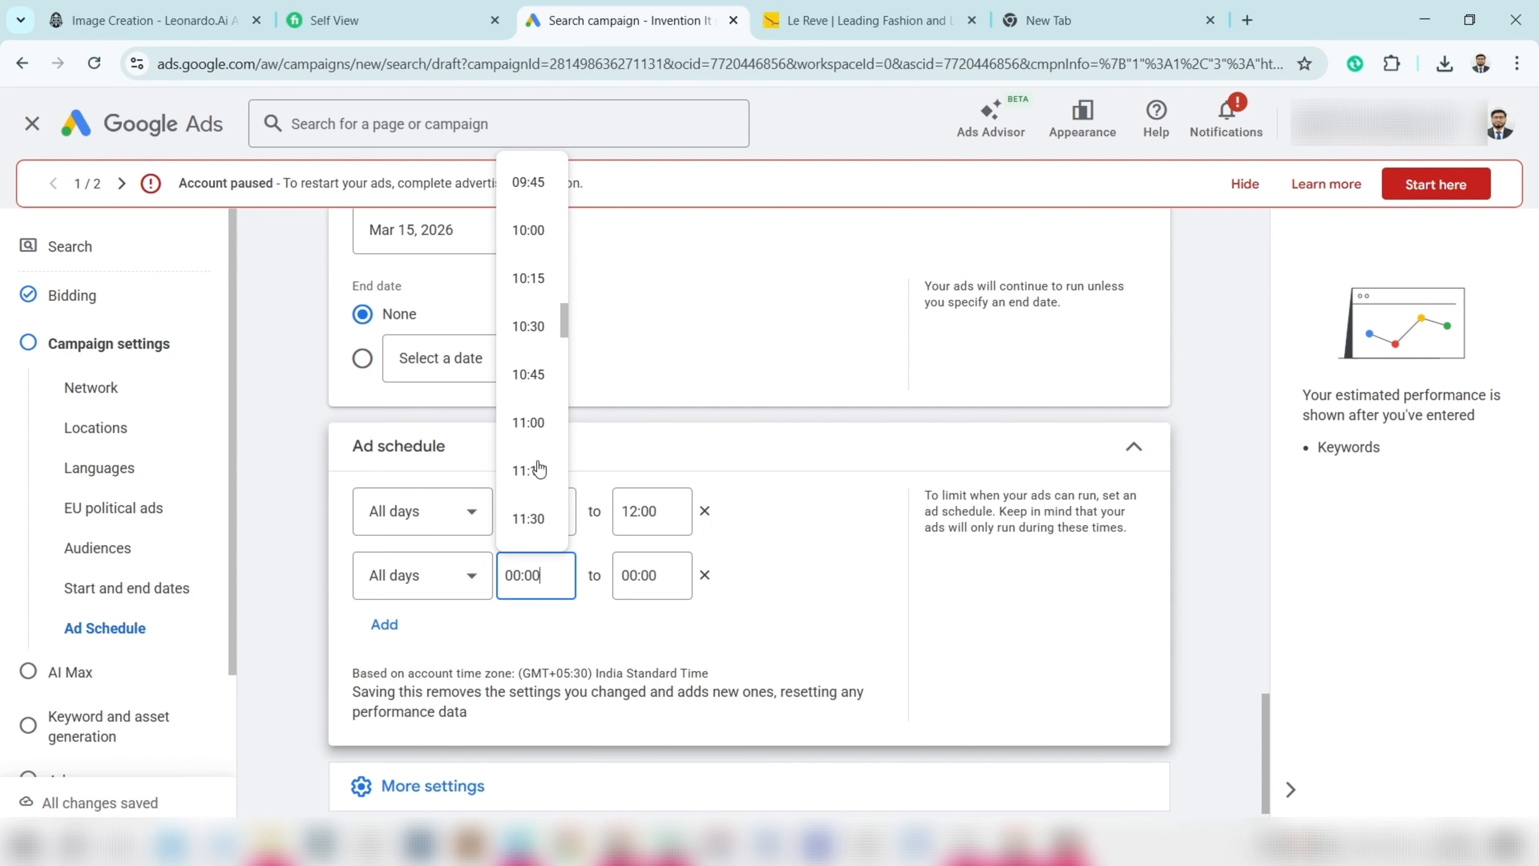
scroll(548, 512, down, 5)
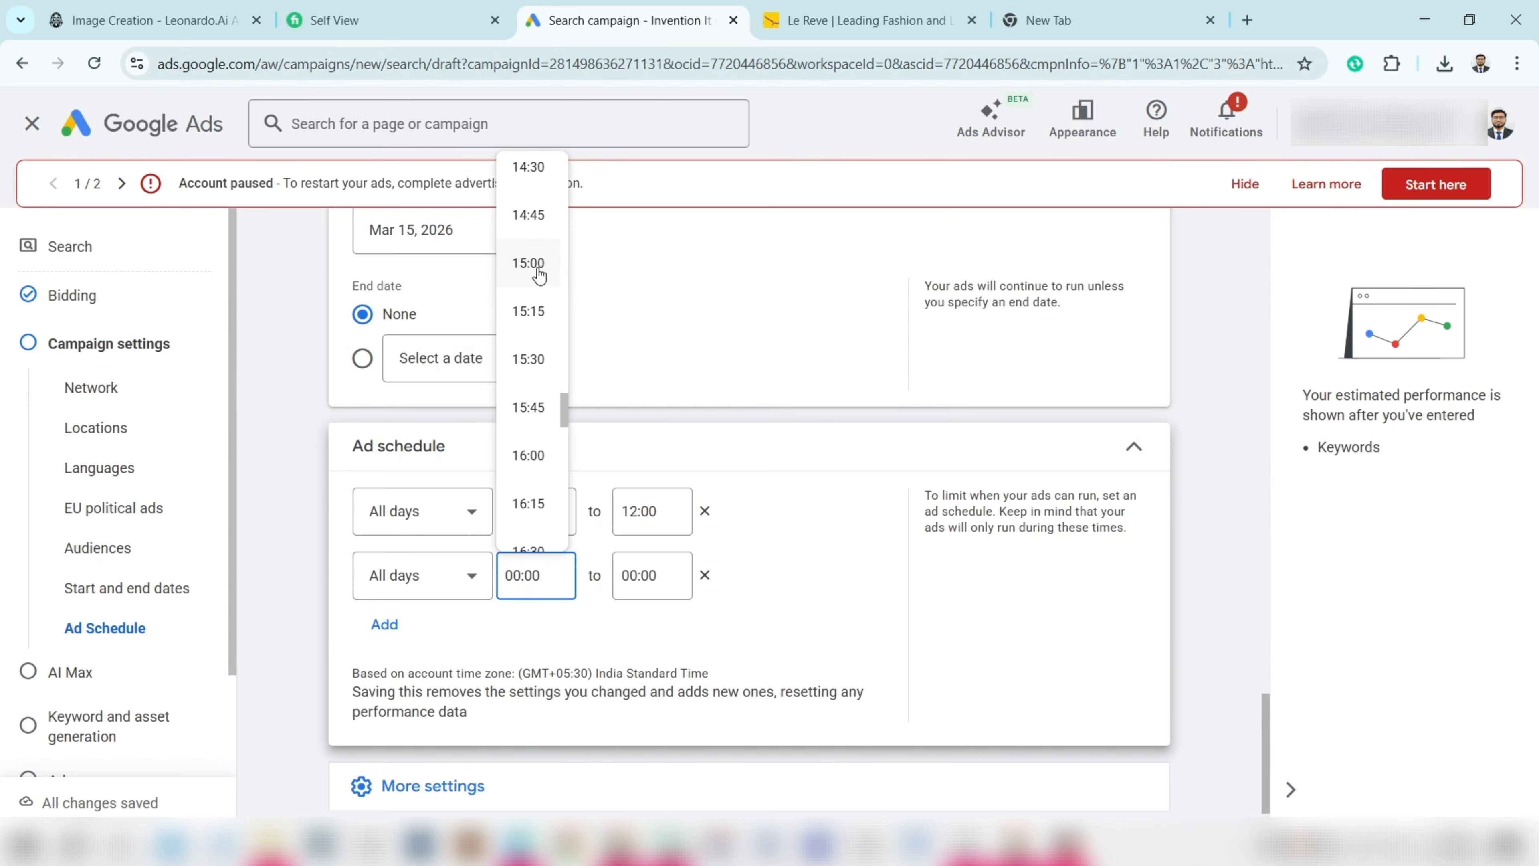
scroll(539, 278, up, 20)
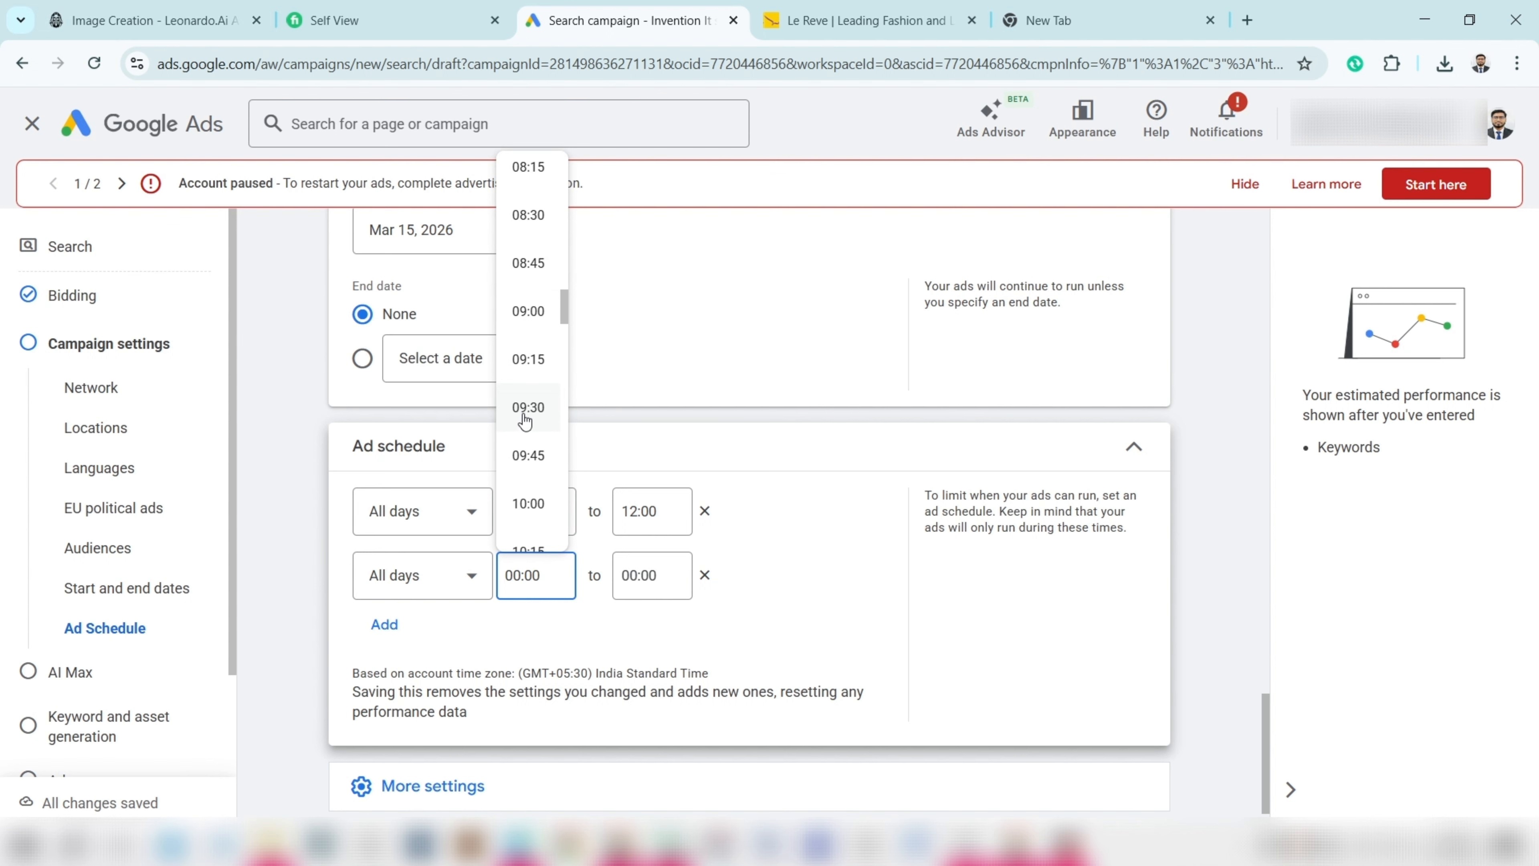
scroll(525, 424, down, 5)
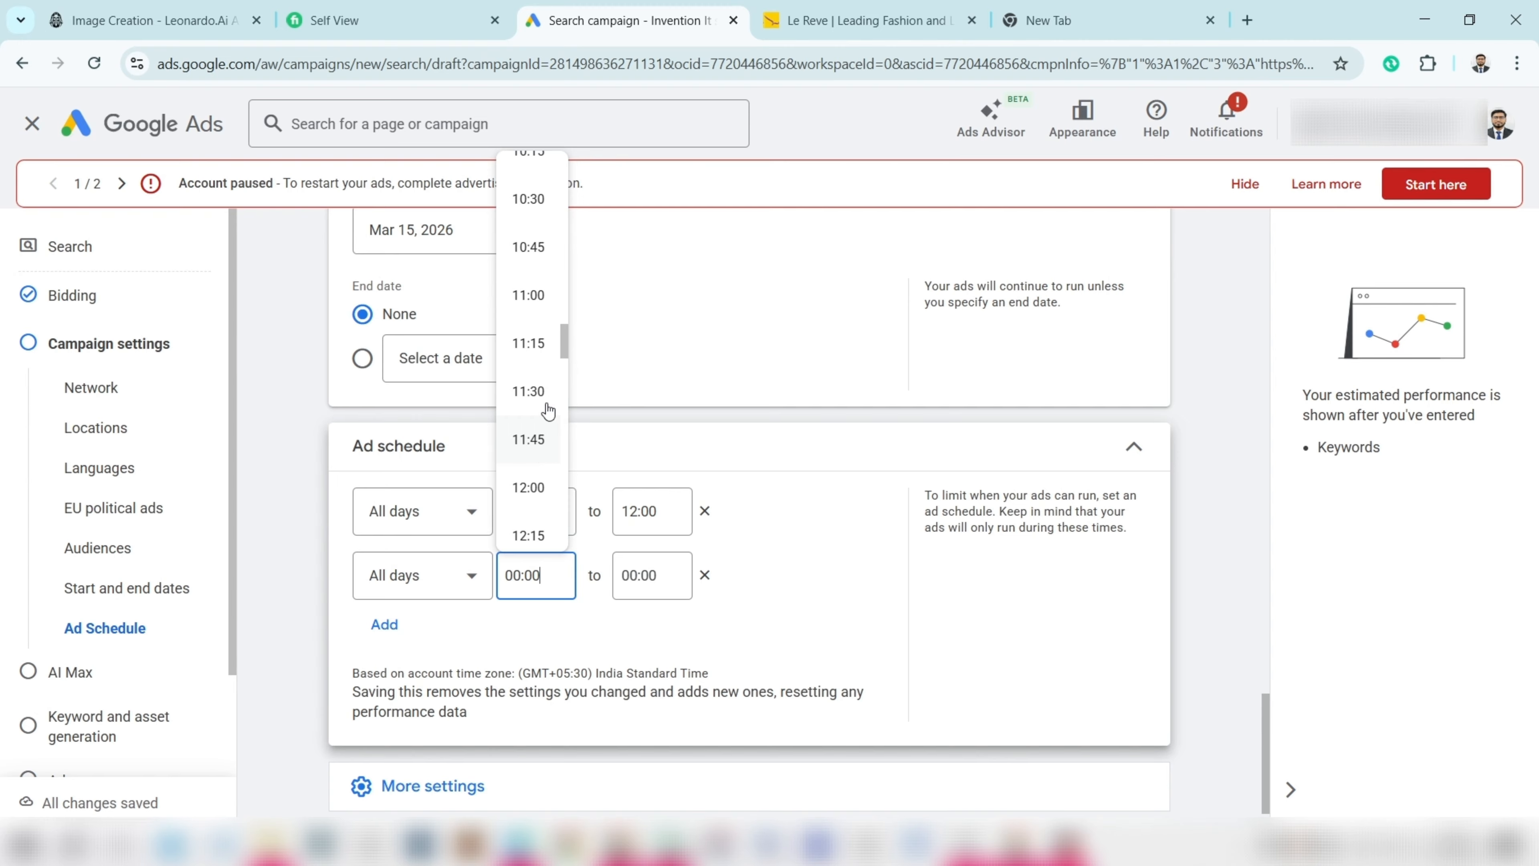
scroll(546, 409, up, 20)
scroll(552, 443, down, 12)
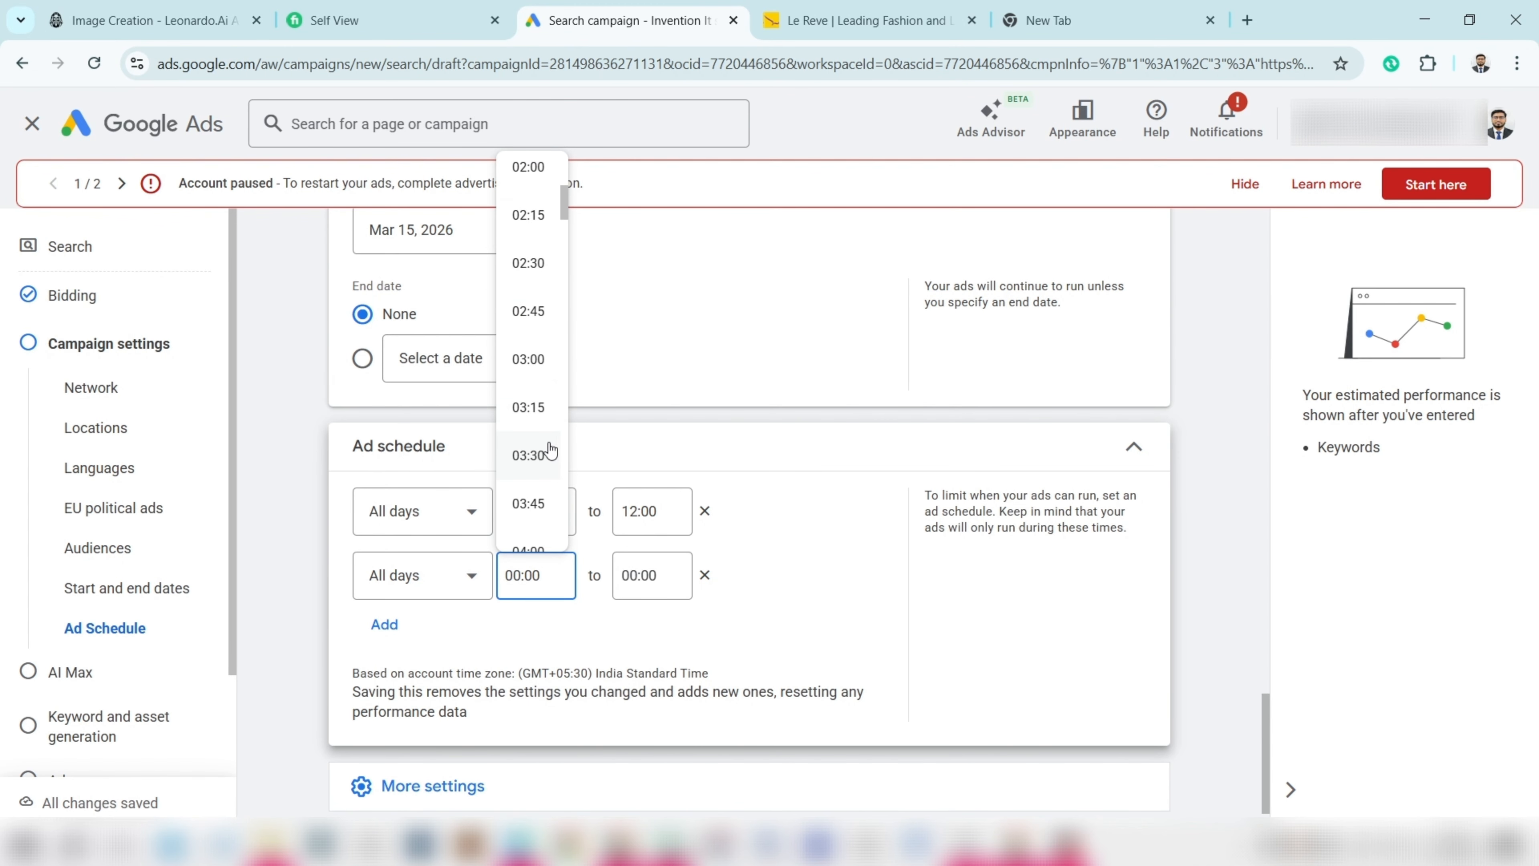
scroll(545, 460, down, 18)
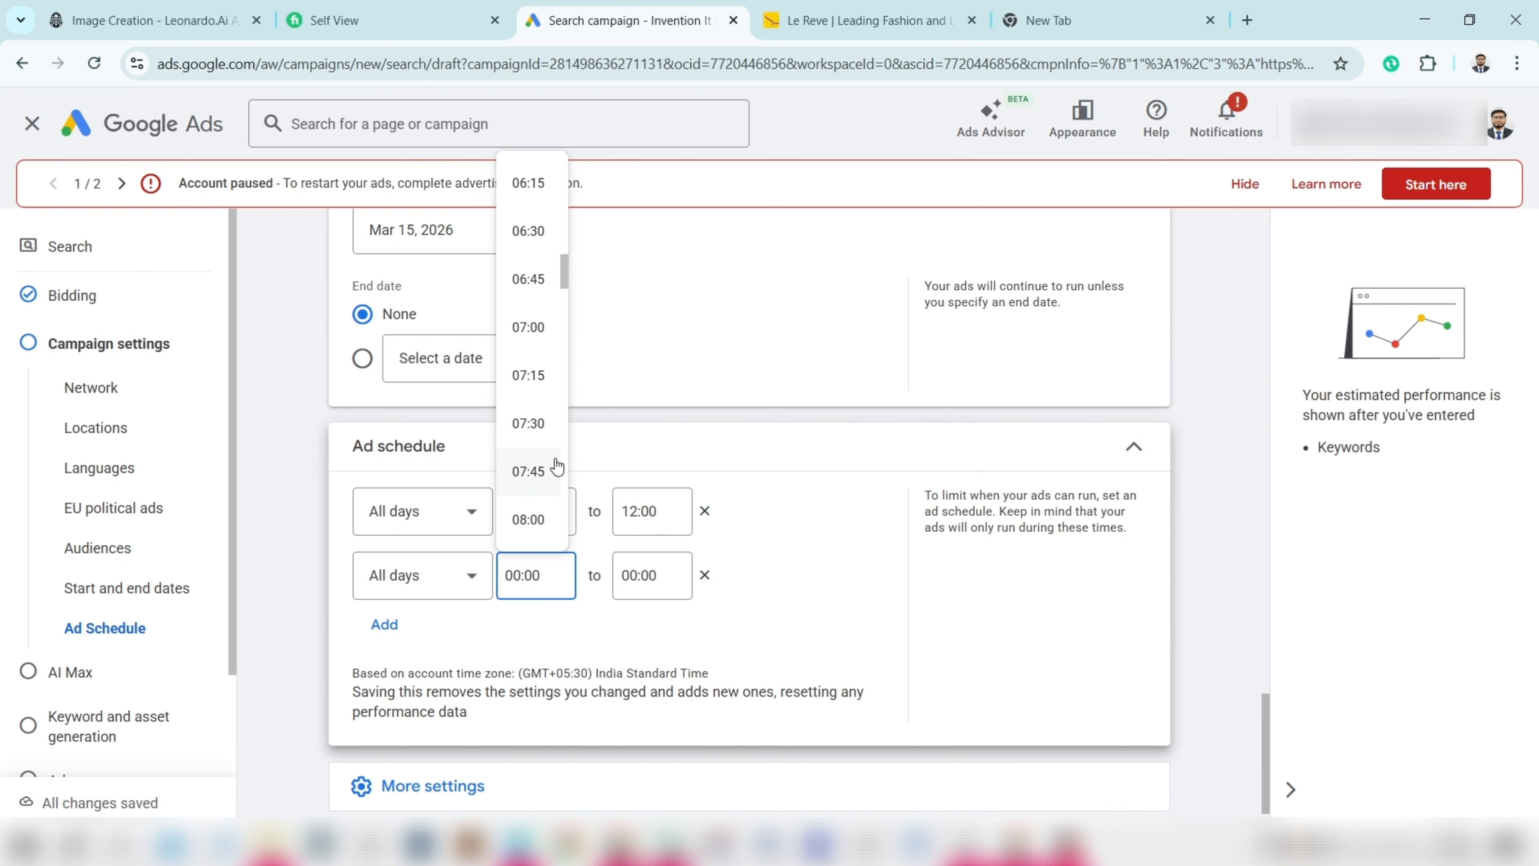
scroll(551, 476, down, 7)
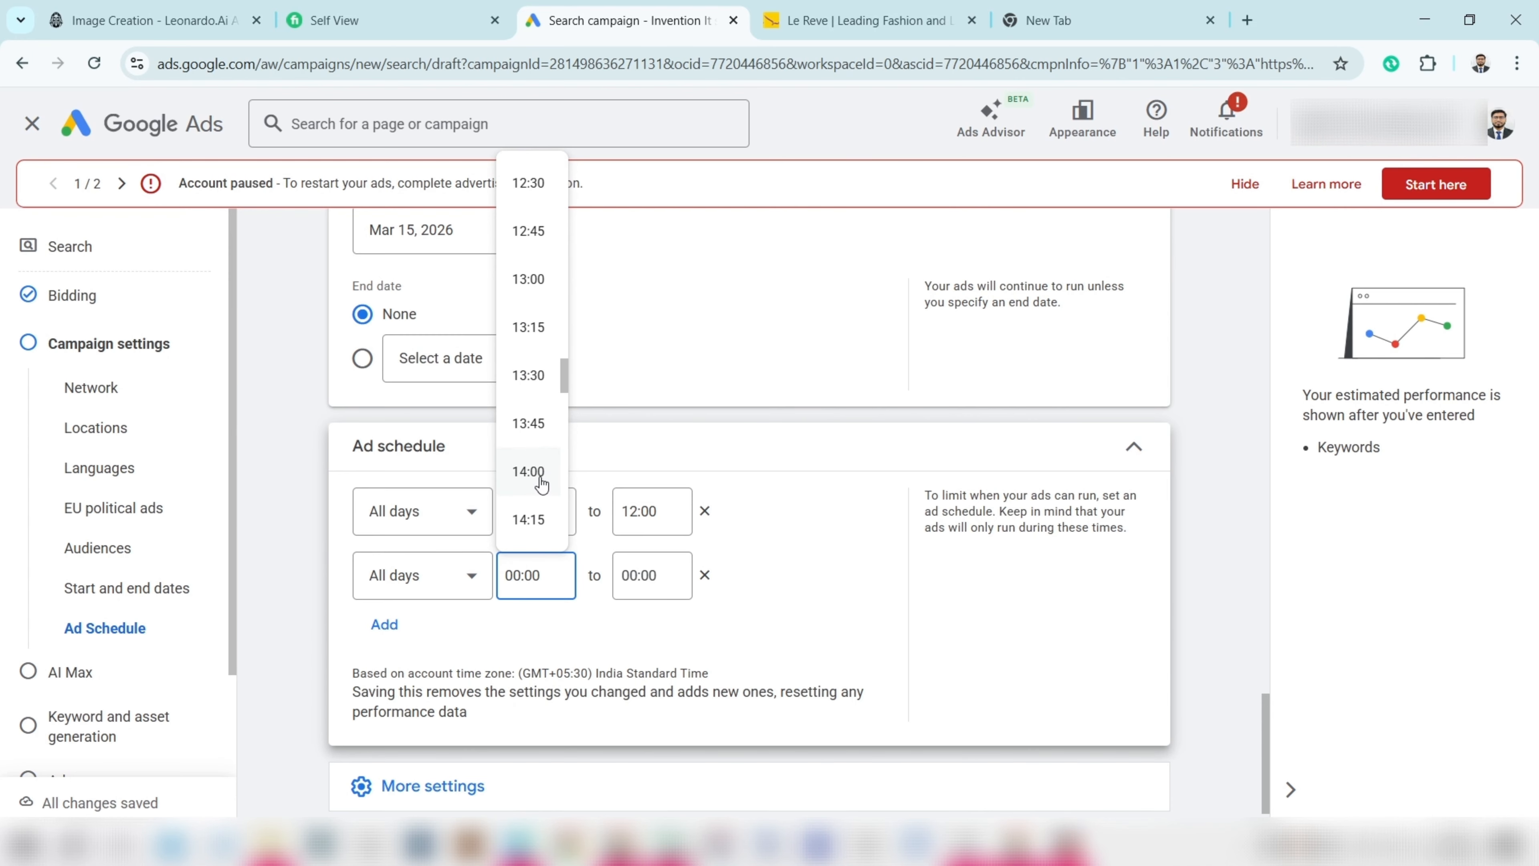
click(541, 483)
- Set the second ad schedule entry's end time to 23:00
click(635, 574)
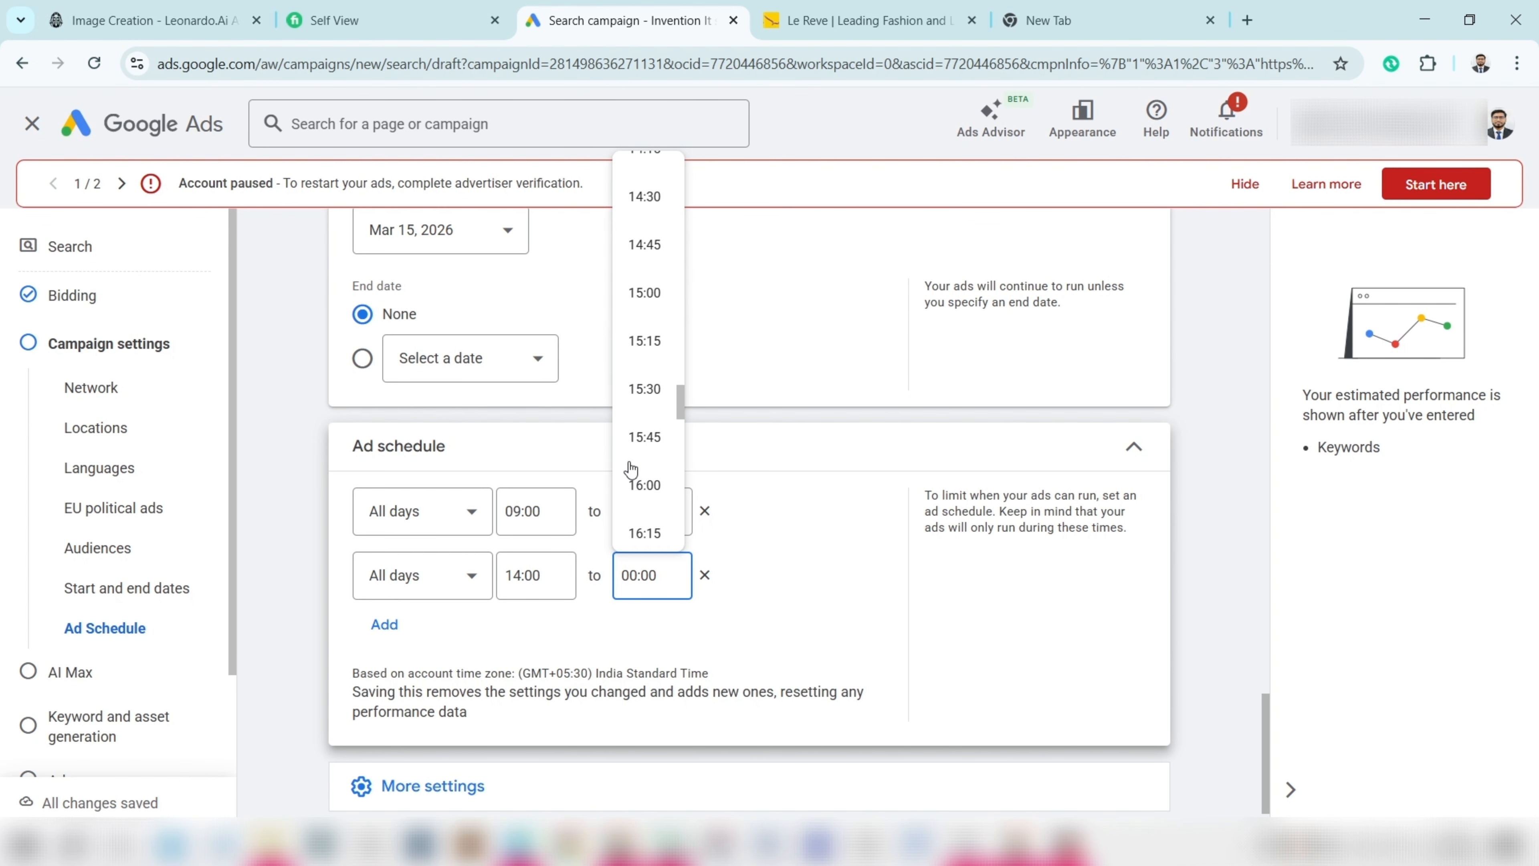
scroll(636, 478, down, 20)
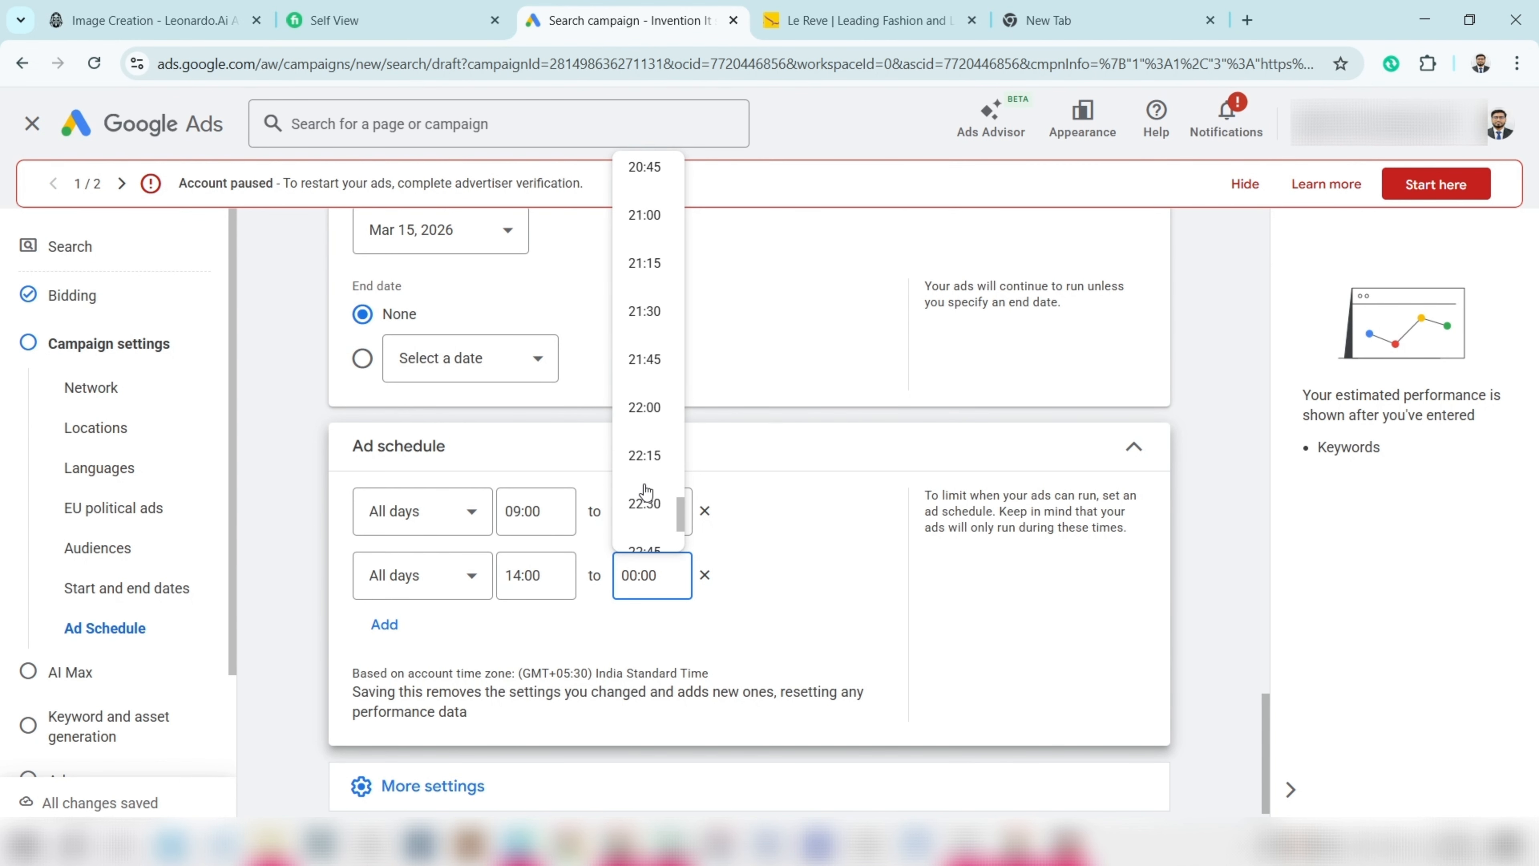
scroll(646, 494, down, 3)
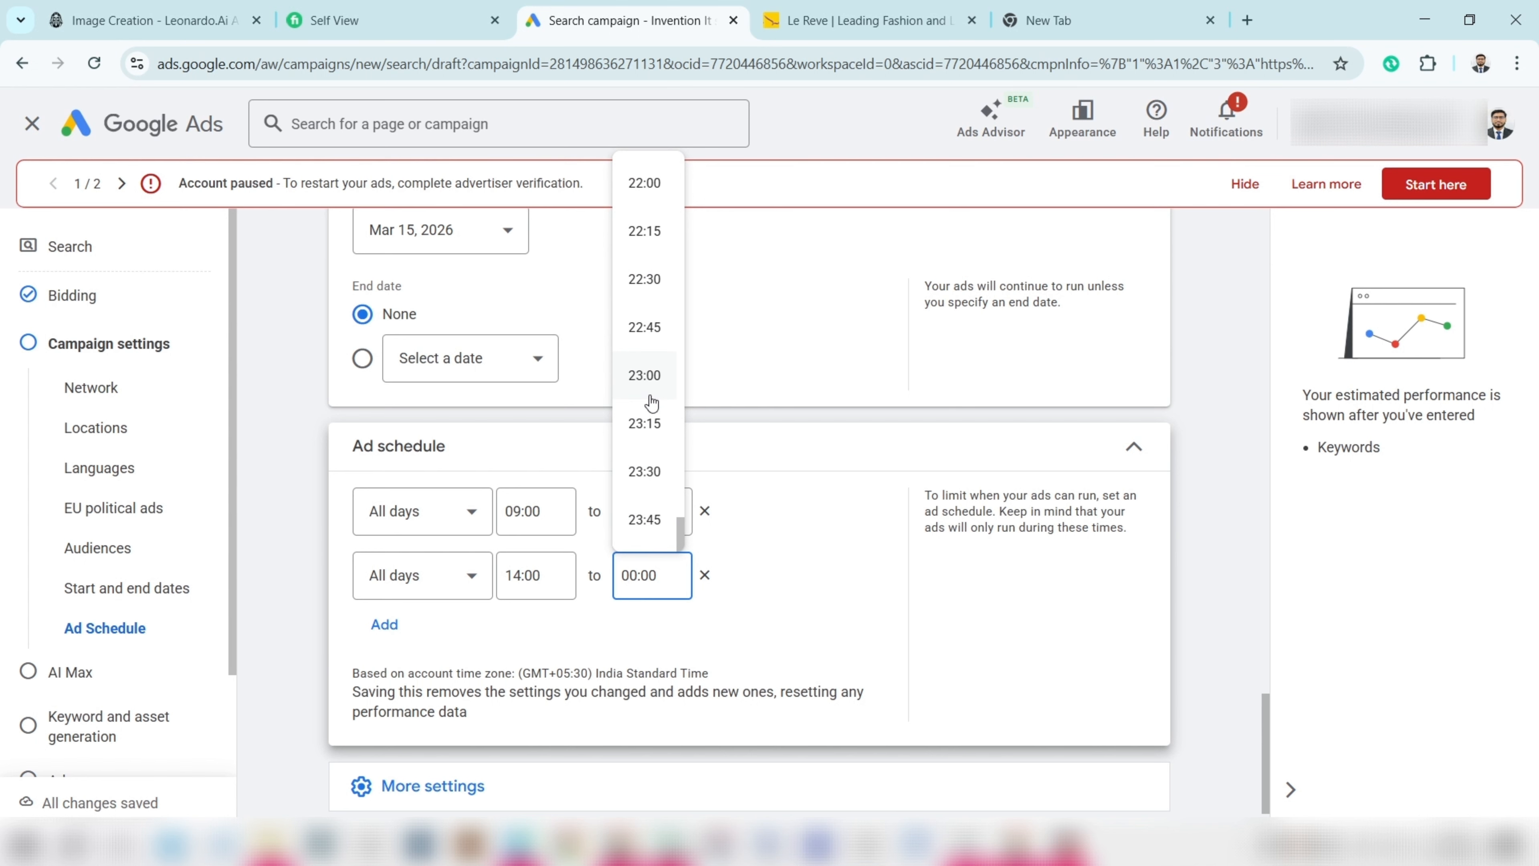
click(651, 379)
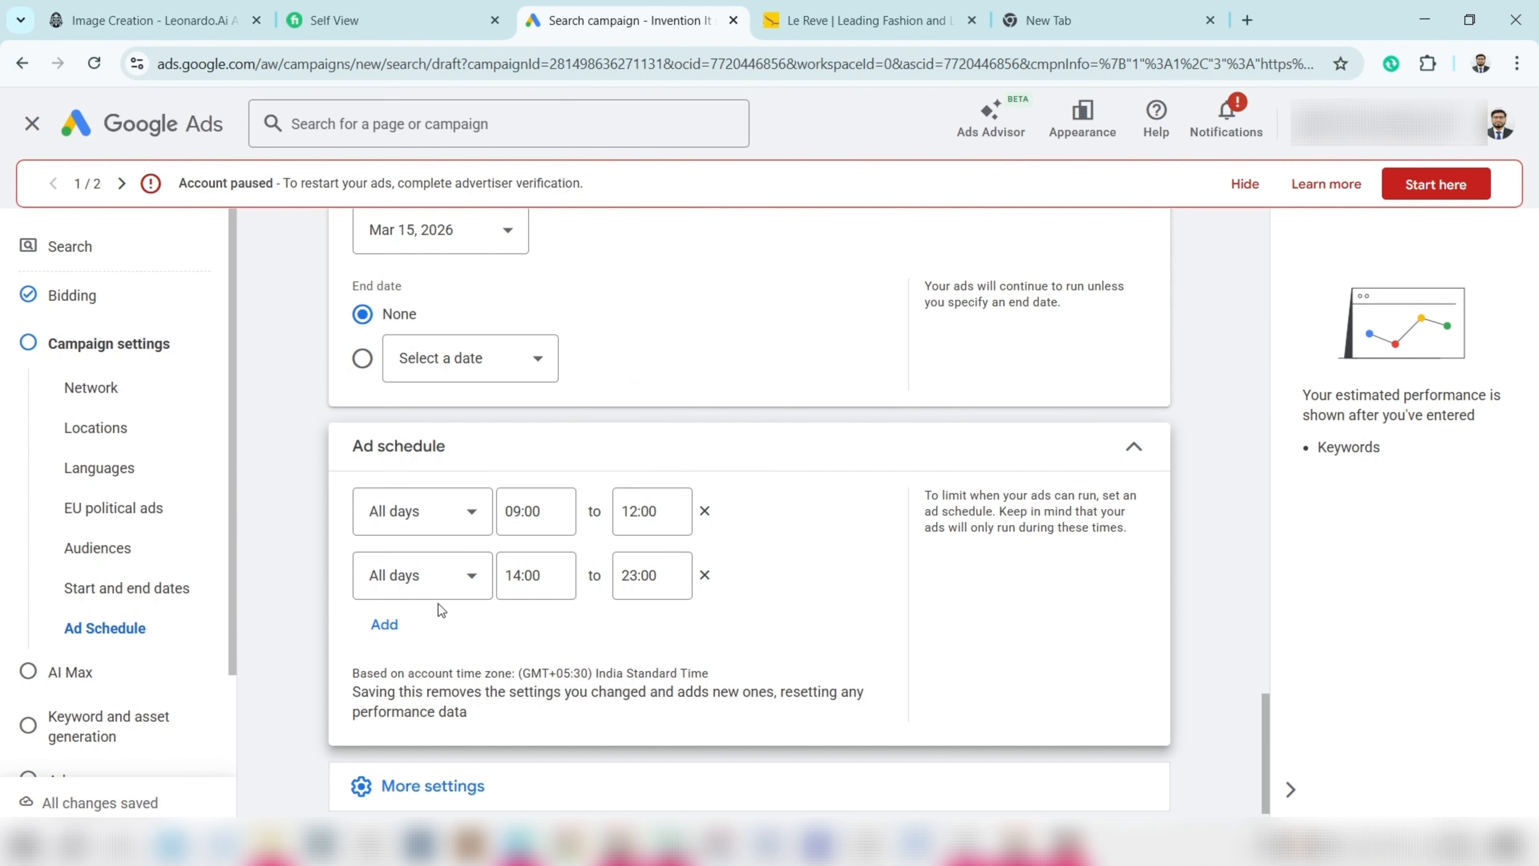
- Add a third ad schedule entry for Mondays and a fourth entry left at its default days and times
click(384, 623)
click(400, 639)
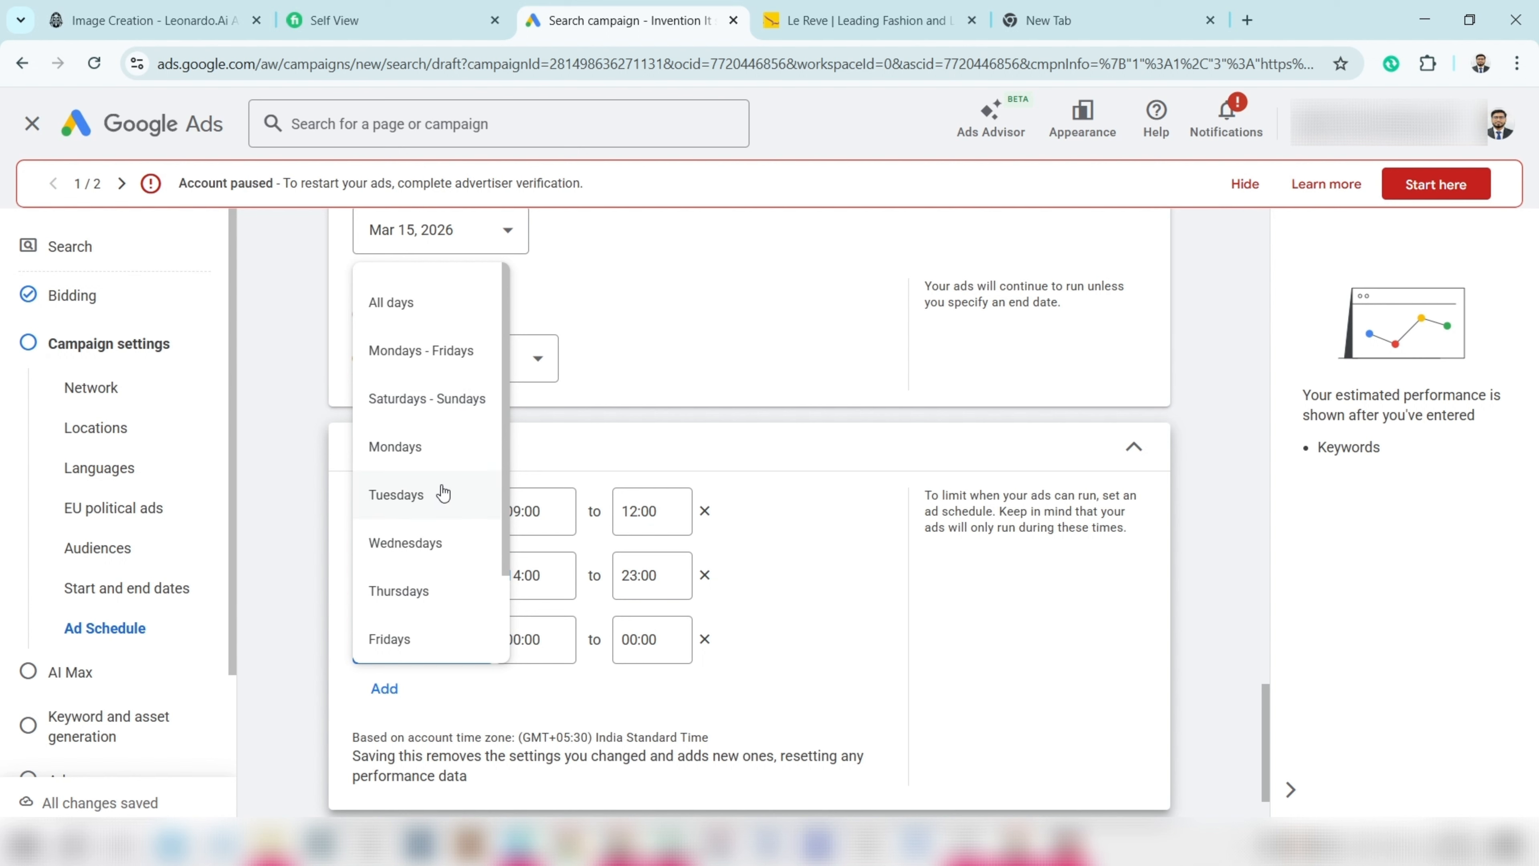
scroll(443, 493, down, 2)
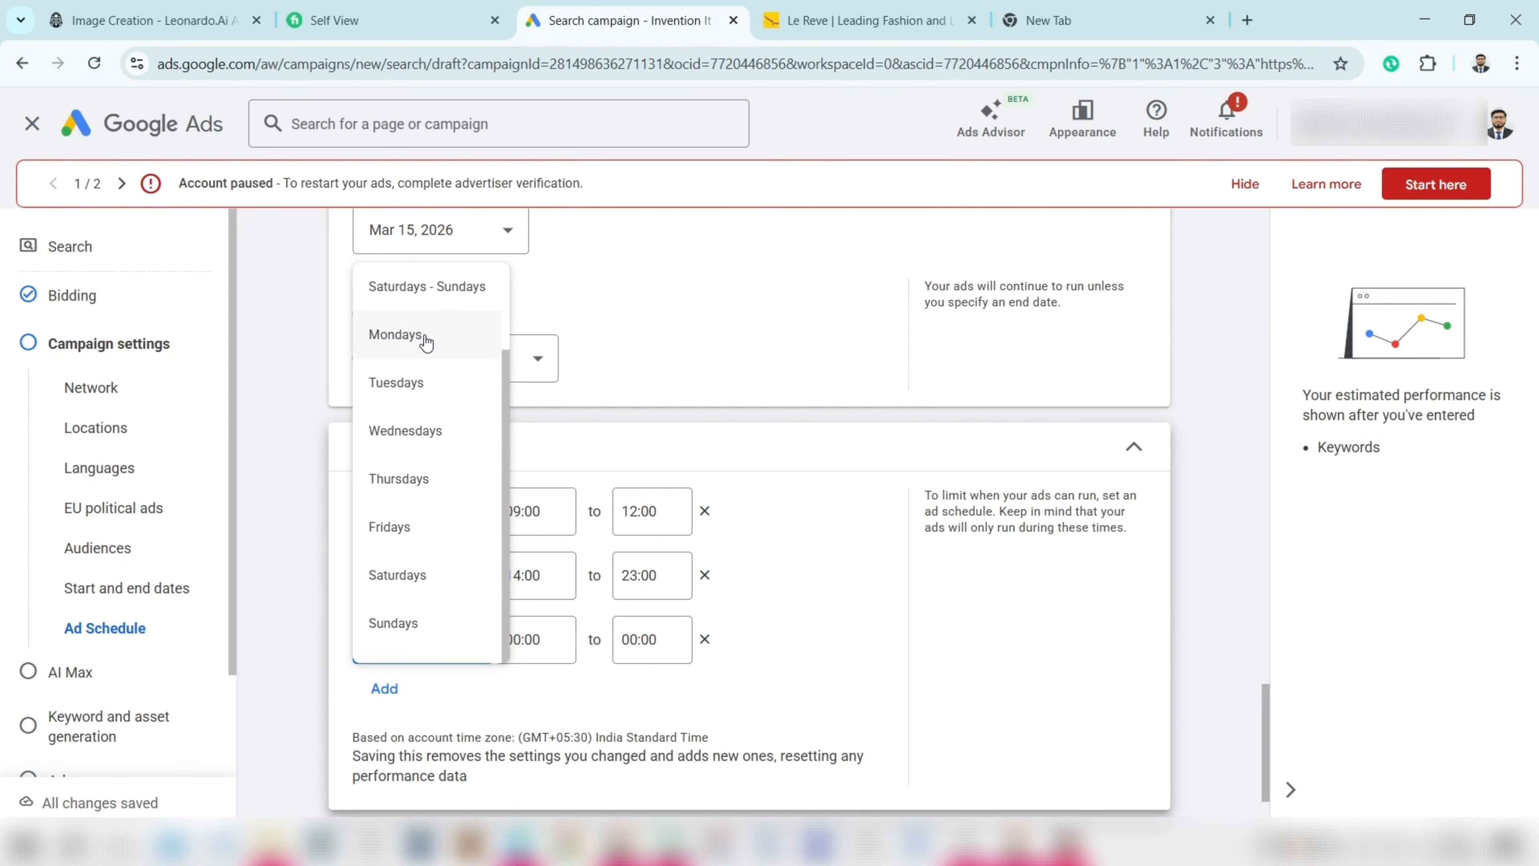
click(427, 339)
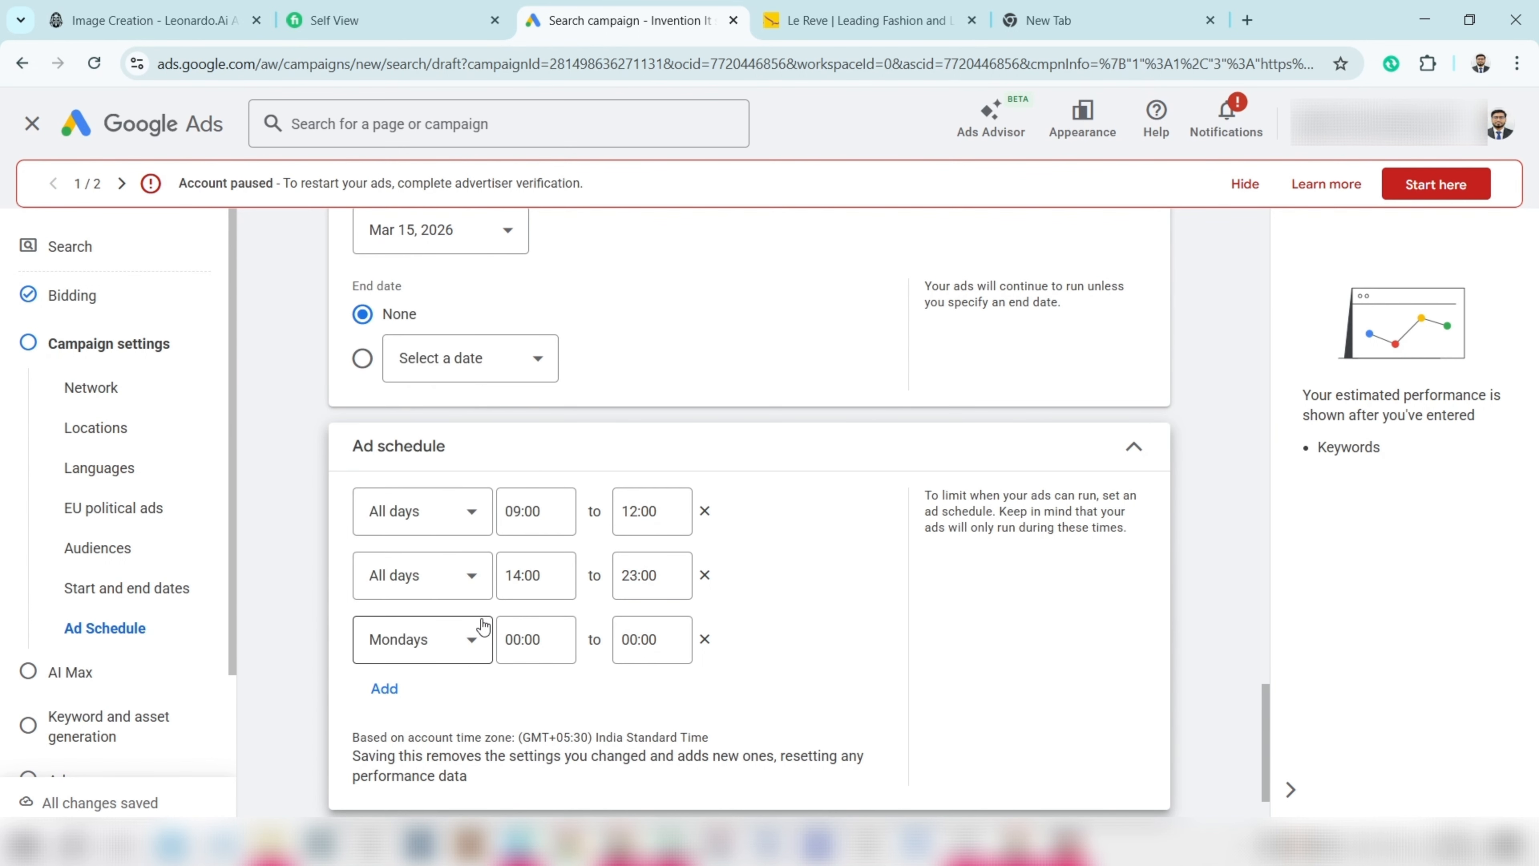
click(388, 690)
click(388, 693)
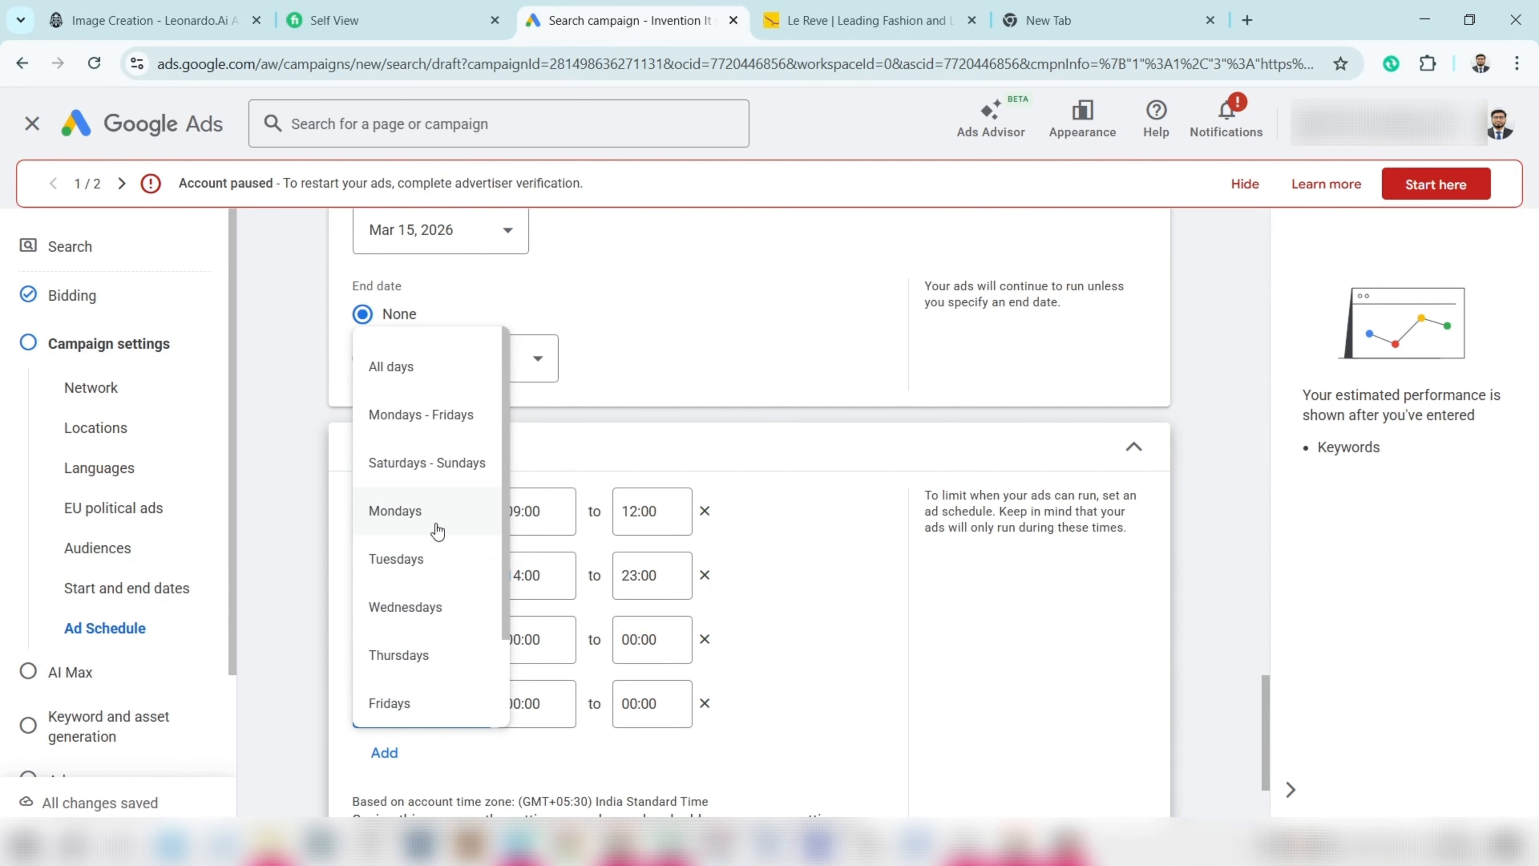
click(695, 747)
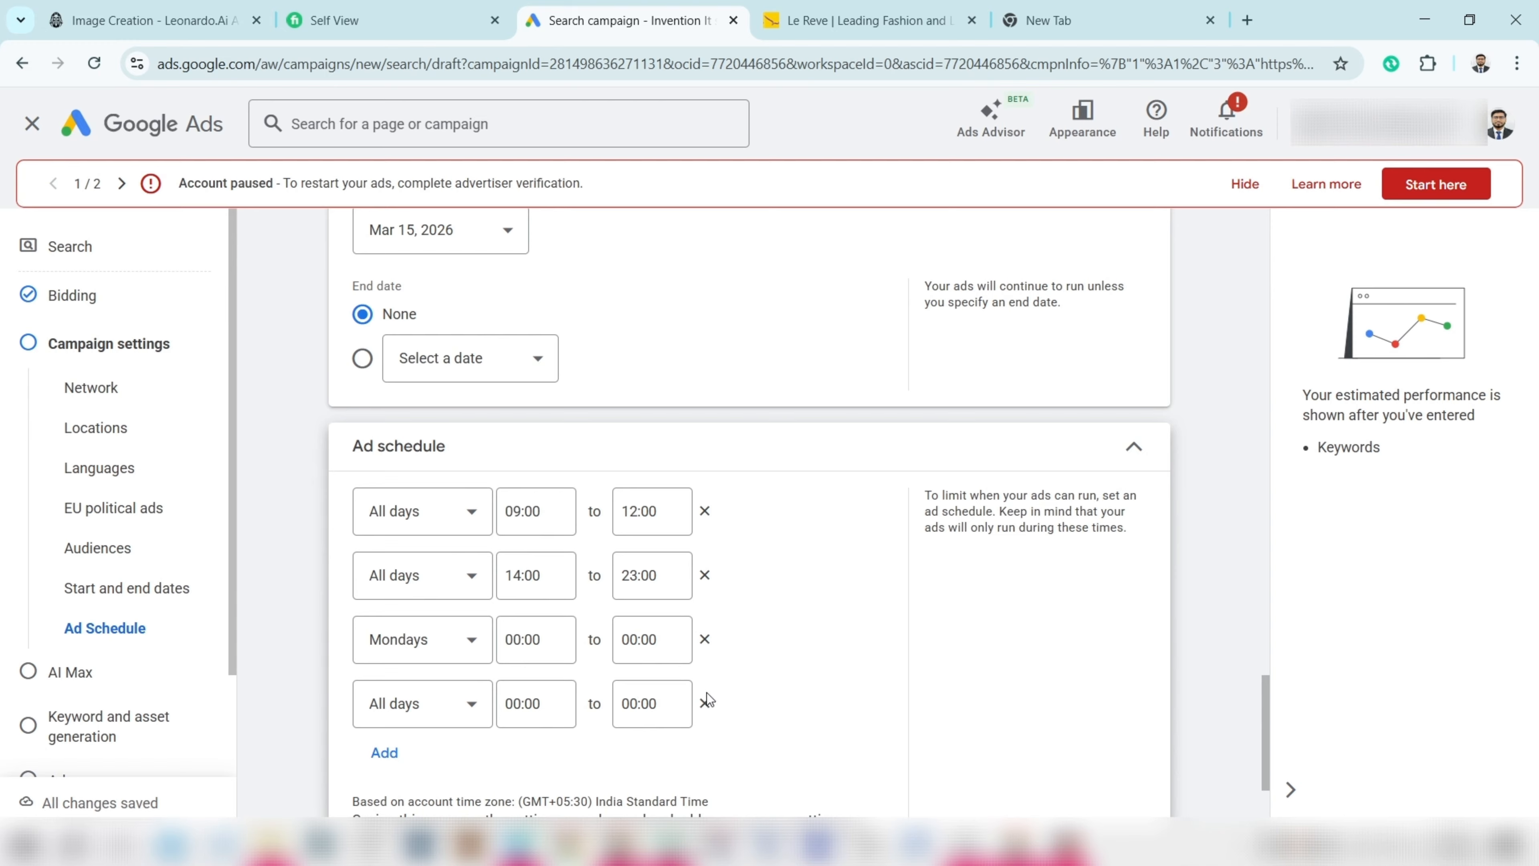
- Remove the fourth entry, the Mondays entry and the 14:00 to 23:00 entry from the ad schedule
click(706, 700)
click(705, 639)
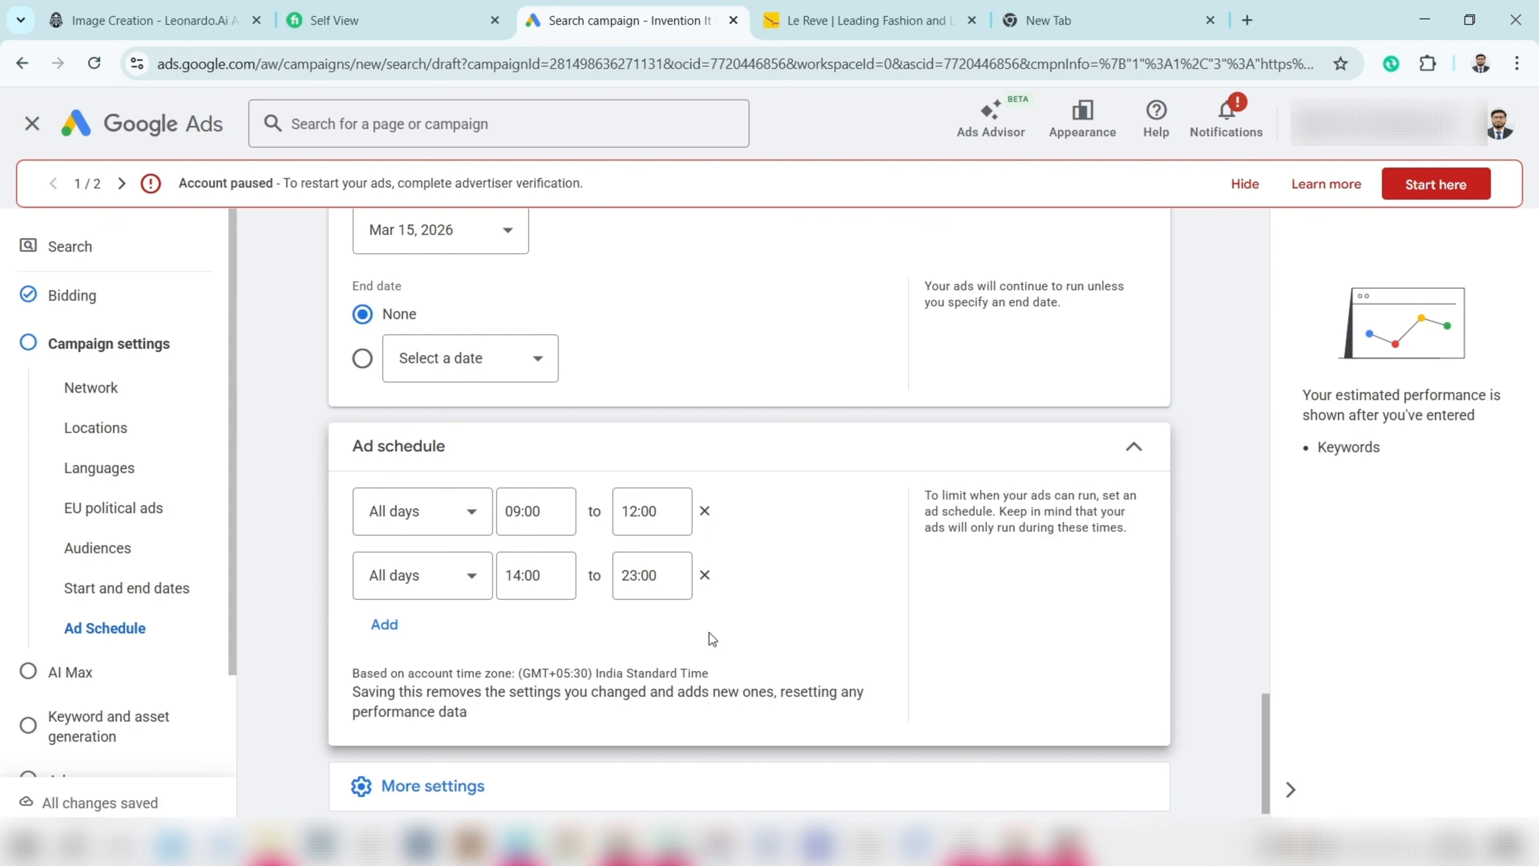
click(704, 576)
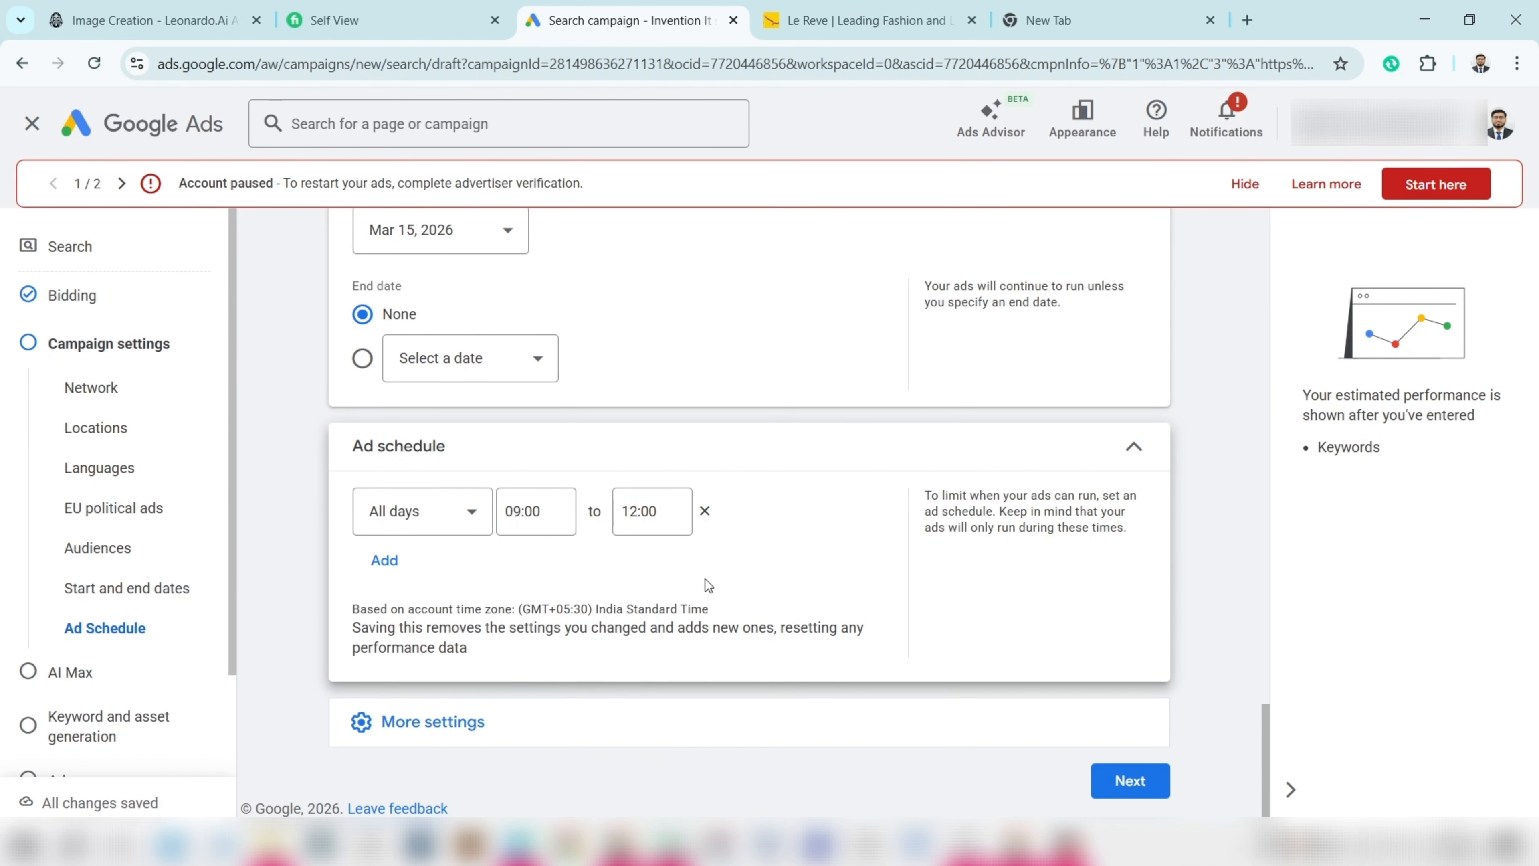
- Set the remaining all-days ad schedule entry to end at 23:00
click(641, 510)
scroll(649, 461, down, 20)
scroll(651, 439, down, 3)
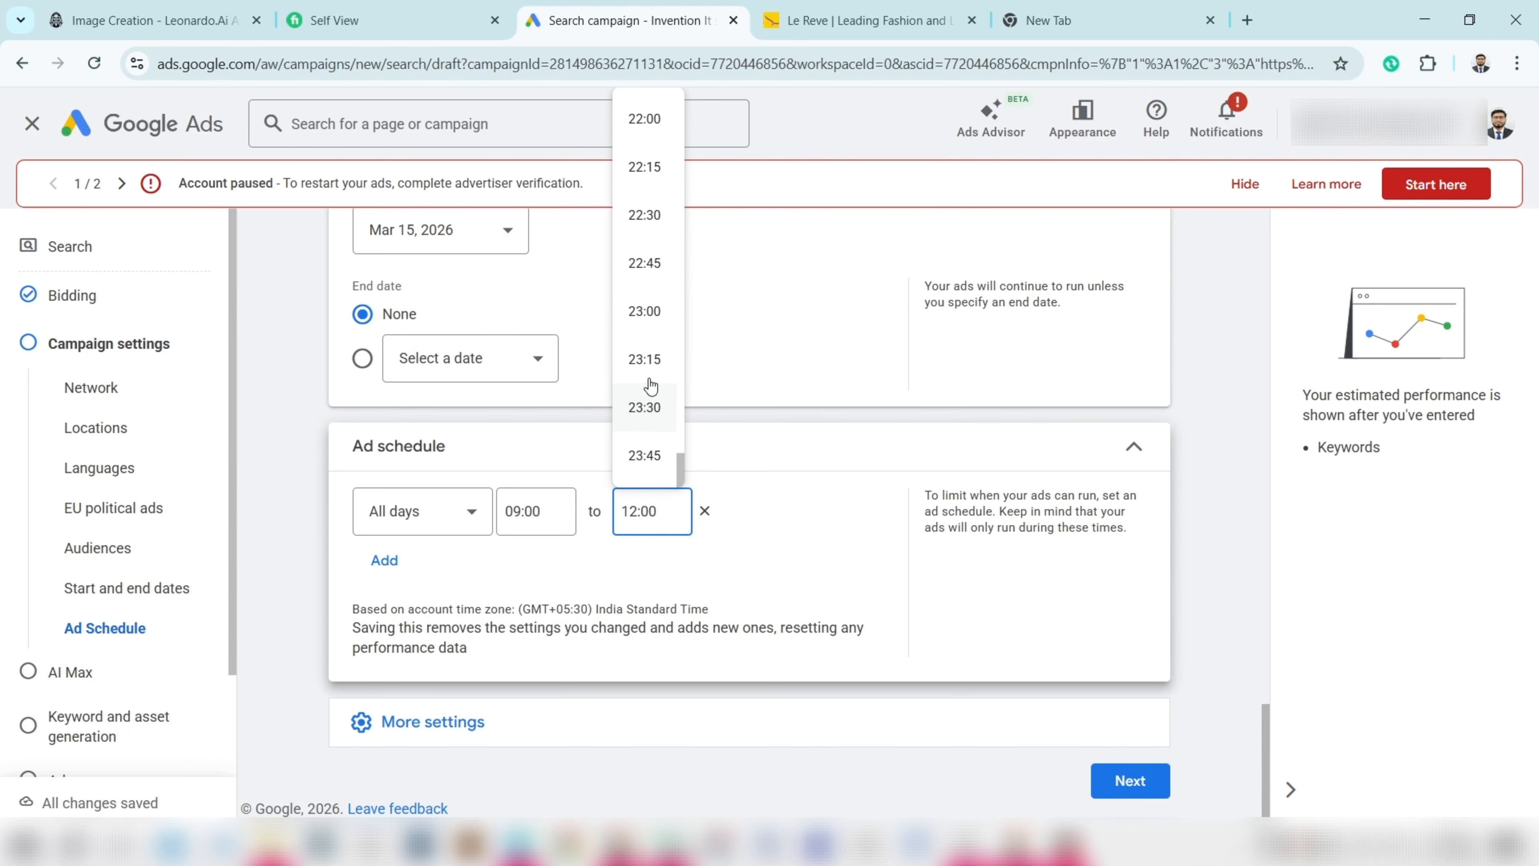
click(645, 309)
- Show the additional settings below the ad schedule and review the campaign settings, including locations, ad rotation, campaign URL options and page feeds
click(556, 721)
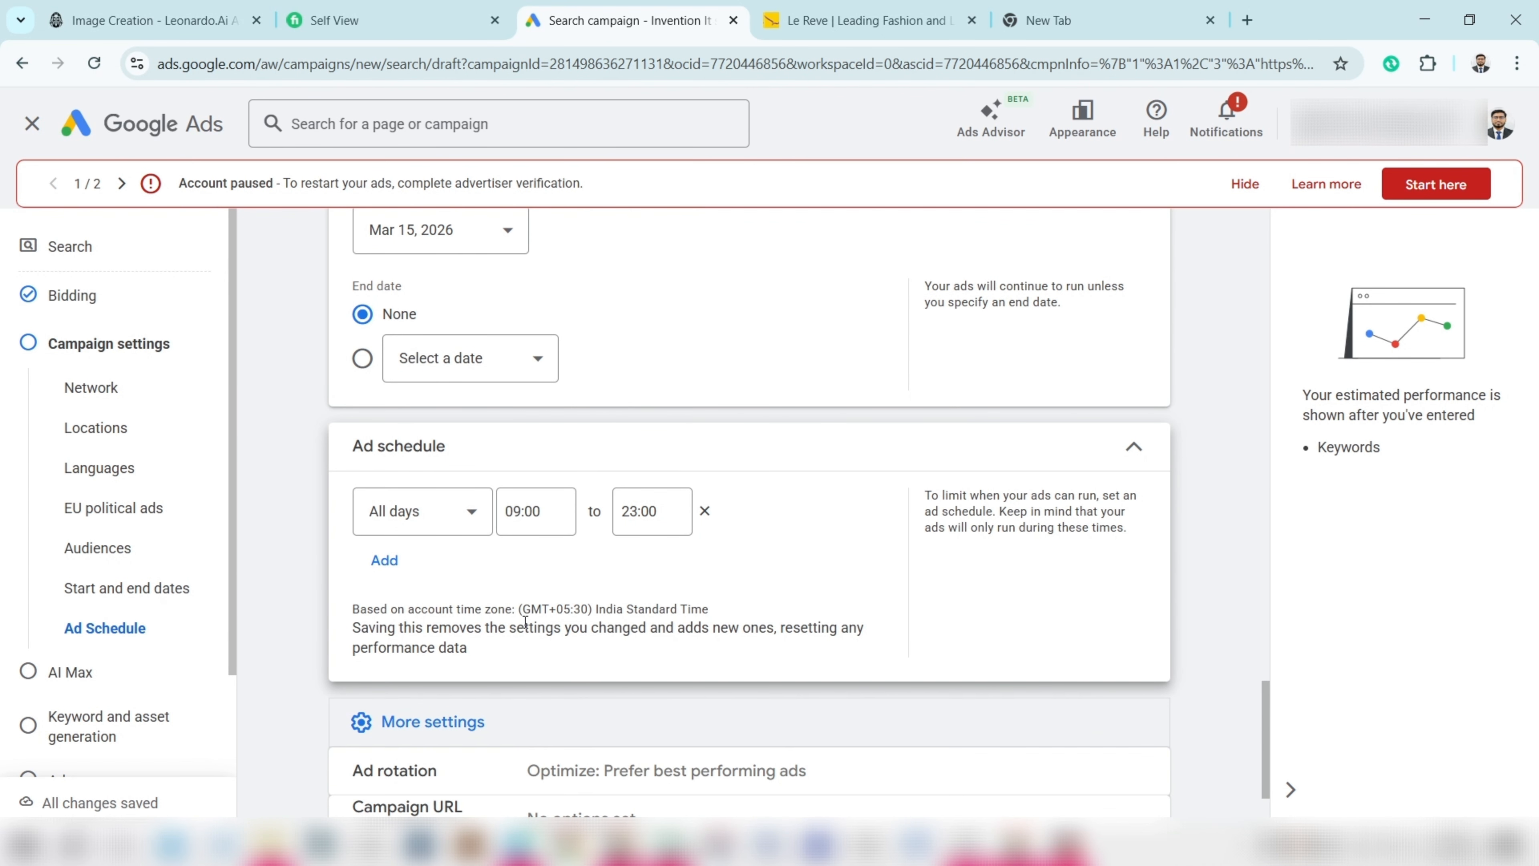
scroll(522, 721, down, 3)
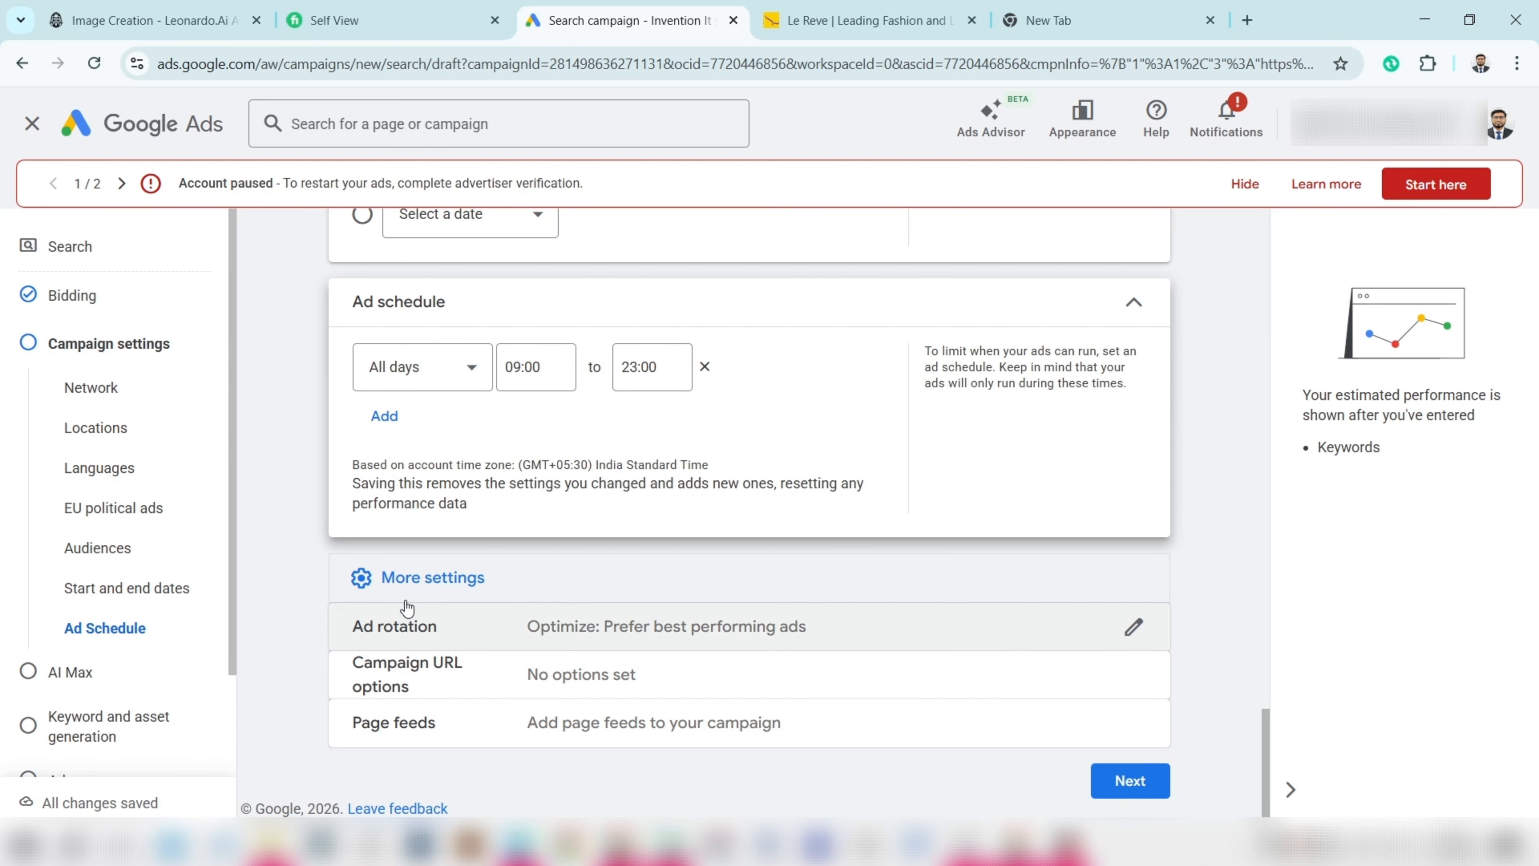
scroll(620, 519, up, 15)
scroll(621, 521, up, 5)
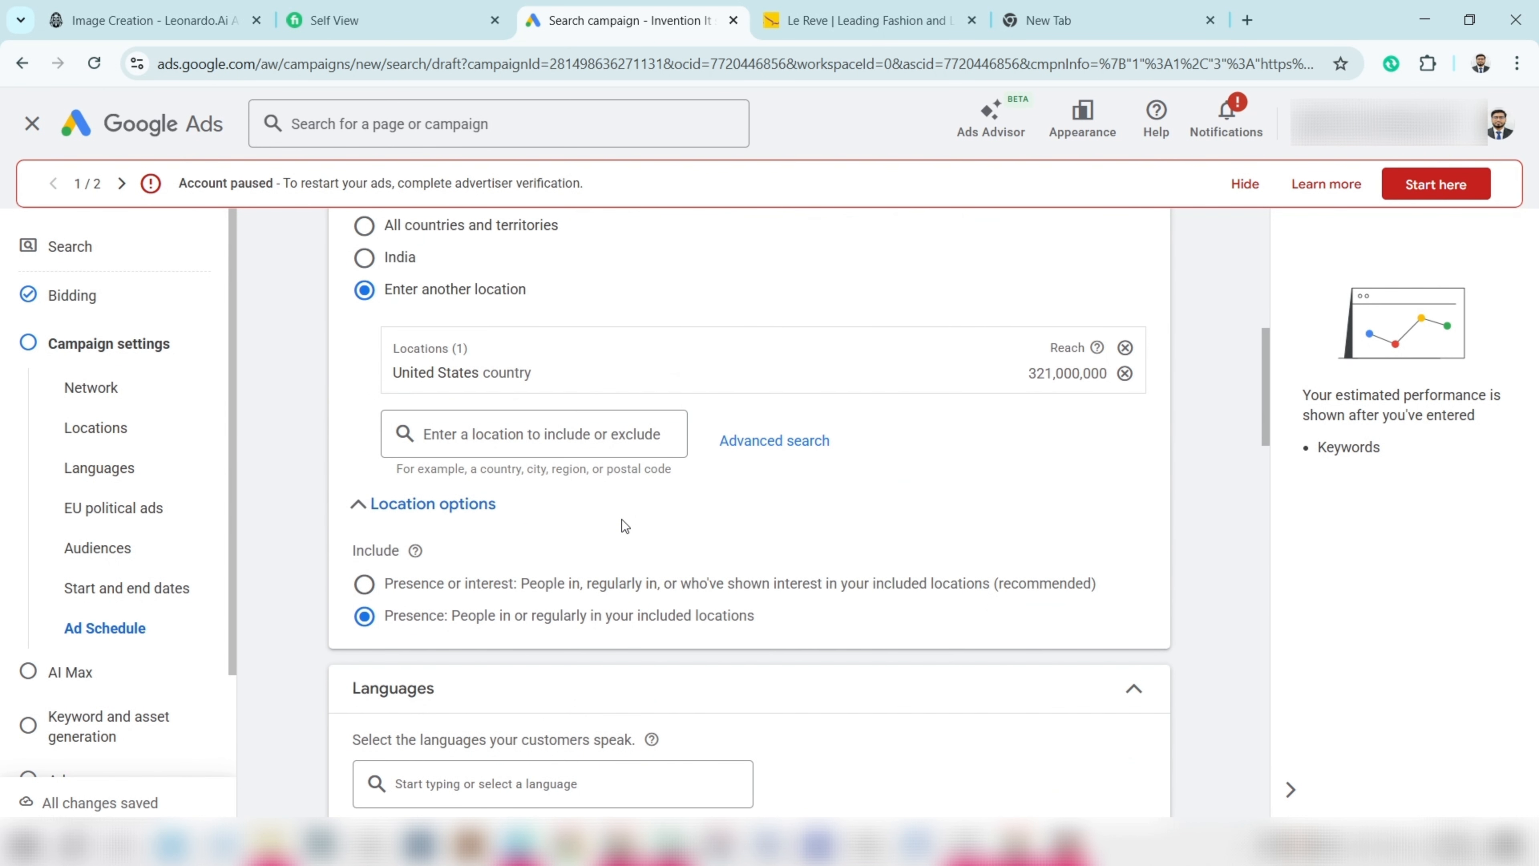
scroll(518, 489, up, 6)
scroll(652, 522, down, 20)
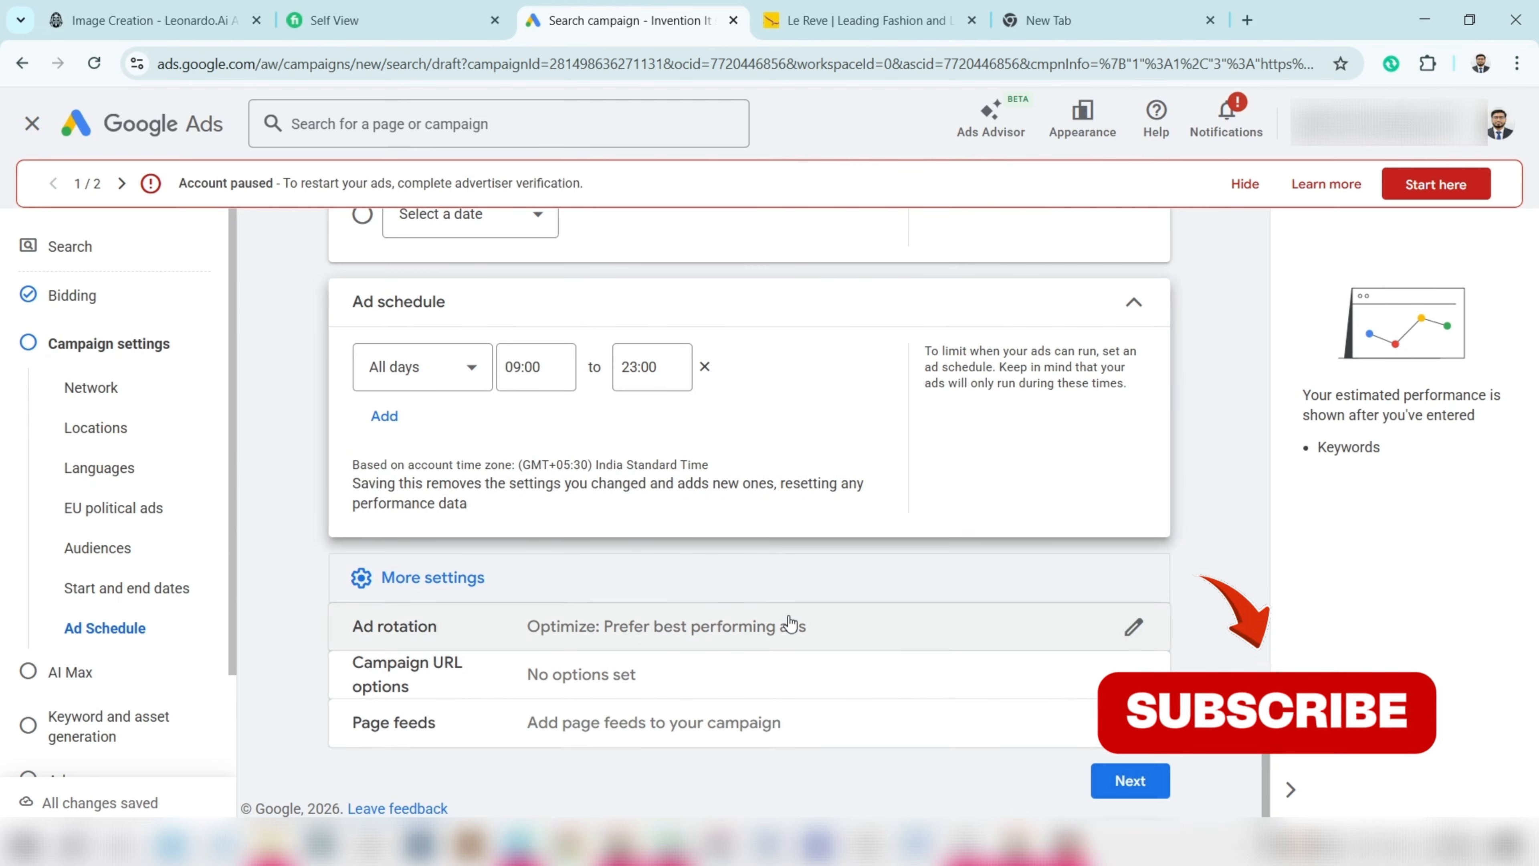